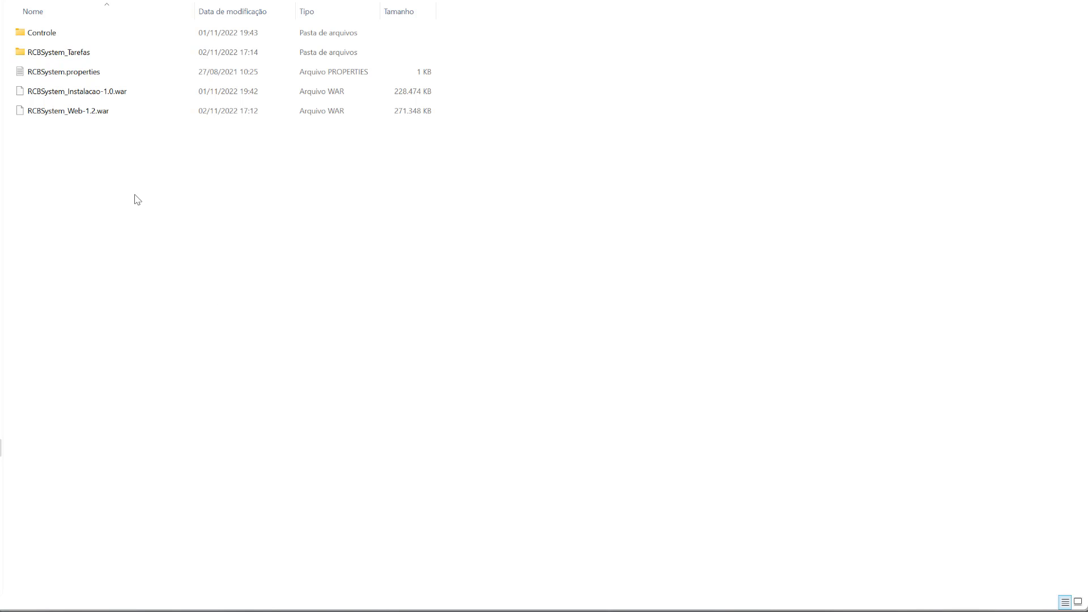
# Step: Open Controle > Relatorio in File Explorer and scroll through the compiled .jasper files
pyautogui.click(48, 35)
pyautogui.doubleClick(48, 35)
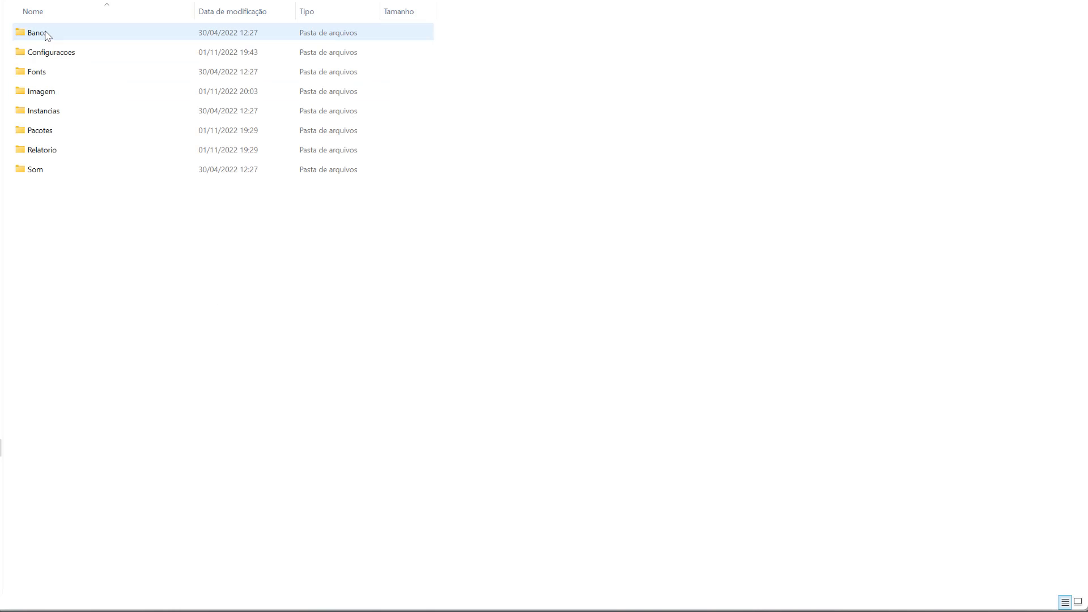
pyautogui.doubleClick(44, 150)
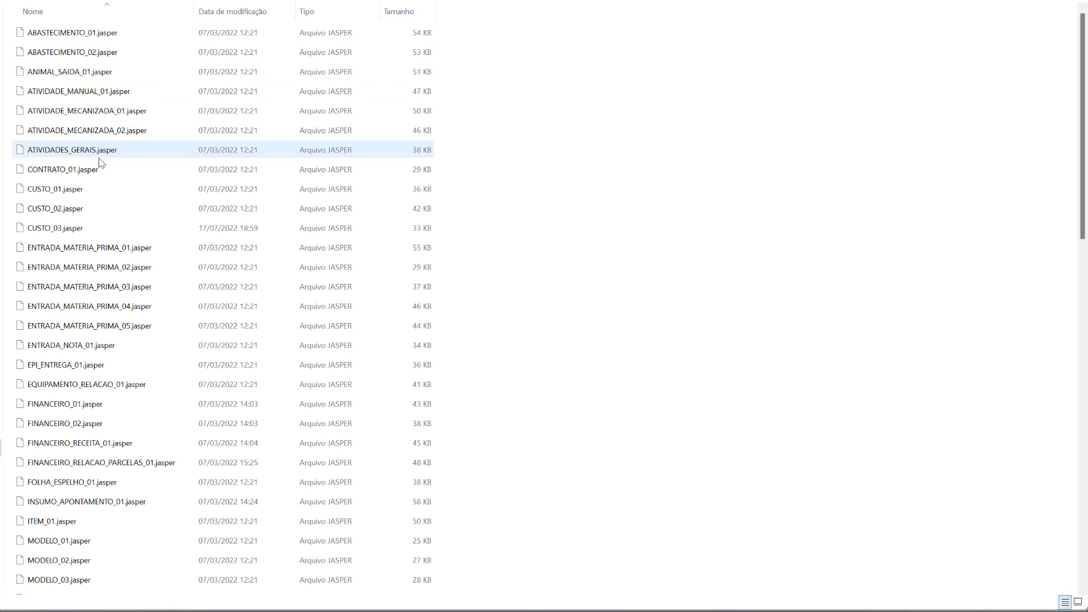
pyautogui.scroll(-4, 158, 549)
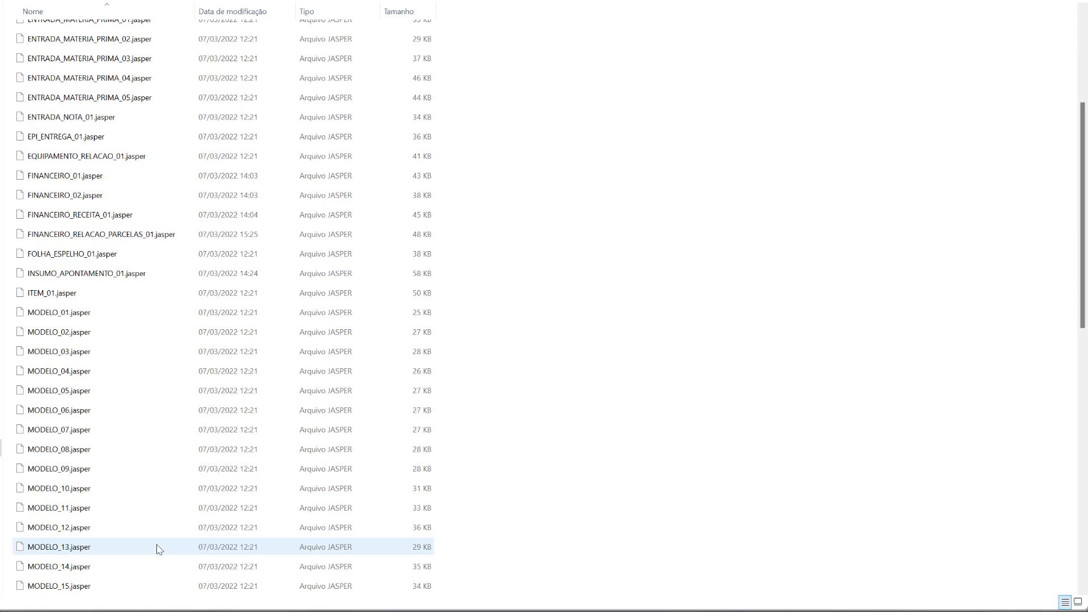
pyautogui.scroll(-11, 158, 549)
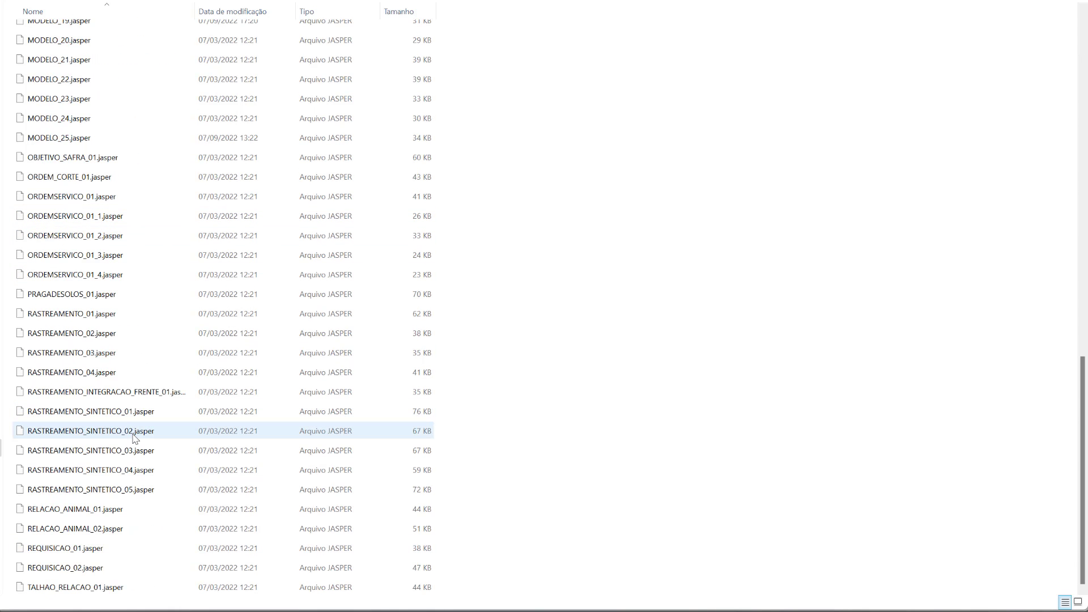
pyautogui.scroll(13, 135, 437)
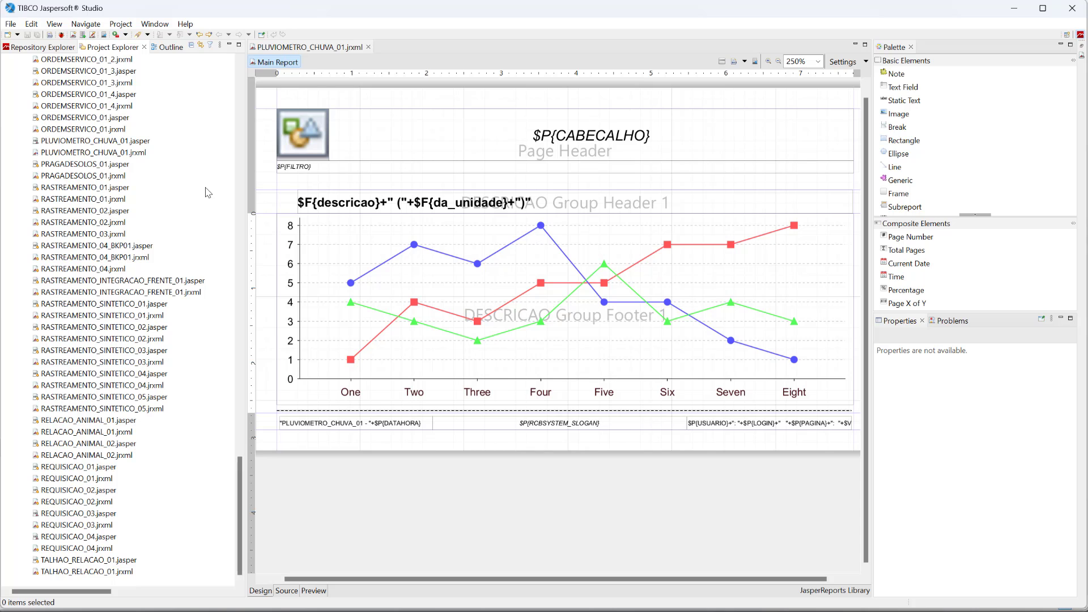
# Step: Select the Relatorios project folder, then the line chart in the PLUVIOMETRO_CHUVA_01 design
pyautogui.moveTo(244, 472); pyautogui.dragTo(260, 86)
pyautogui.click(71, 95)
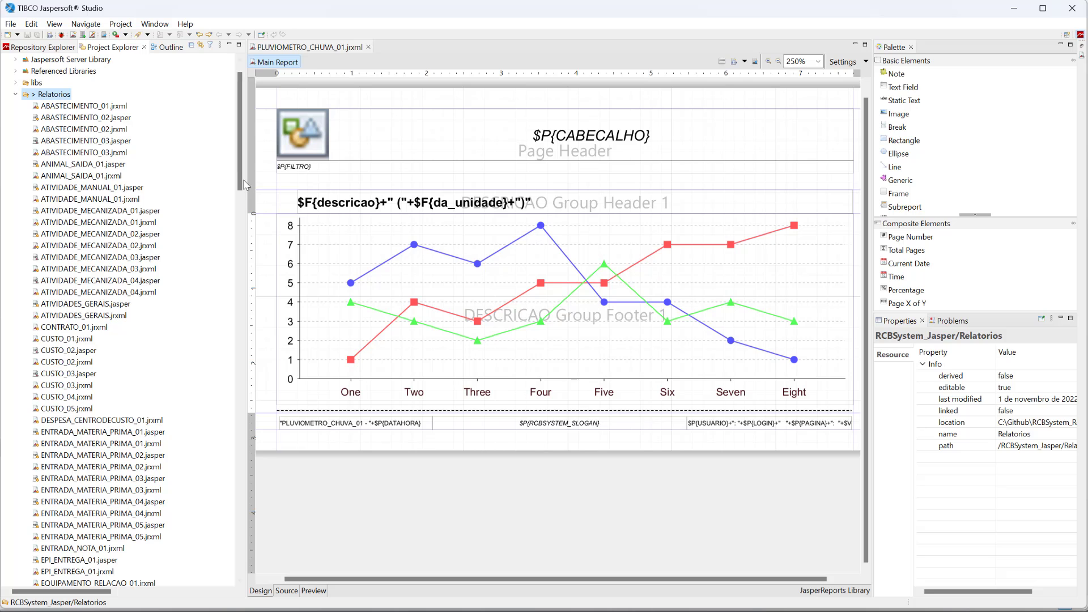
pyautogui.moveTo(245, 185); pyautogui.dragTo(250, 435)
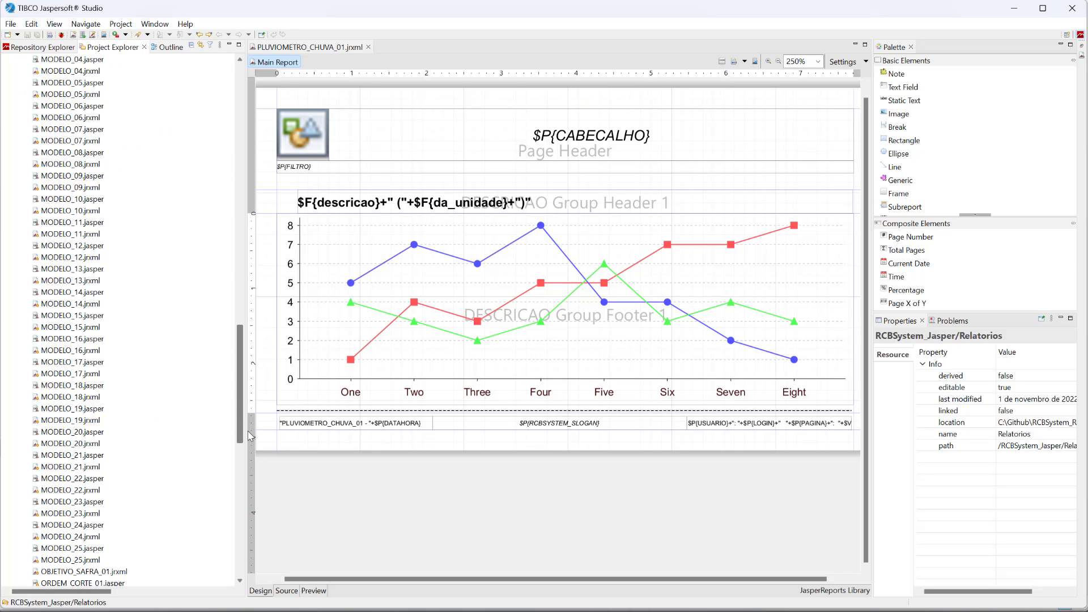
pyautogui.click(718, 328)
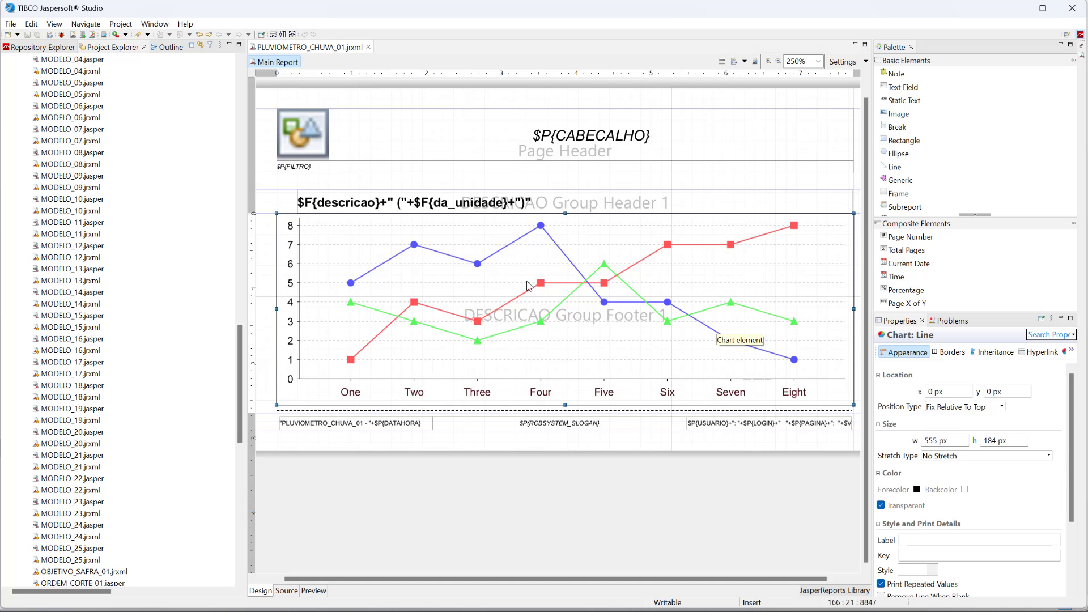
# Step: Review the report's SQL query, discard the editor, and expand Fields in the Outline
pyautogui.click(722, 61)
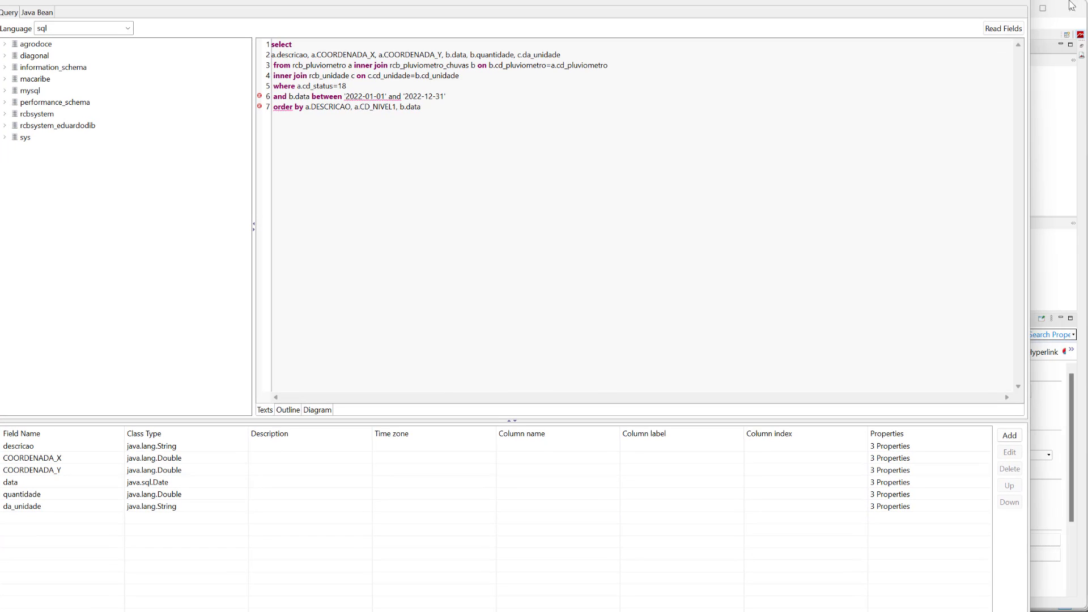
pyautogui.click(1015, 0)
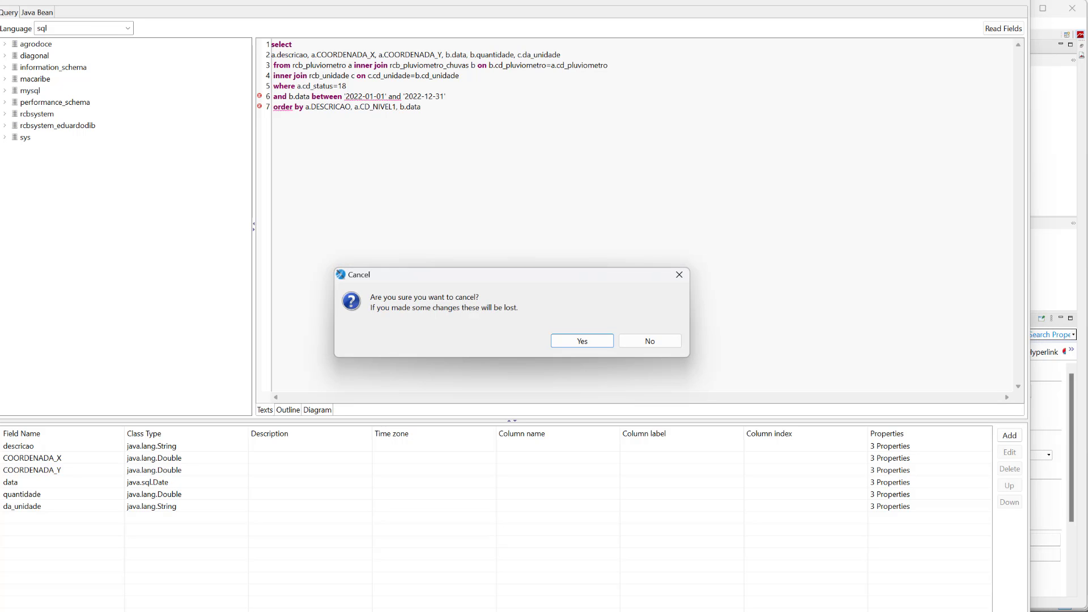
pyautogui.click(569, 344)
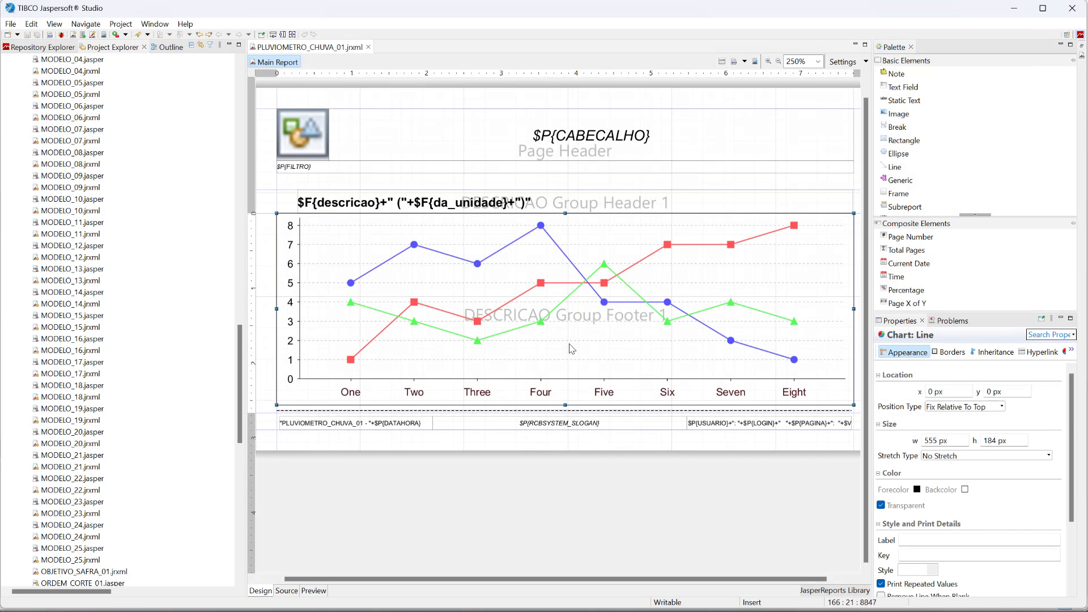
pyautogui.click(162, 49)
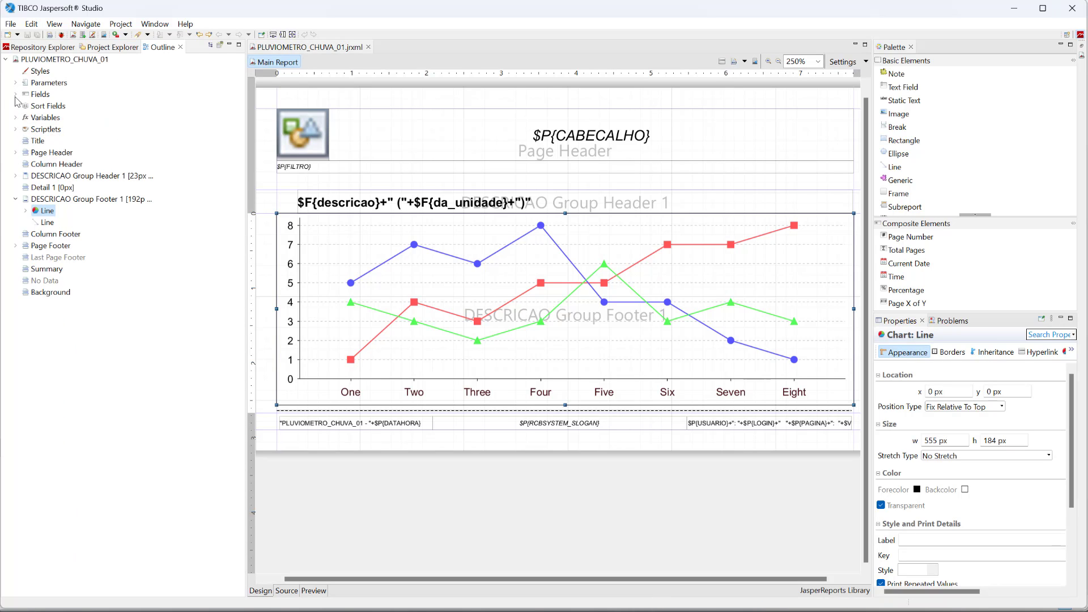
pyautogui.click(16, 94)
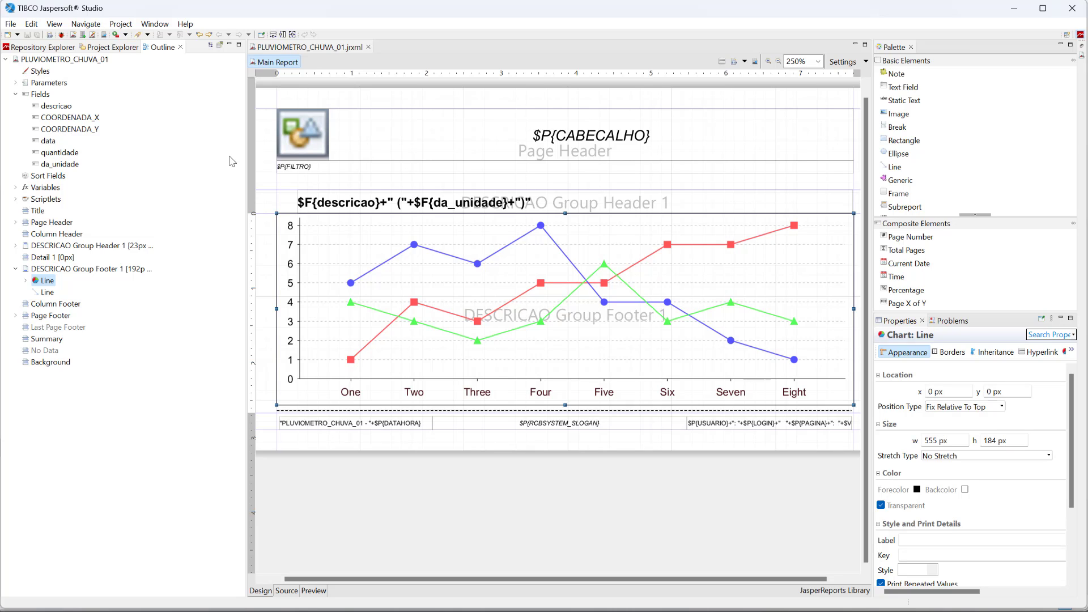
# Step: Check the JasperReports actions for REQUISICAO_01.jasper and .jrxml, closing the menus without compiling
pyautogui.click(108, 48)
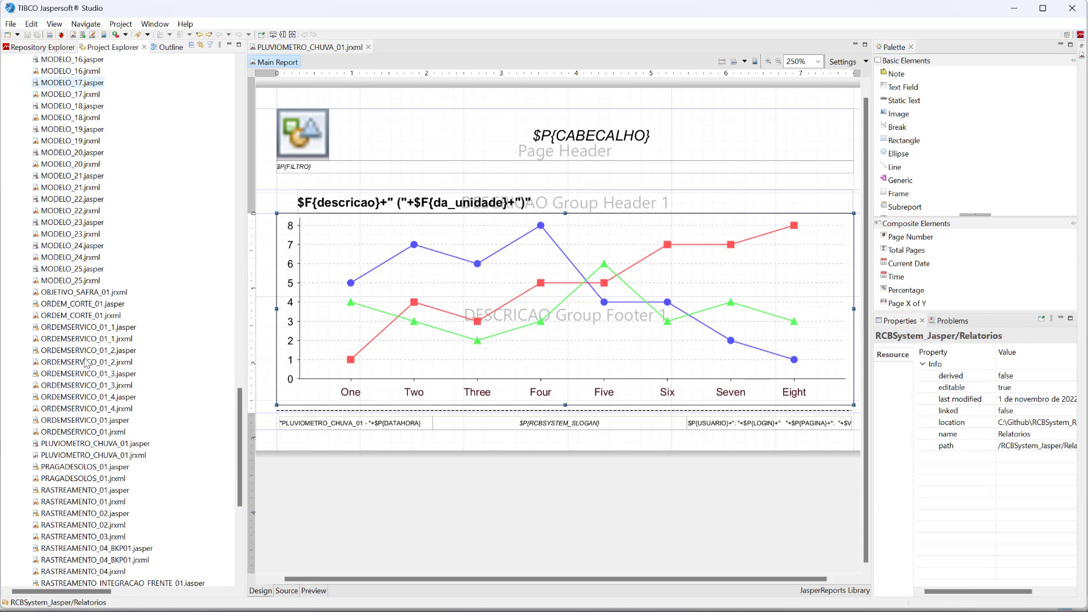
pyautogui.scroll(-9, 86, 362)
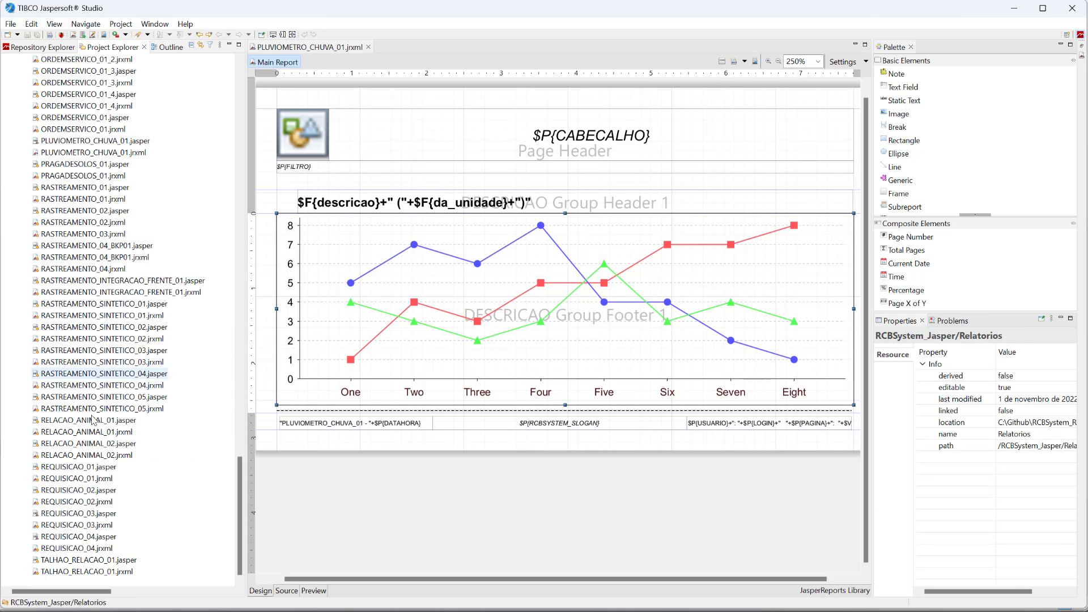
pyautogui.rightClick(89, 468)
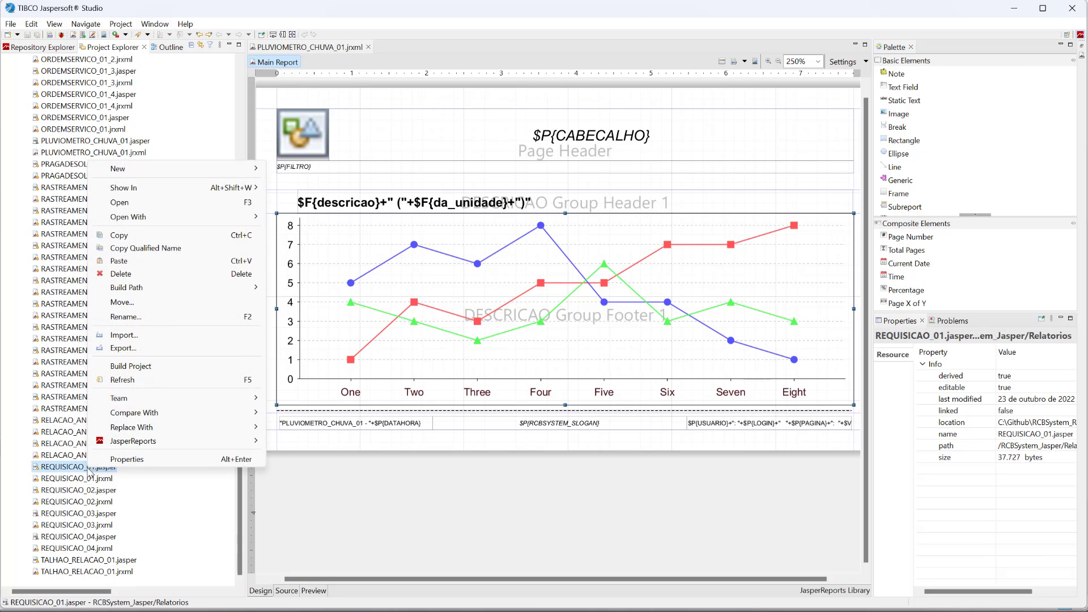
pyautogui.moveTo(179, 442)
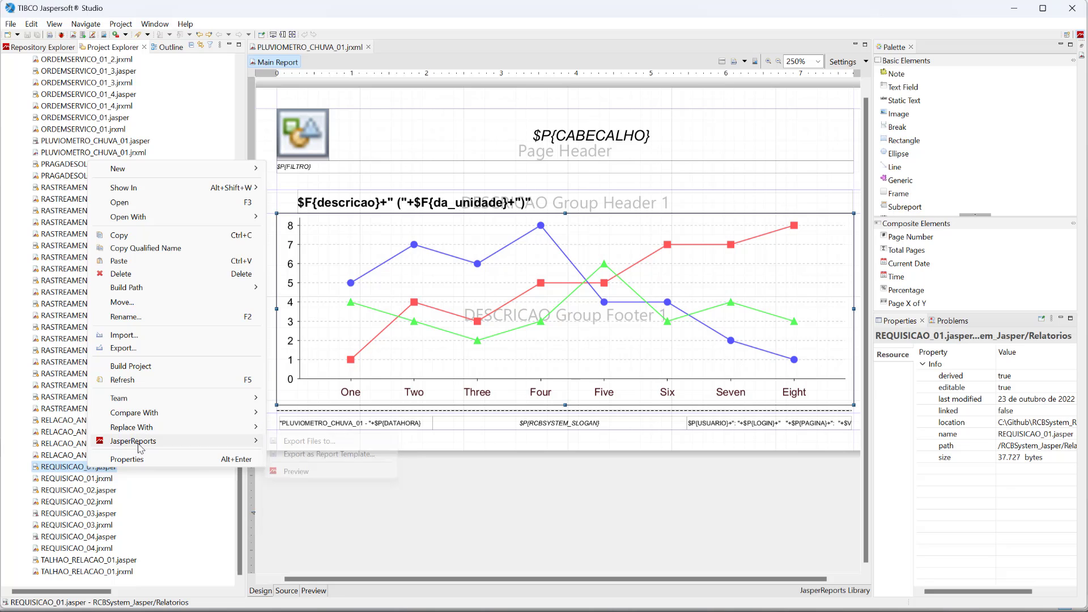
pyautogui.click(113, 501)
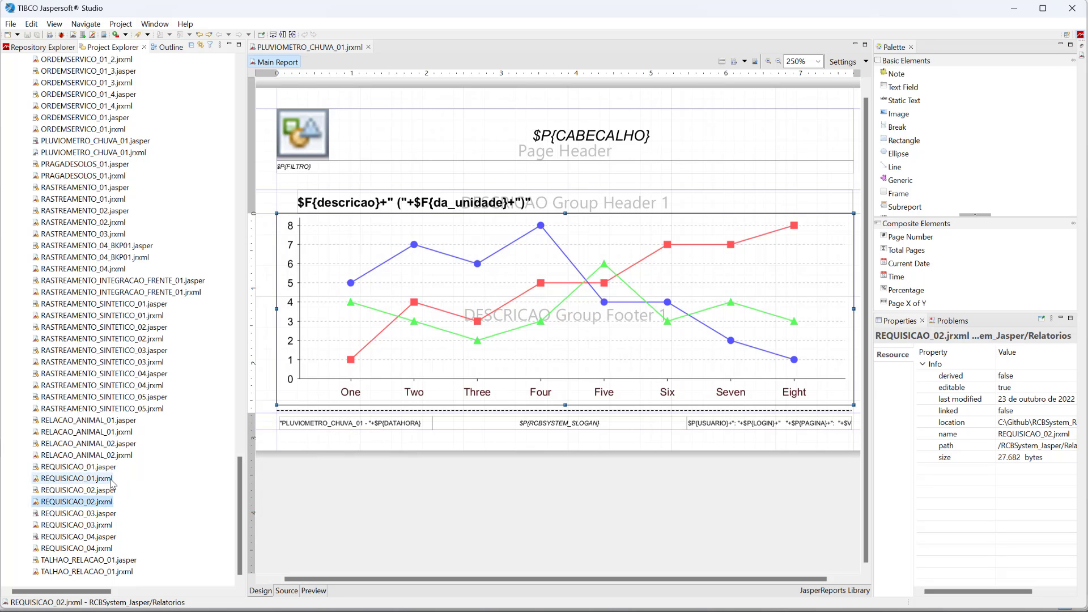
pyautogui.click(112, 483)
pyautogui.rightClick(103, 480)
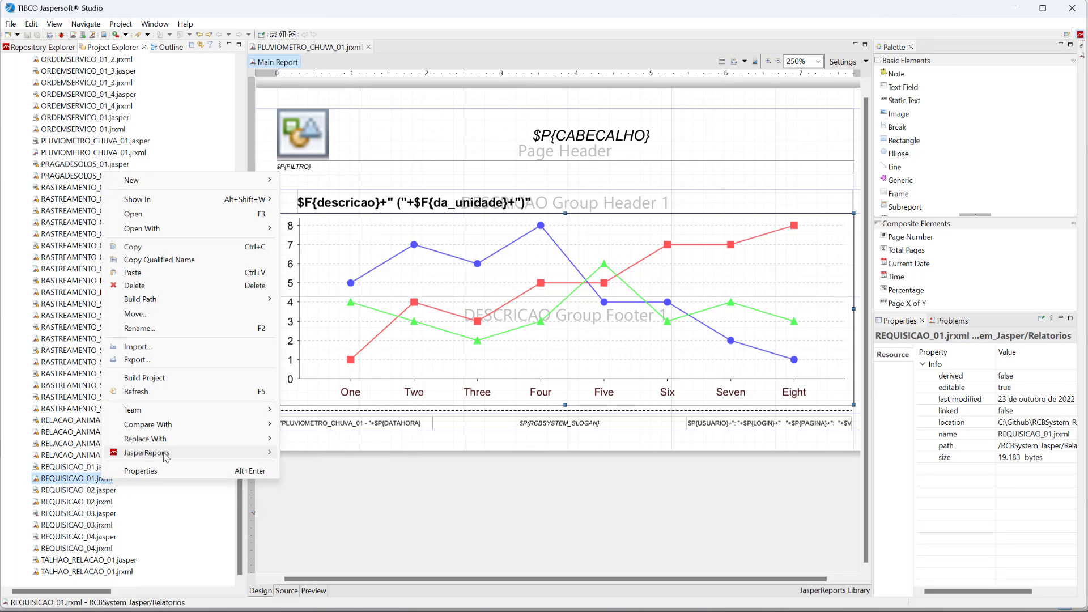
pyautogui.moveTo(166, 457)
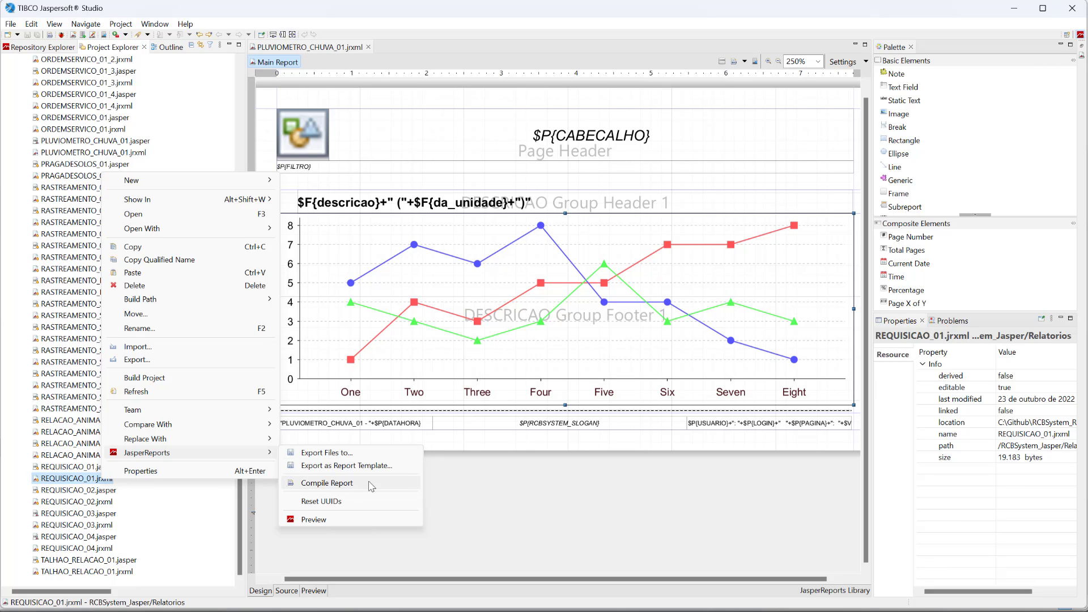
pyautogui.click(63, 200)
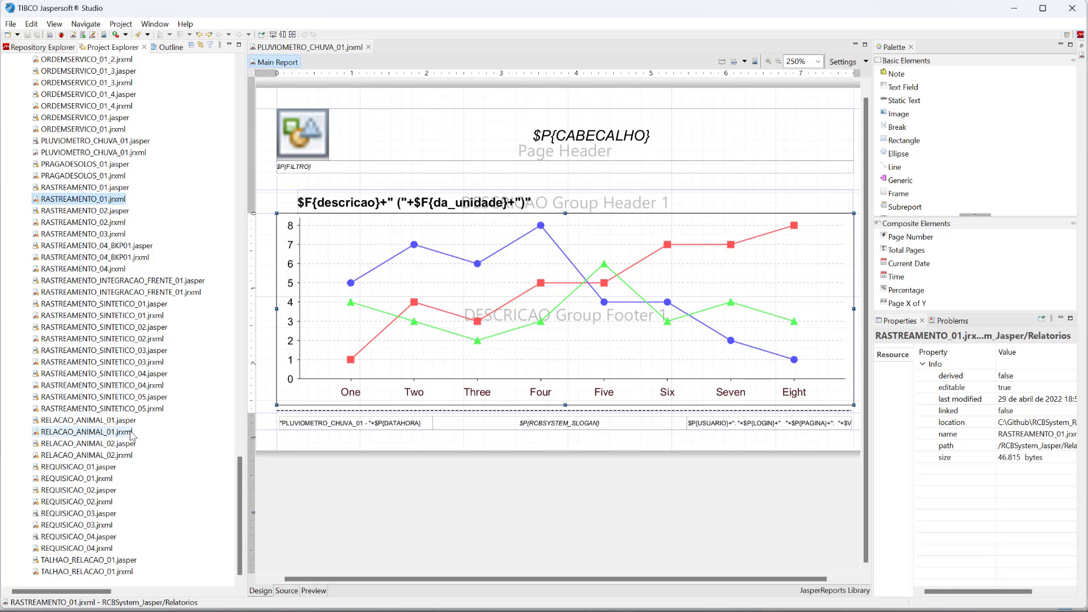
pyautogui.scroll(2, 127, 428)
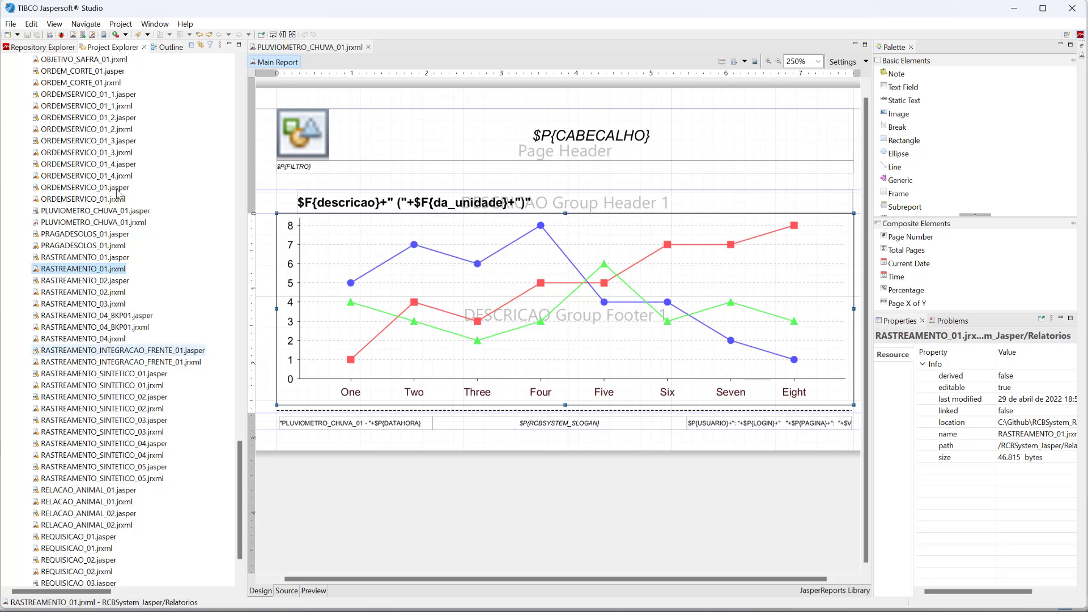
pyautogui.scroll(3, 116, 419)
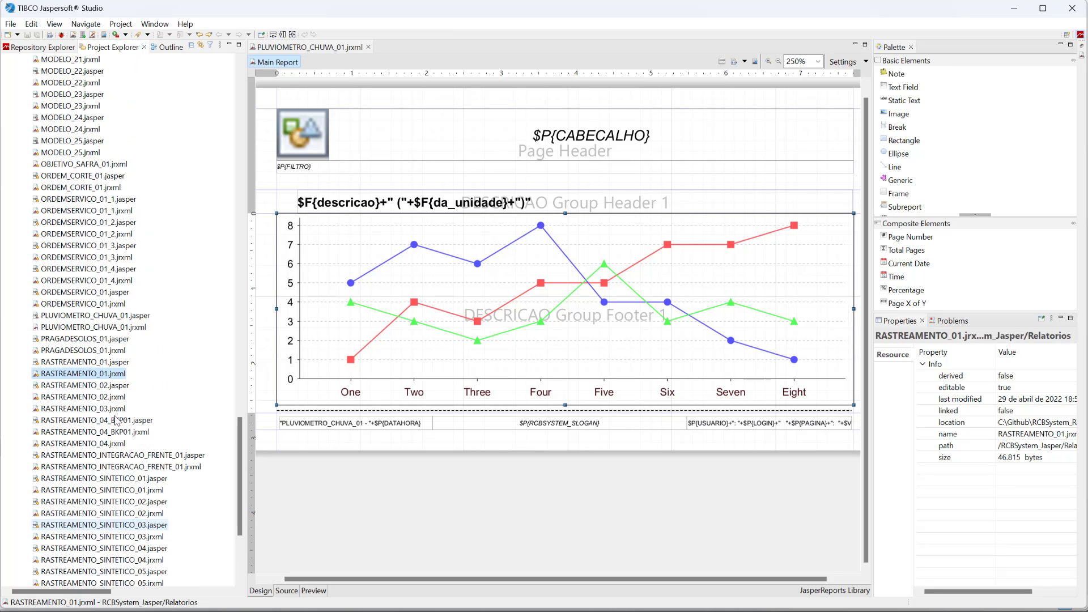
# Step: Log in to RCBSystem with the account password and open the main RCBSystem module
pyautogui.click(93, 315)
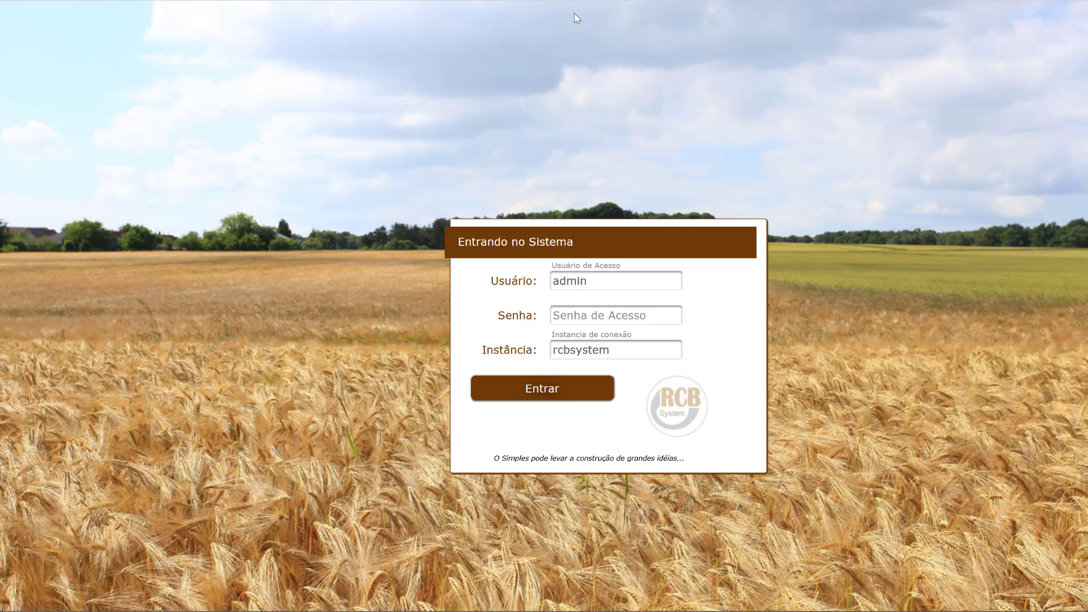
pyautogui.click(616, 311)
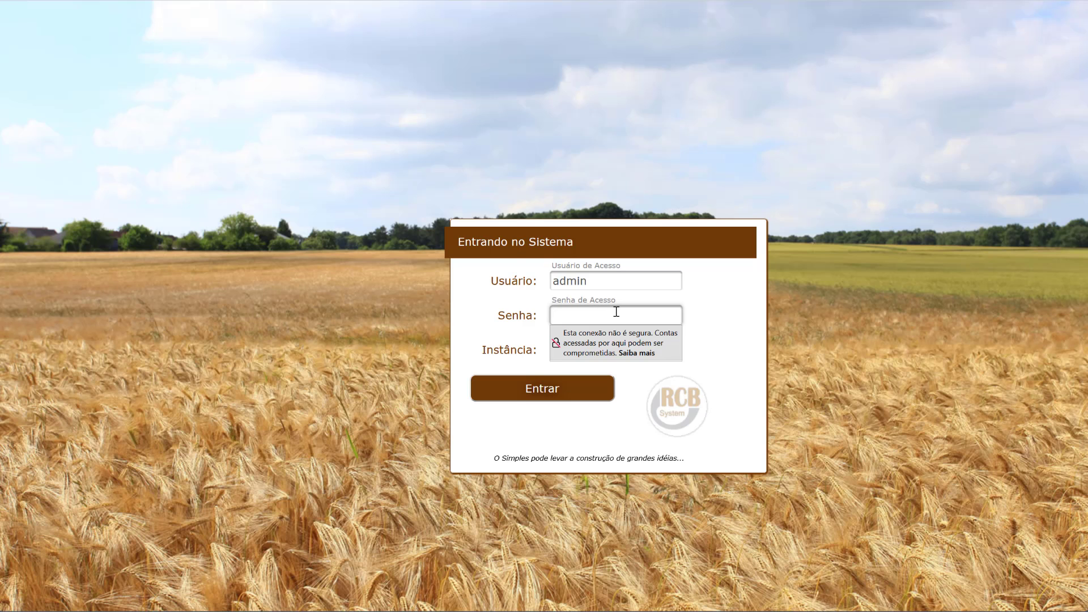
pyautogui.write('123456')
pyautogui.click(561, 389)
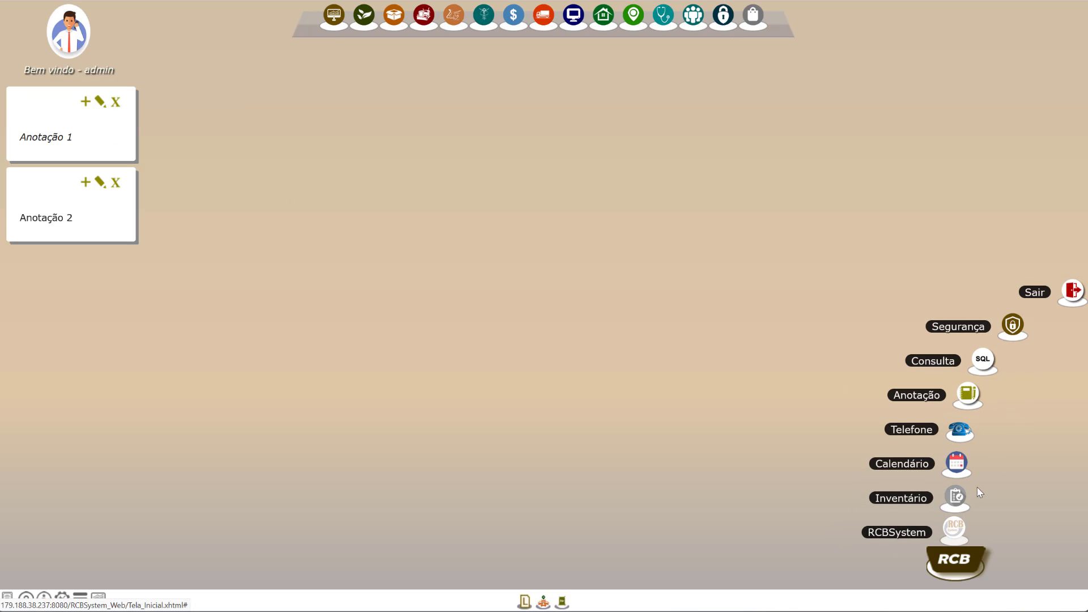
pyautogui.click(955, 530)
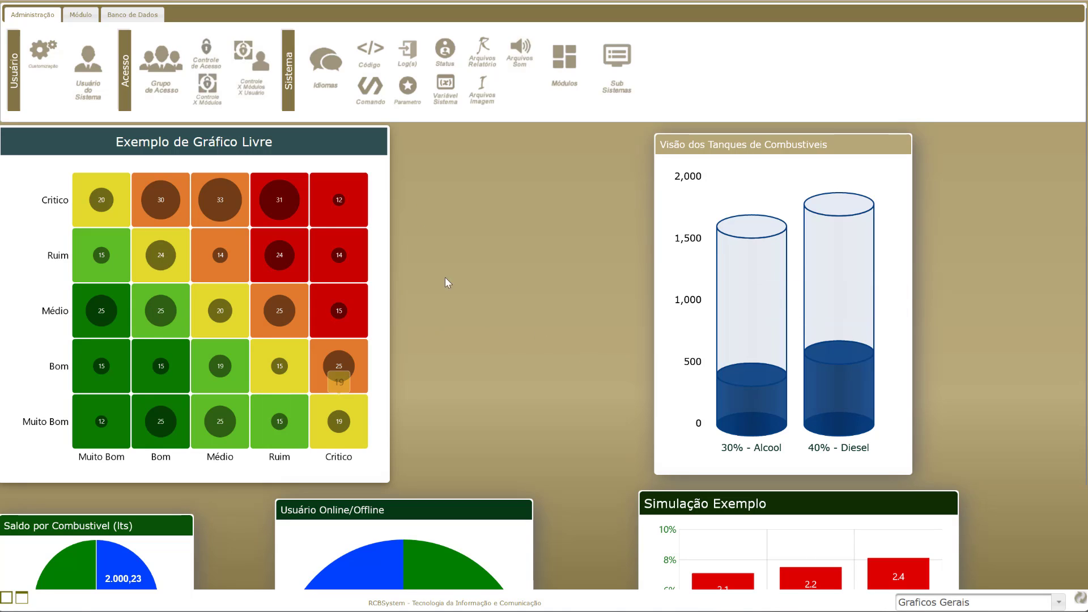
# Step: Name the new report Pluviometro - Chuvas using the name suggestion
pyautogui.click(490, 55)
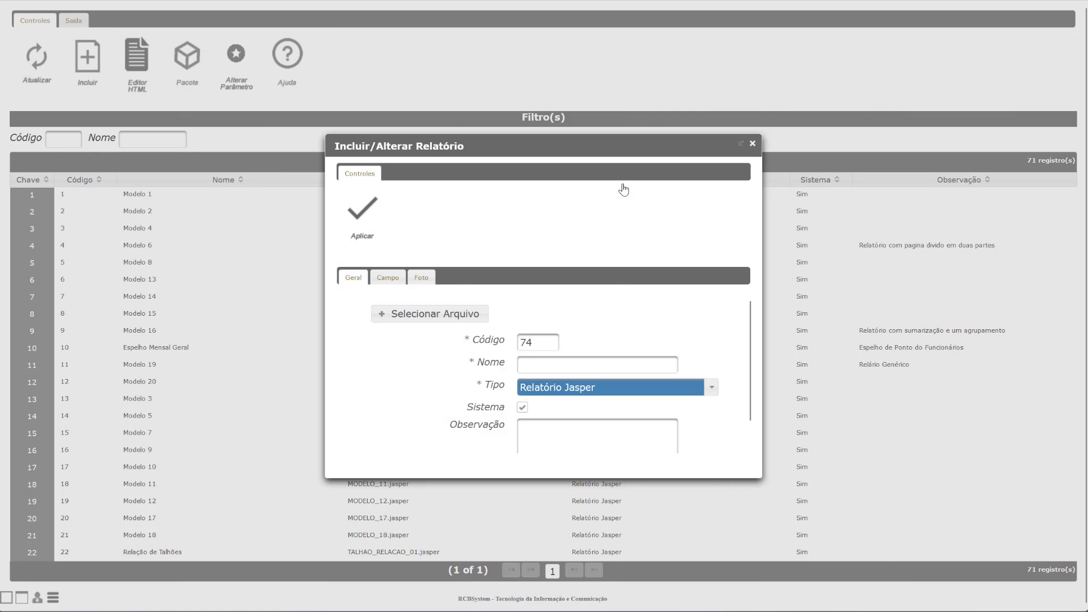
pyautogui.click(562, 368)
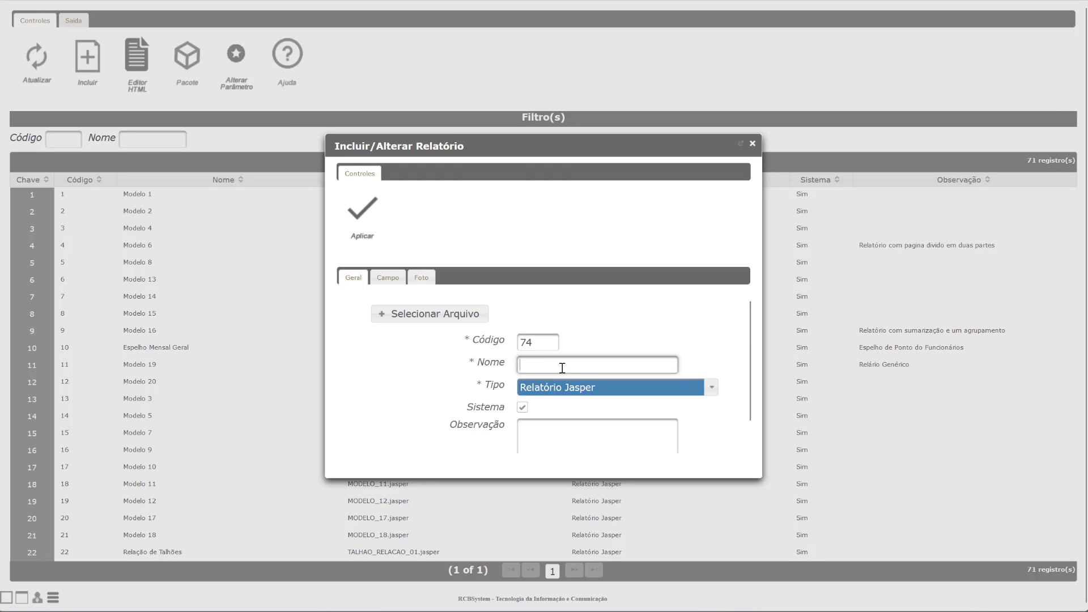
pyautogui.write('Plu')
pyautogui.press('Down')
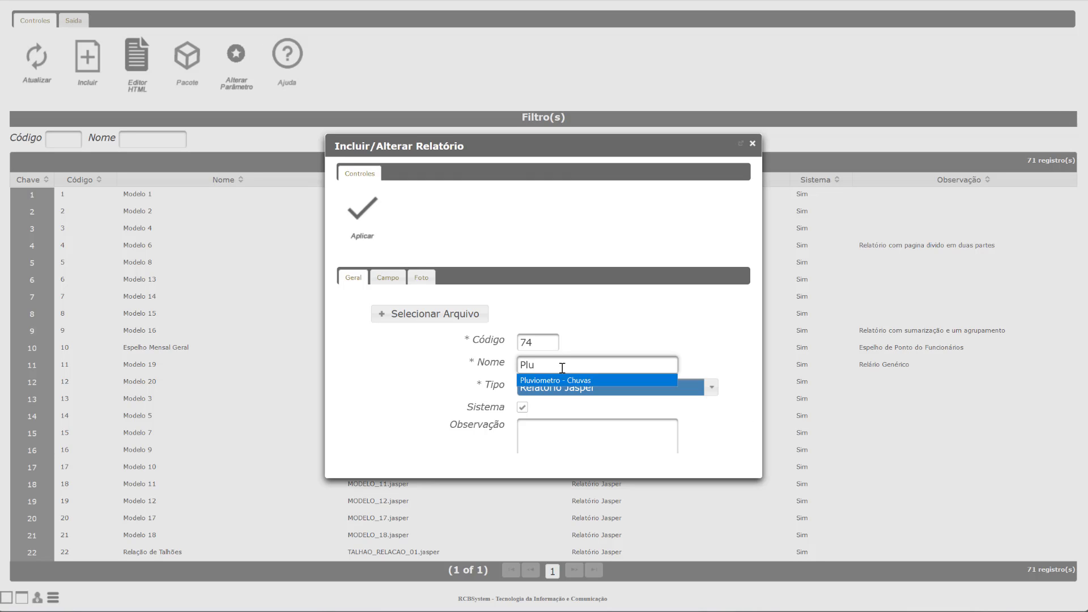
pyautogui.press('Return')
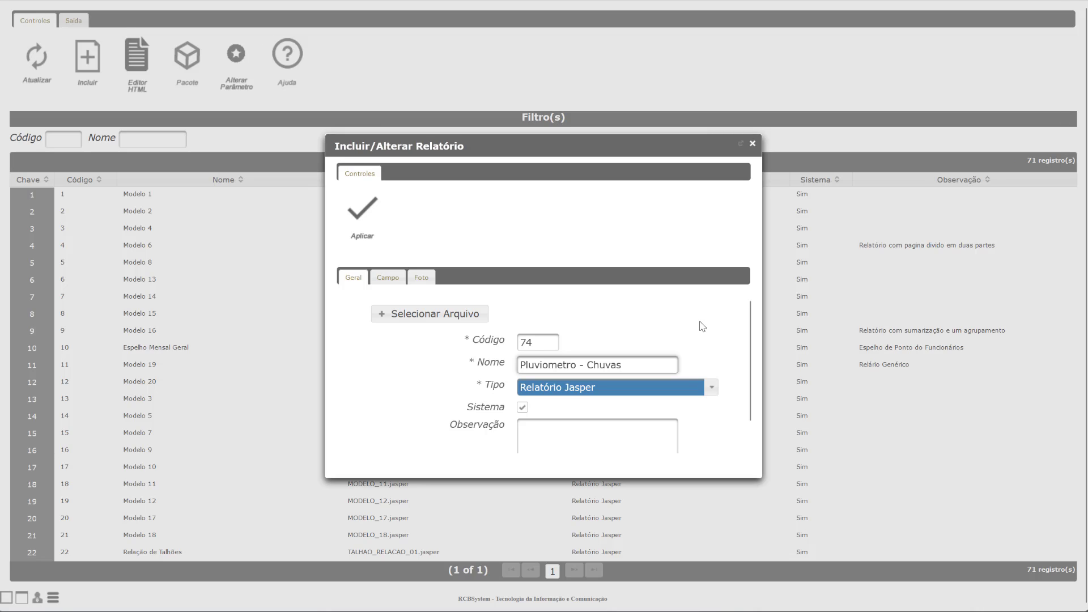
# Step: Write the Apontamento de Chuvas observation, correcting Grafico to Gráfico
pyautogui.click(626, 431)
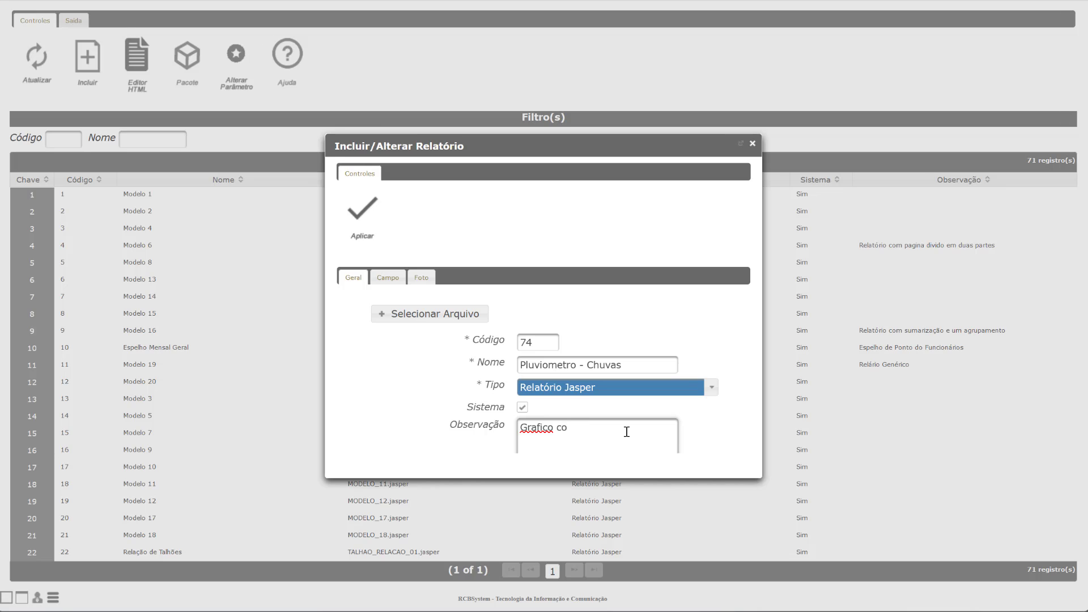
pyautogui.write('Apontamento de Chuvas Mês a Mês')
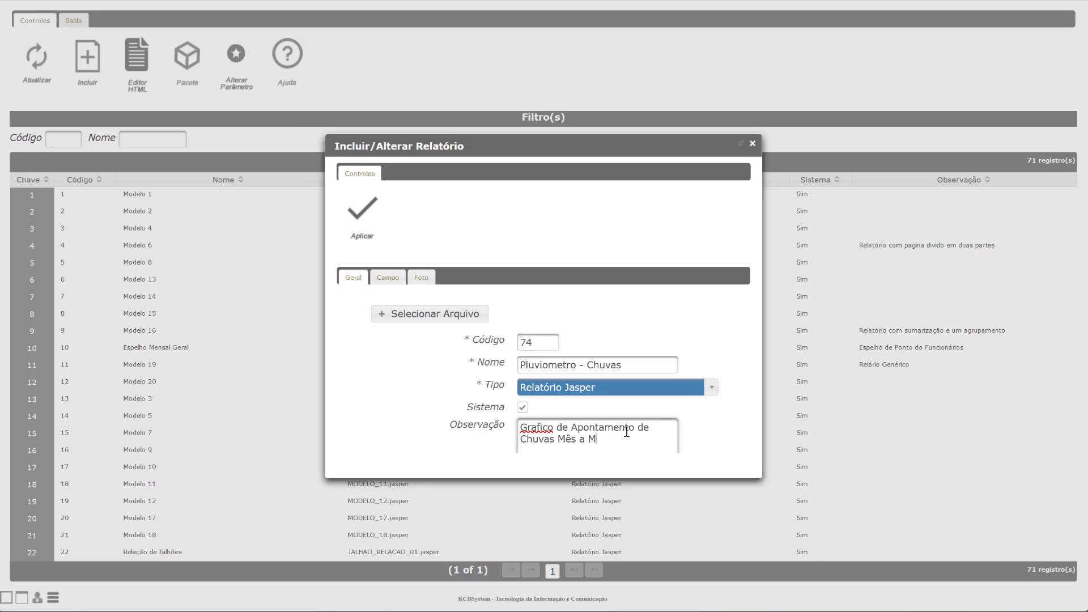
pyautogui.rightClick(540, 429)
pyautogui.click(577, 463)
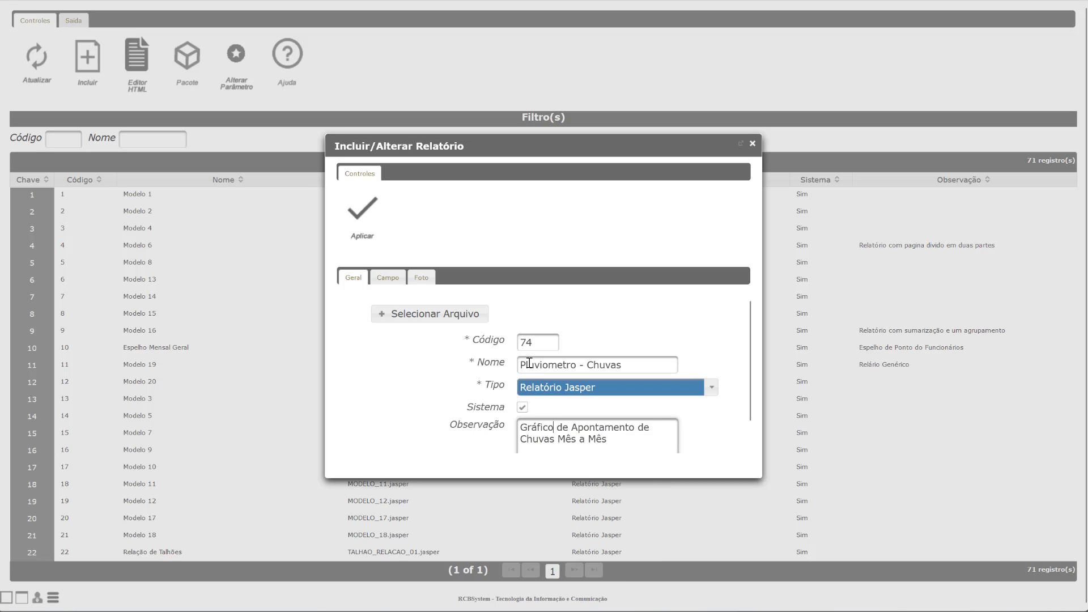
# Step: Attach PLUVIOMETRO_CHUVA_01.jasper to the report and show its empty Campo list
pyautogui.click(441, 314)
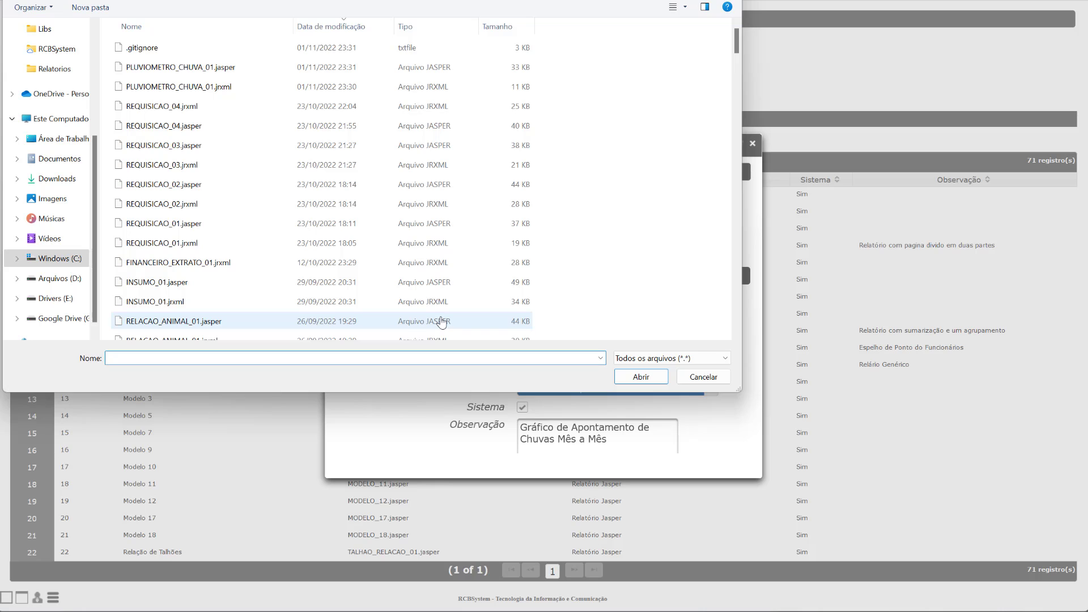
pyautogui.click(222, 68)
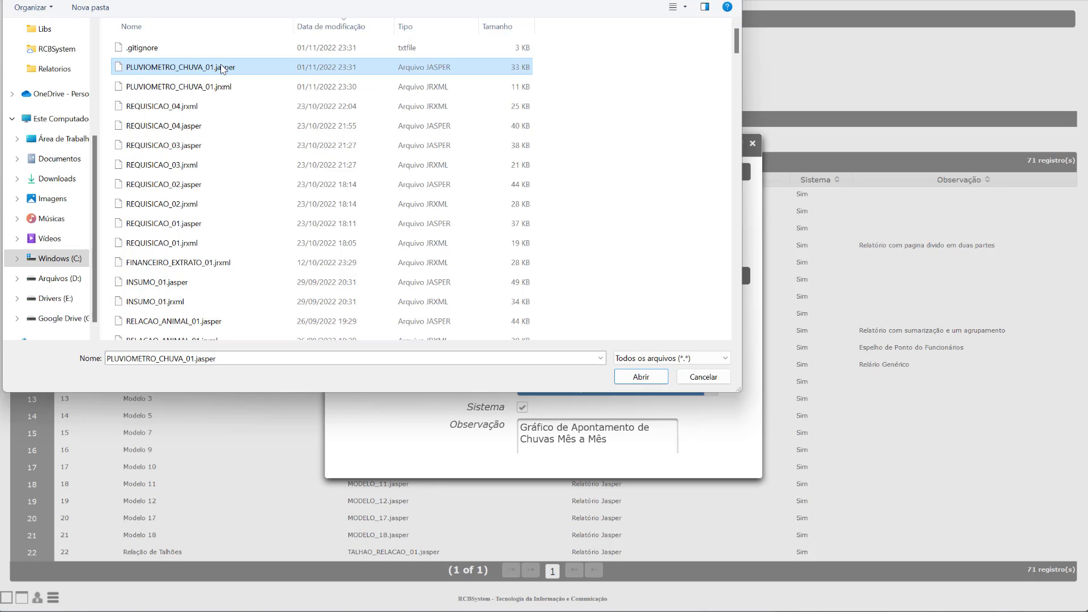
pyautogui.click(617, 377)
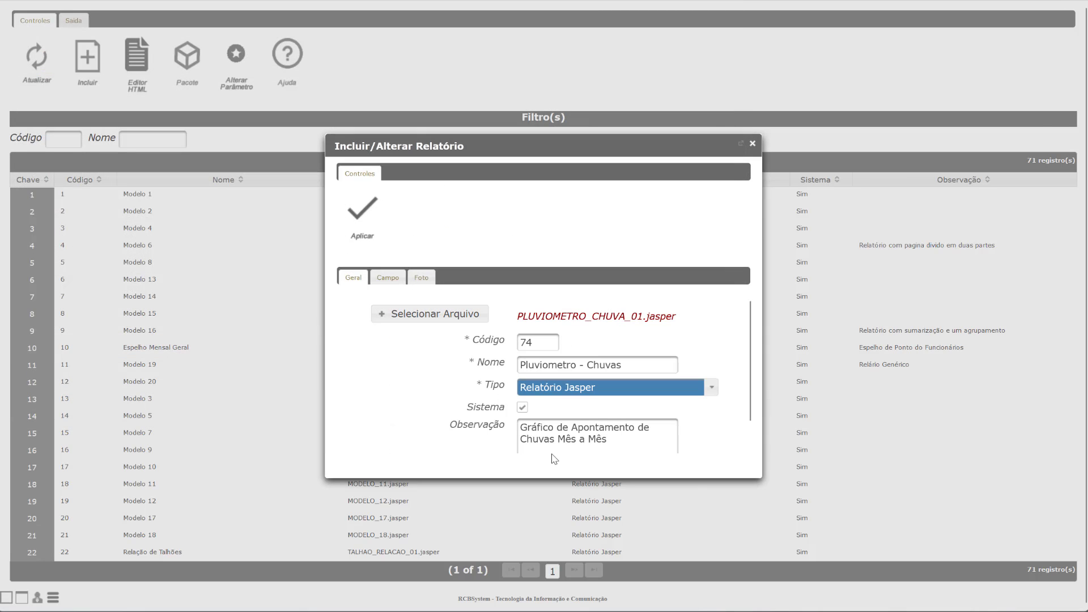
pyautogui.click(389, 278)
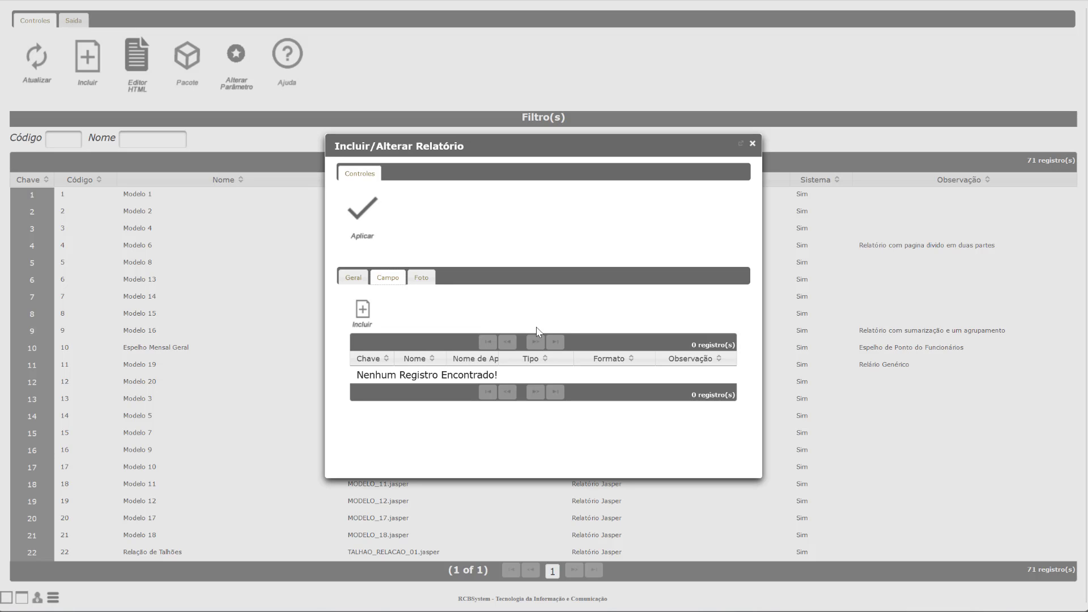
# Step: In the PLUVIOMETRO_CHUVA_01 Outline, select Fields and expand the Parameters list
pyautogui.hotkey('alt', 'Tab')
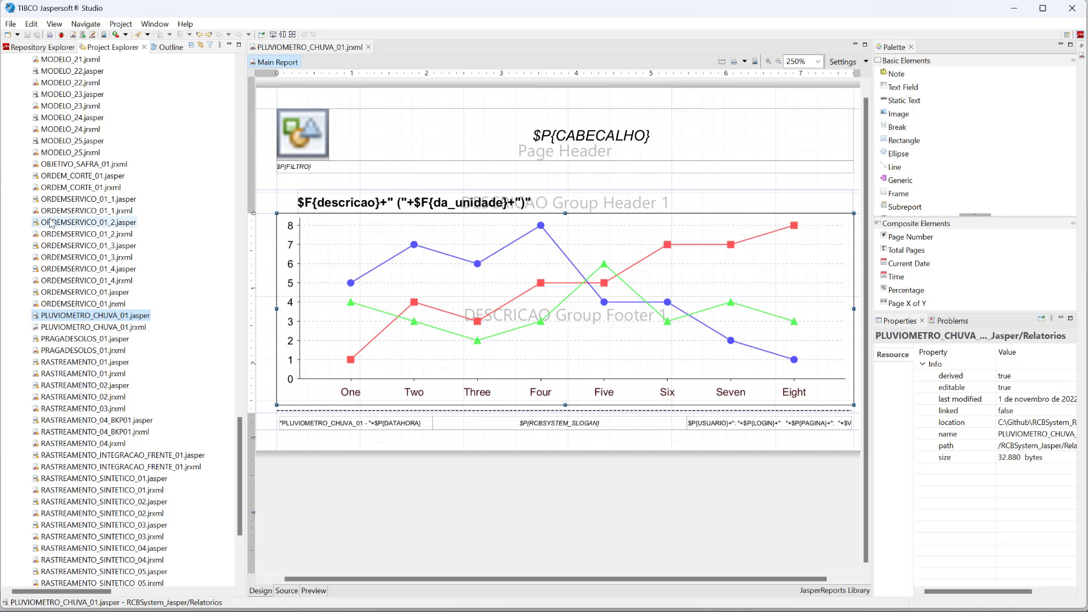
pyautogui.click(169, 47)
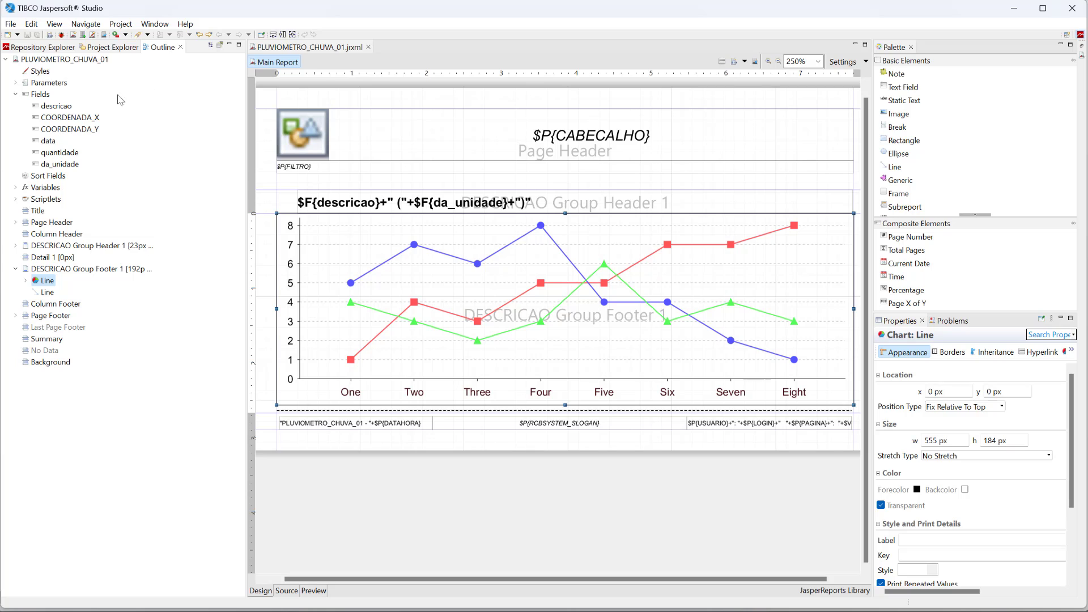
pyautogui.click(40, 95)
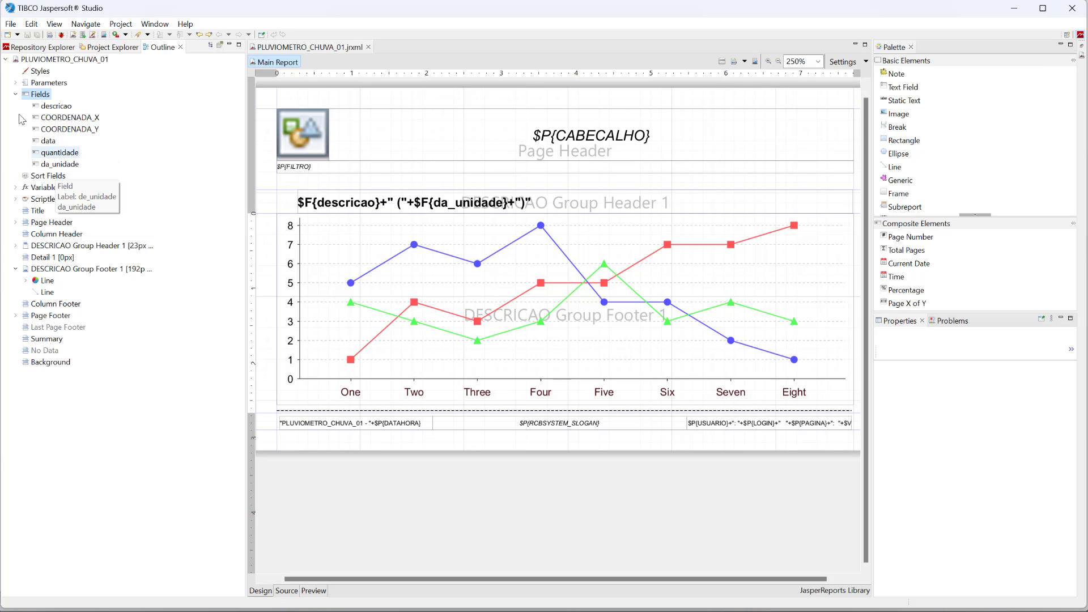
pyautogui.click(16, 83)
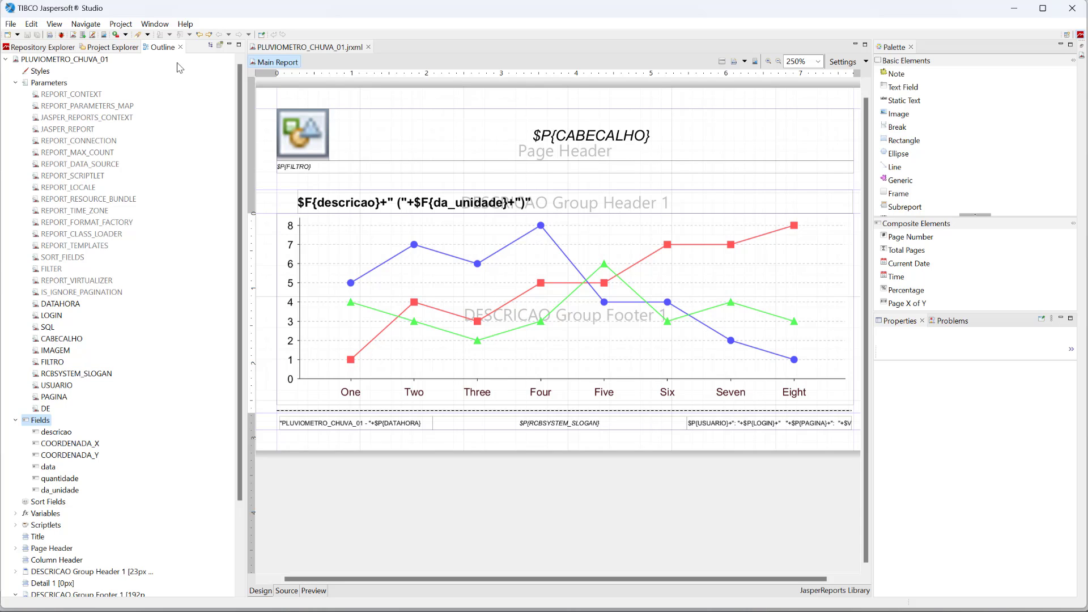
# Step: Select OBJETIVO_SAFRA_01.jrxml in Project Explorer, then return to the Outline tree
pyautogui.click(127, 50)
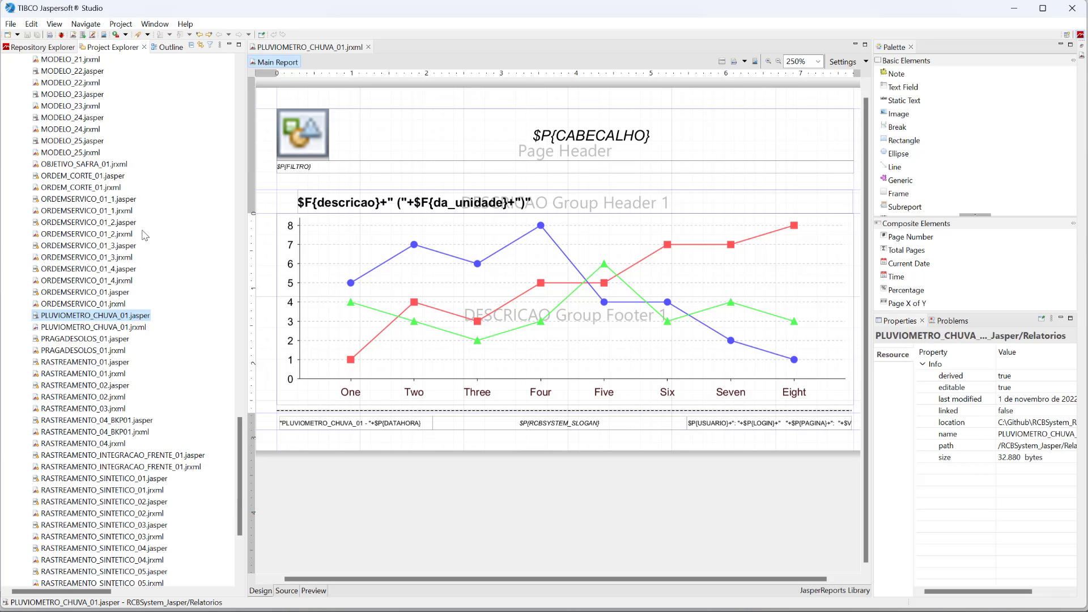
pyautogui.click(61, 165)
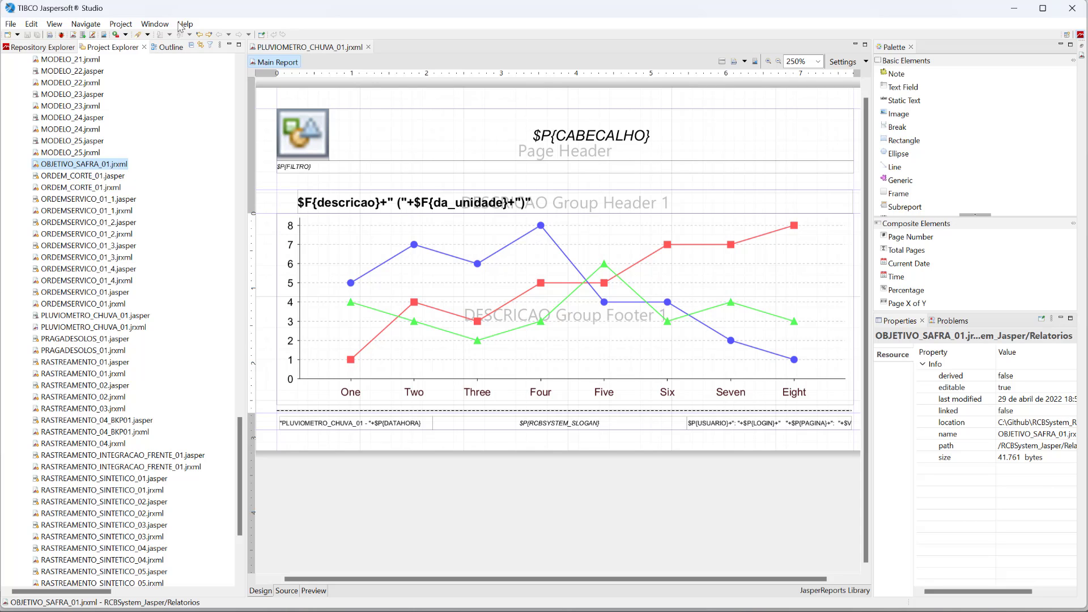
pyautogui.click(166, 49)
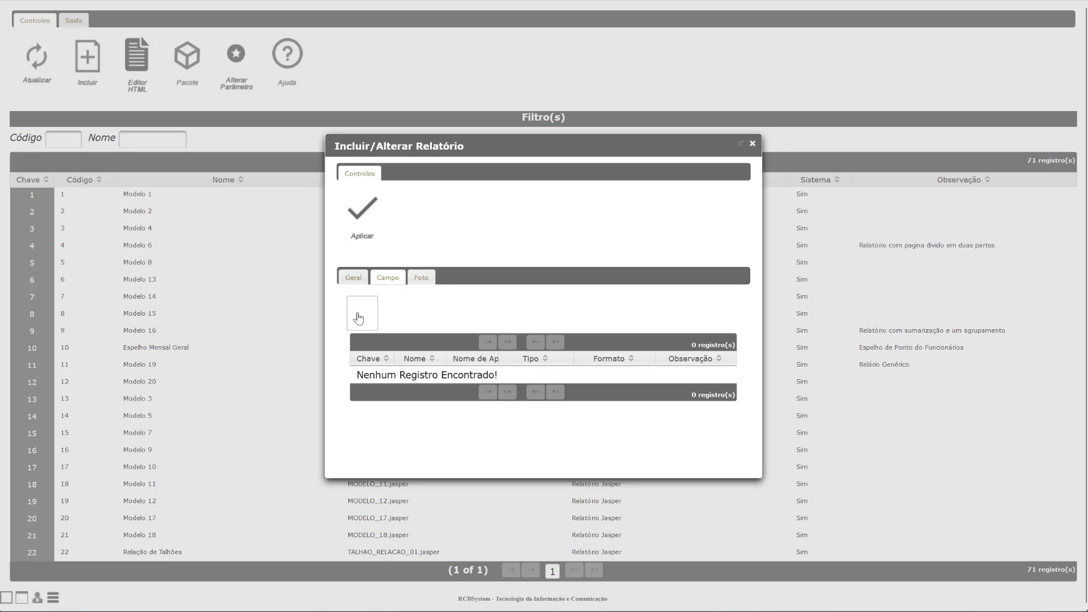
# Step: Start a new field on the Campo tab and name it DESCRICAO
pyautogui.click(372, 317)
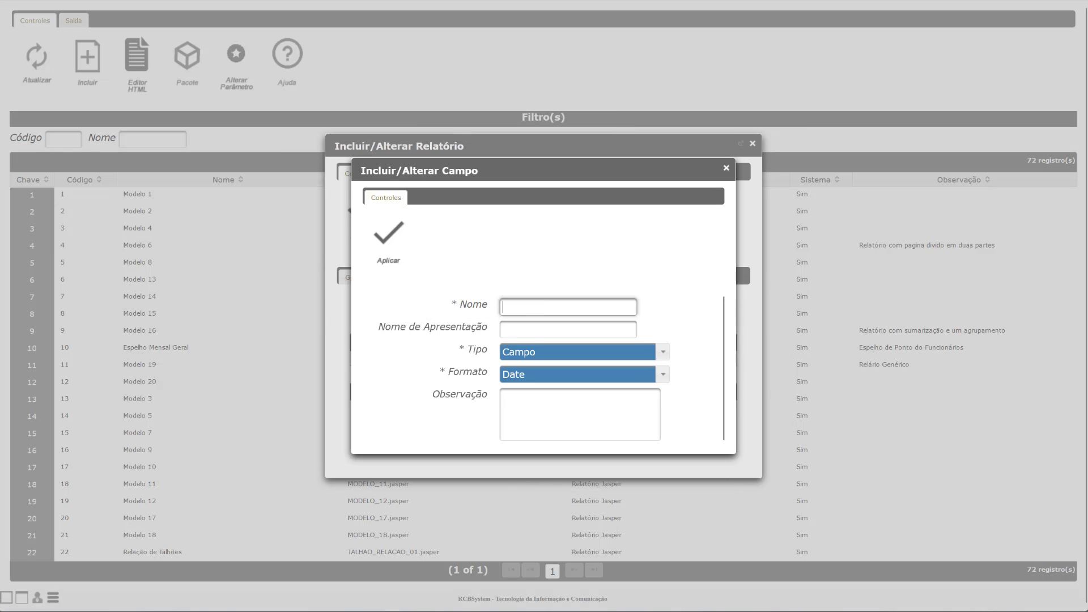
pyautogui.hotkey('alt', 'Tab')
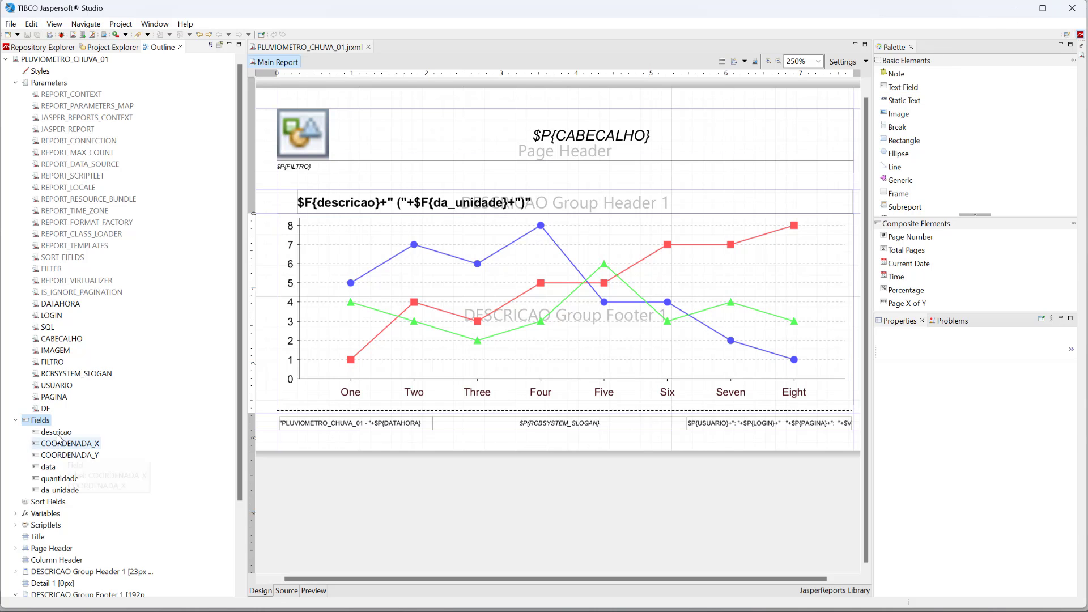
pyautogui.click(1014, 8)
pyautogui.click(548, 309)
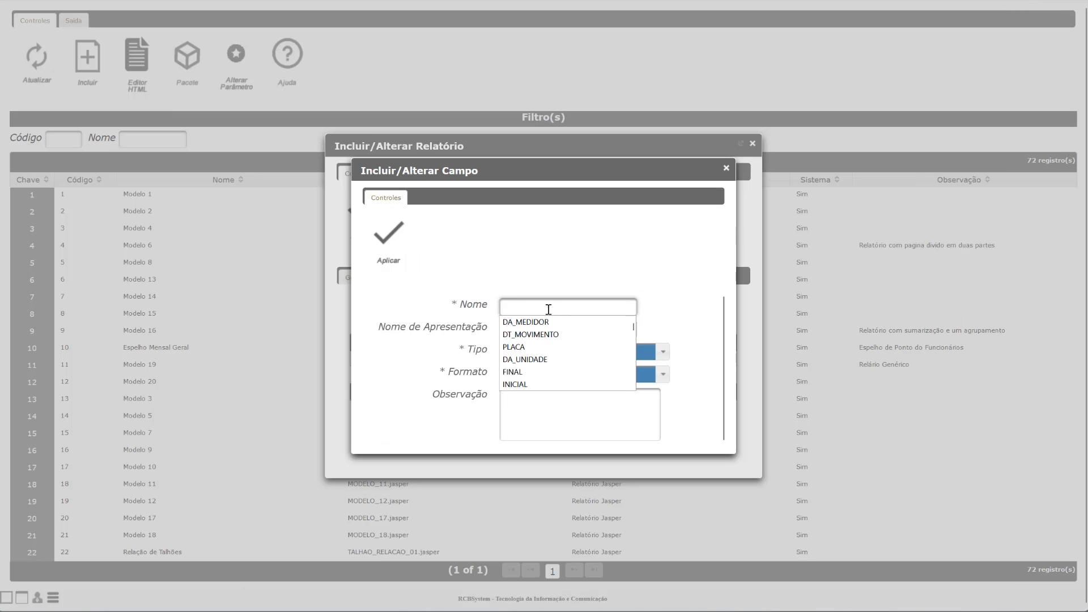
pyautogui.write('DESC')
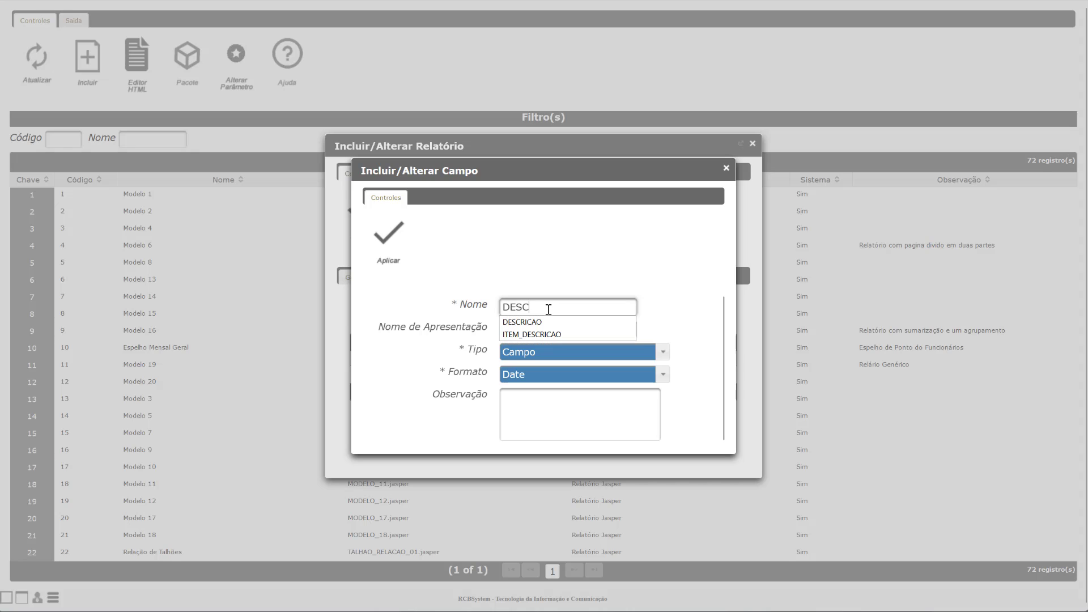
pyautogui.write('RICAO')
pyautogui.click(544, 278)
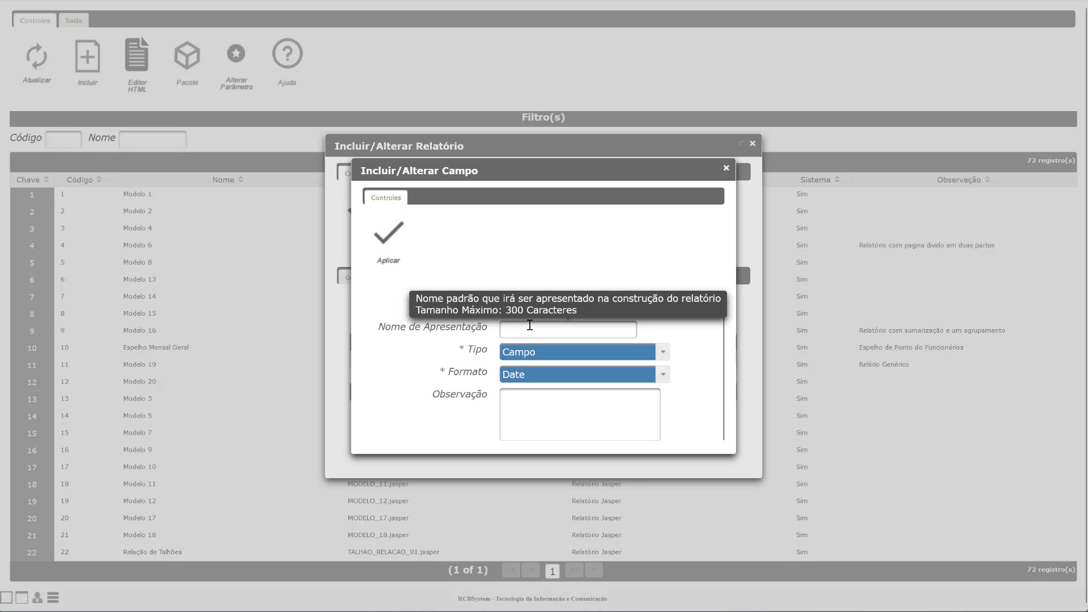
# Step: Set the field's type to Valor and format to String, then apply it
pyautogui.click(533, 350)
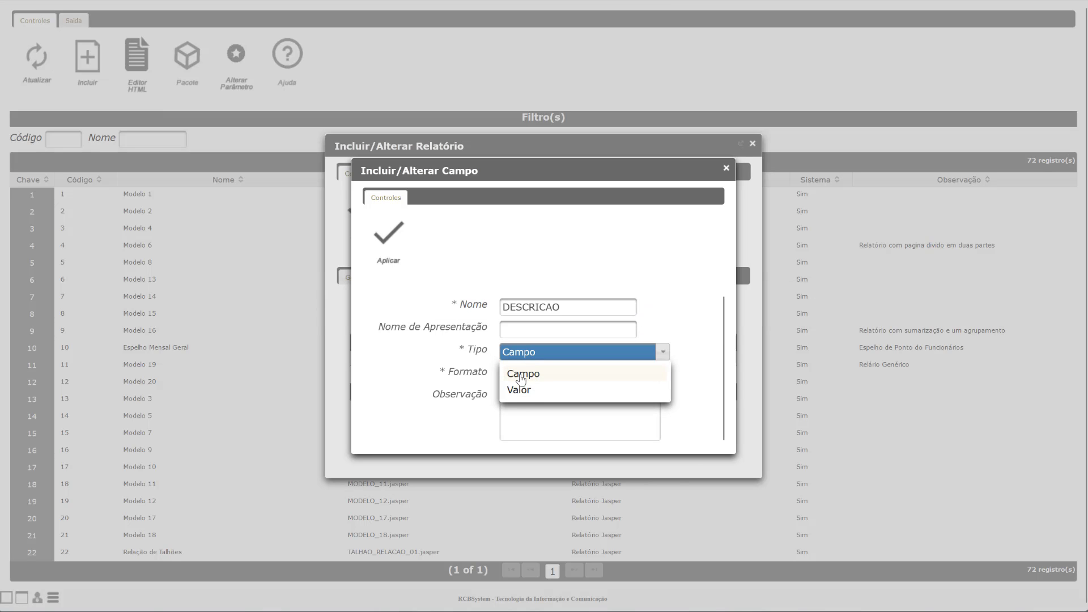
pyautogui.click(530, 390)
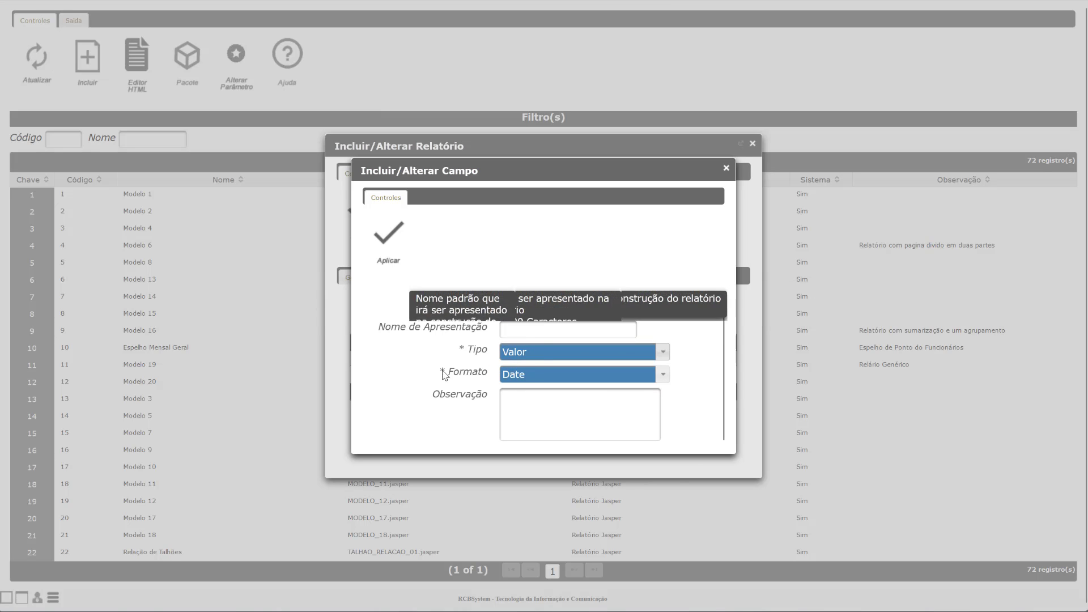
pyautogui.click(527, 375)
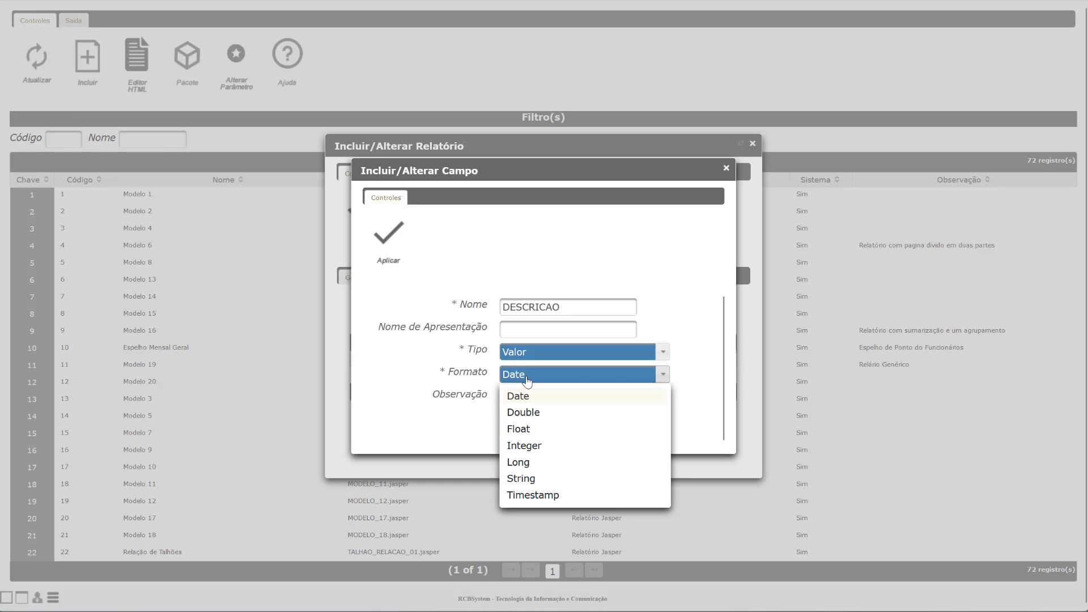
pyautogui.click(520, 483)
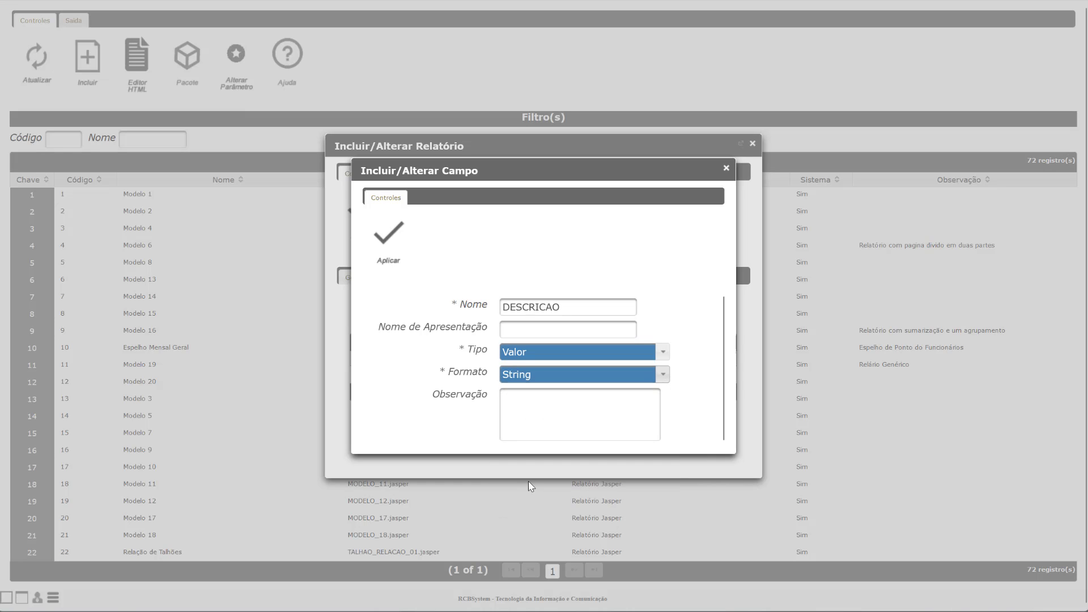
pyautogui.click(517, 399)
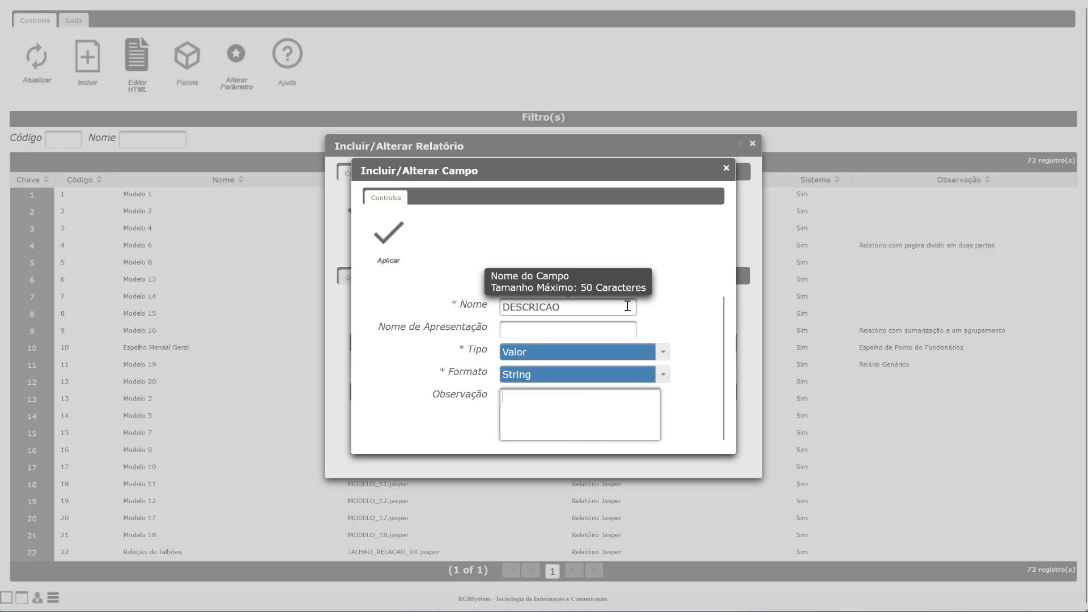
pyautogui.click(396, 258)
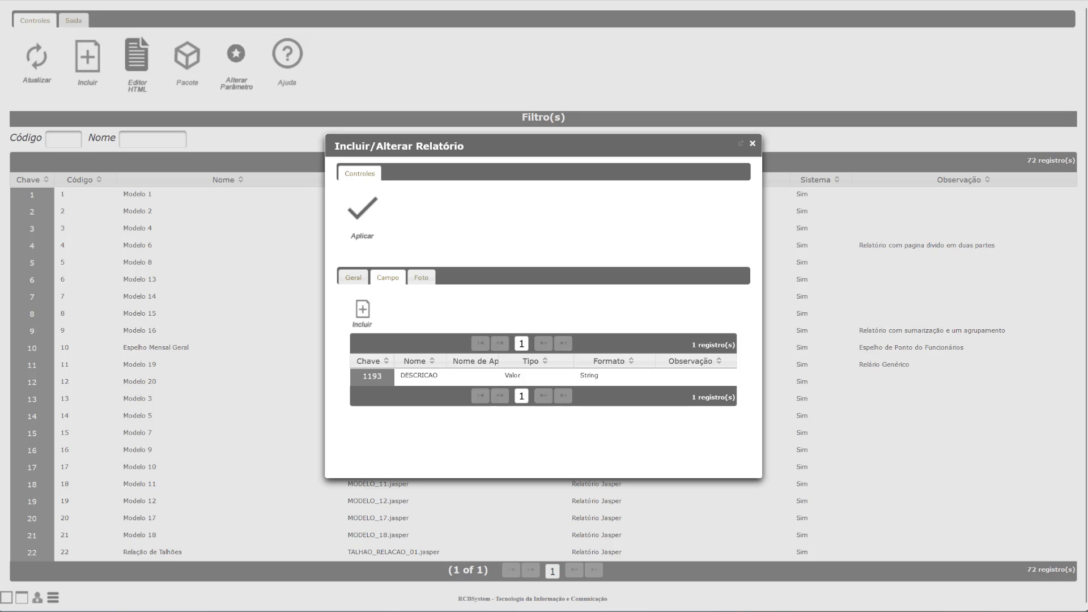
# Step: Add COORDENADA_X to the report's fields as Valor type with Double format
pyautogui.hotkey('alt', 'Tab')
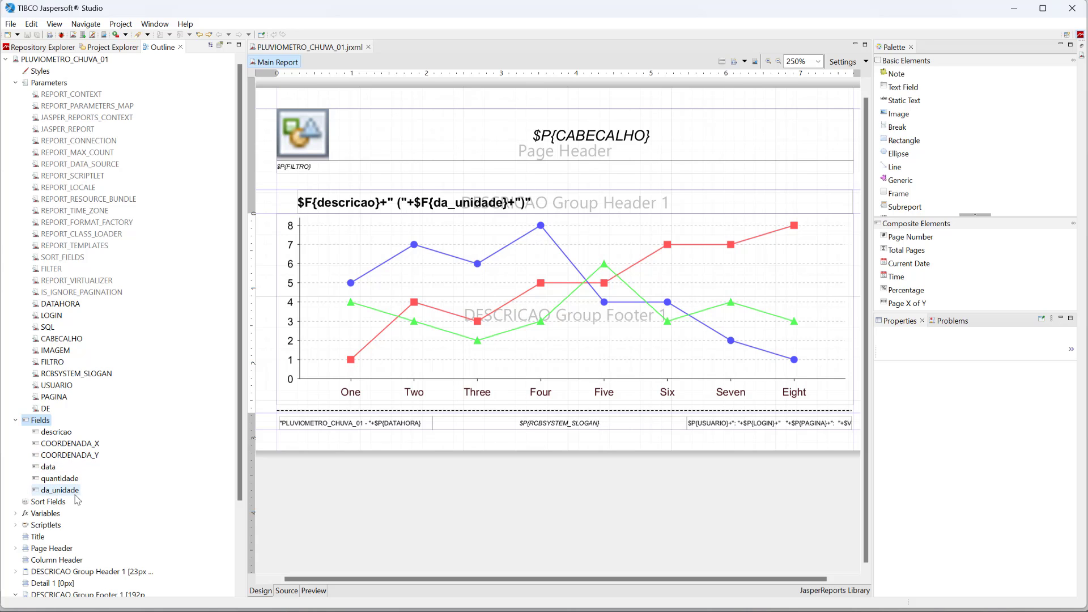
pyautogui.click(1014, 8)
pyautogui.click(362, 311)
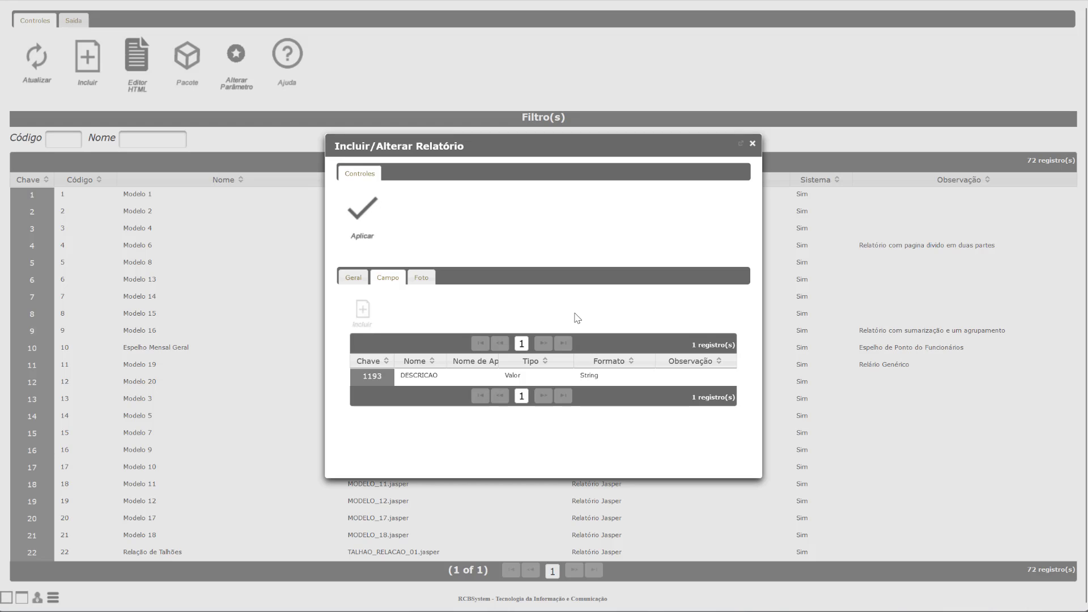
pyautogui.write('C')
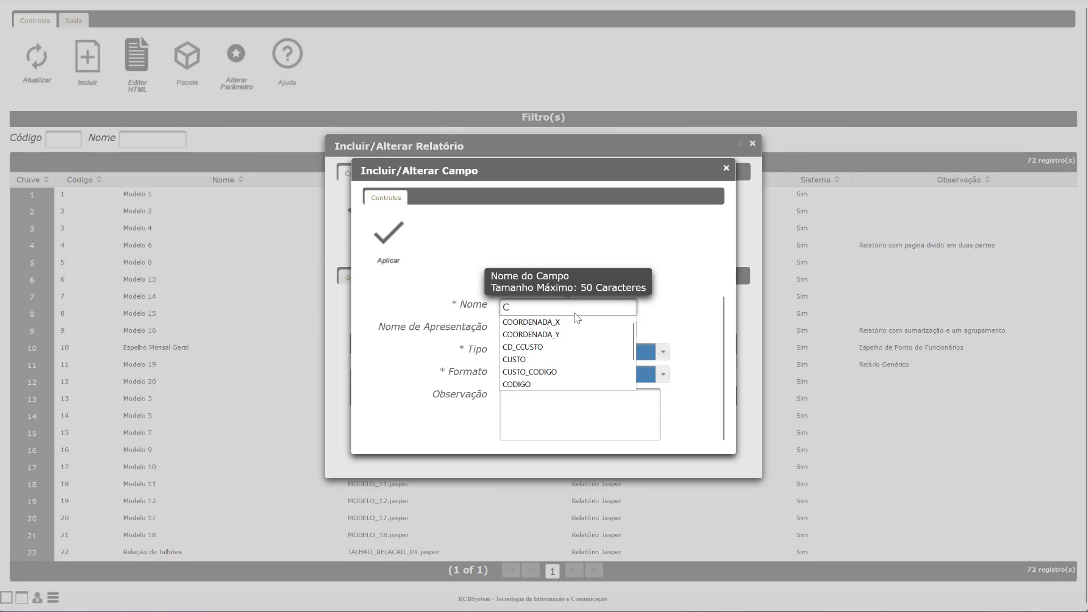
pyautogui.click(564, 319)
pyautogui.click(557, 351)
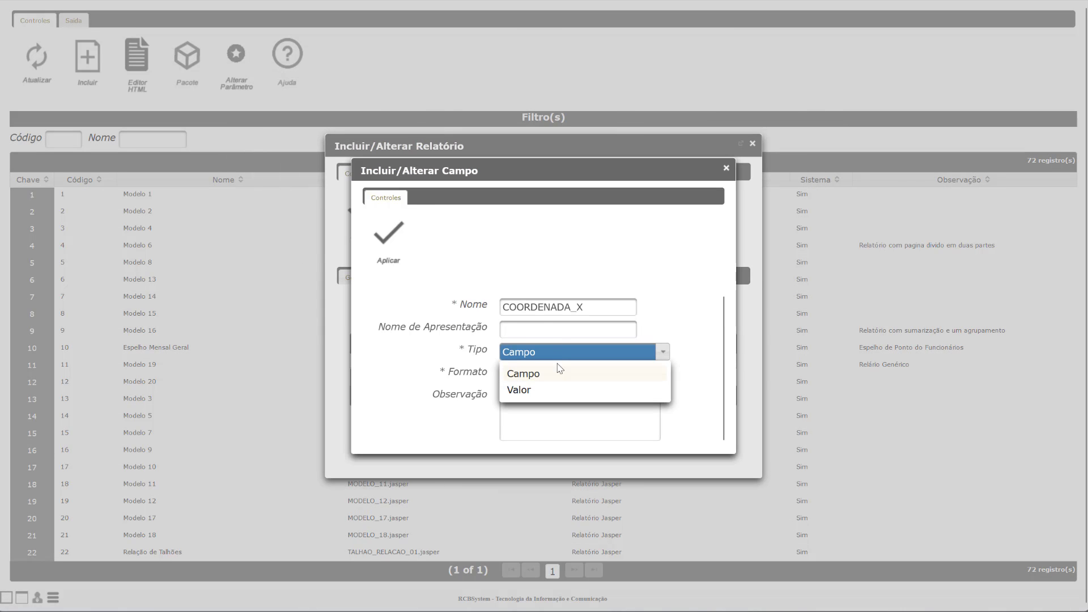
pyautogui.click(545, 391)
pyautogui.click(542, 380)
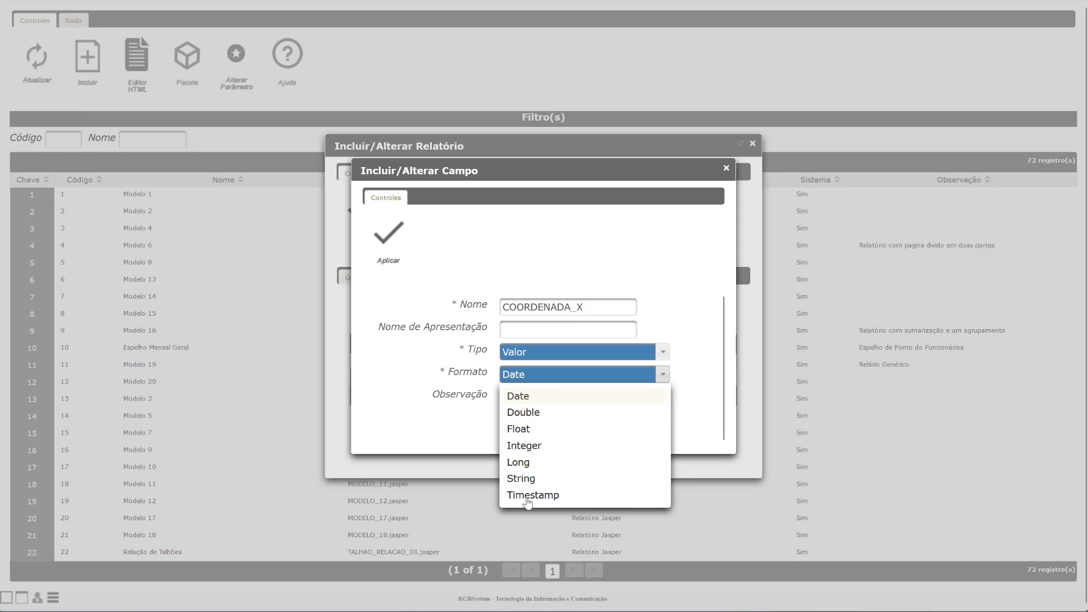
pyautogui.click(524, 414)
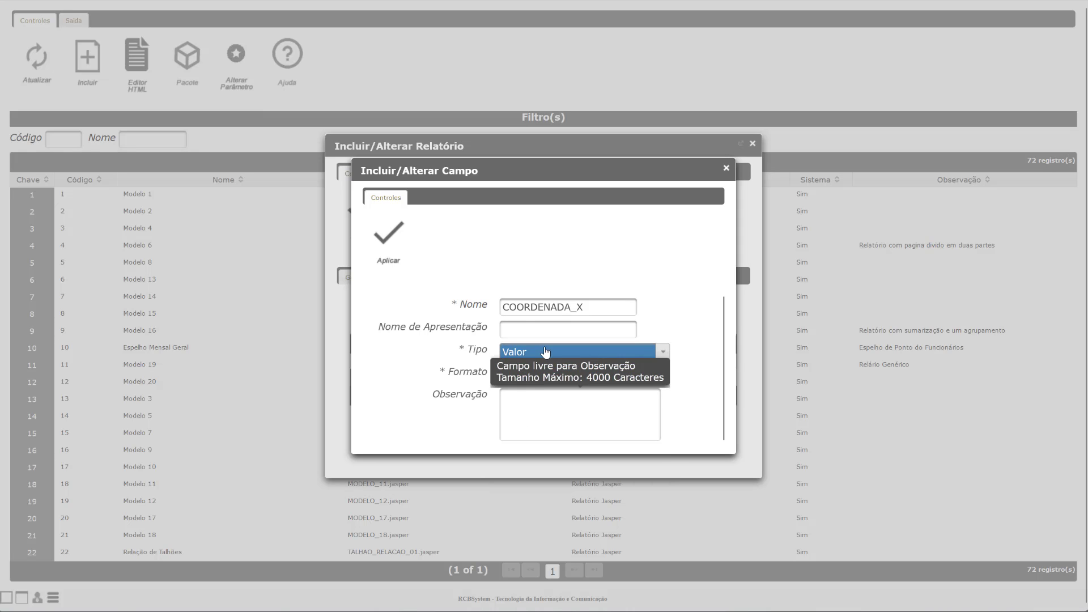
pyautogui.click(396, 251)
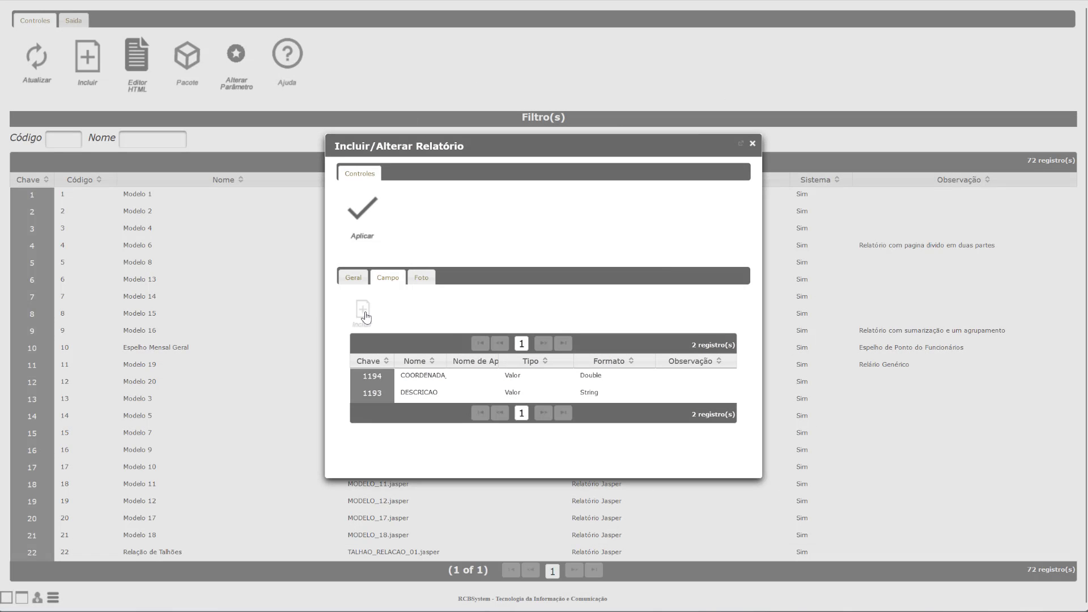
# Step: Add COORDENADA_Y to the report's fields as Valor type with Double format
pyautogui.click(365, 317)
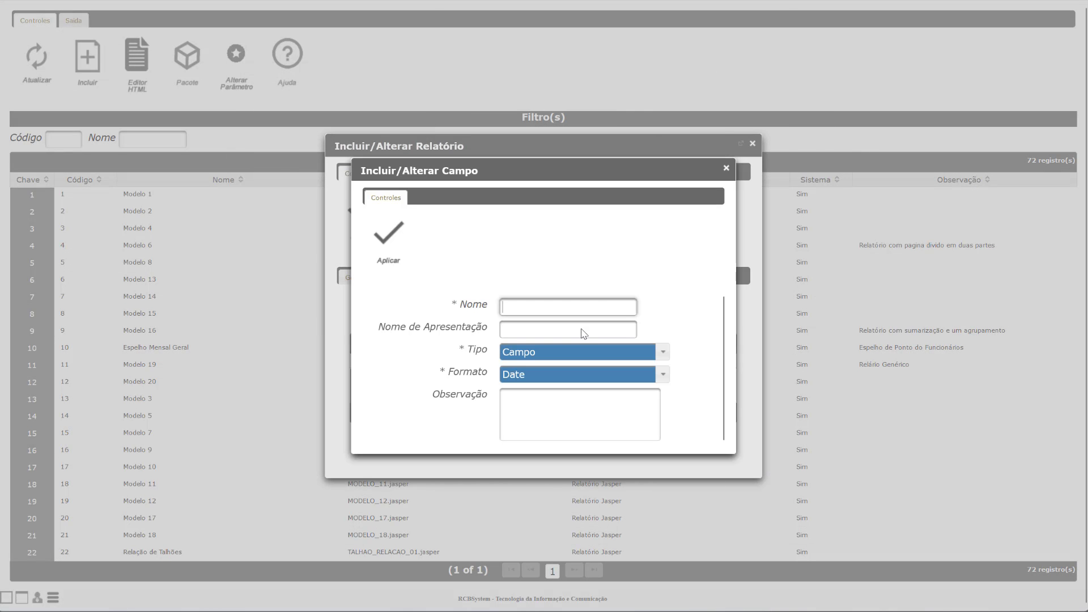
pyautogui.click(550, 309)
pyautogui.write('CO')
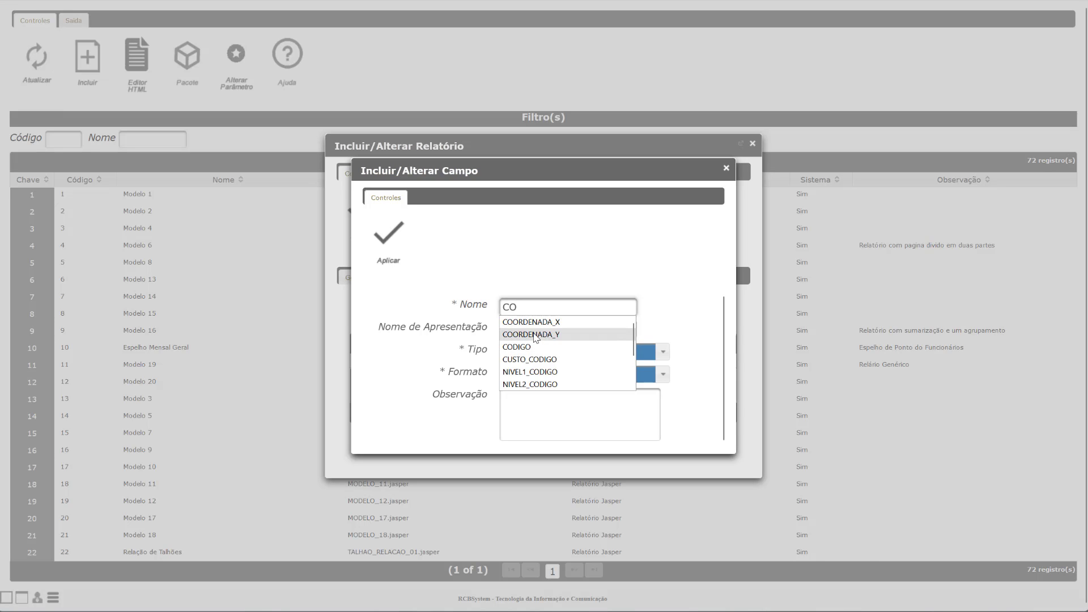
pyautogui.click(536, 335)
pyautogui.click(526, 355)
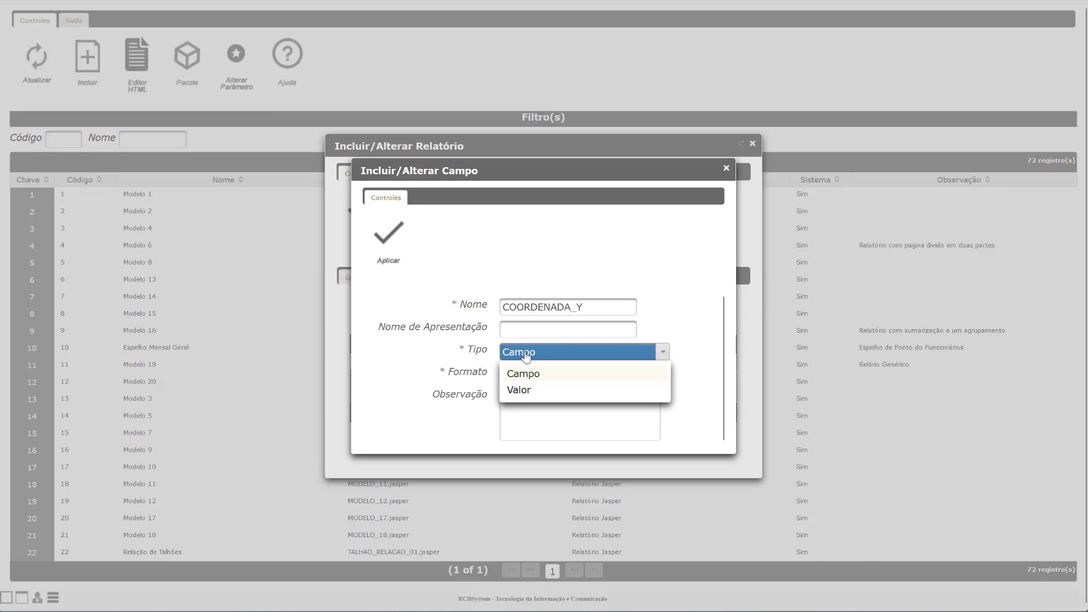
pyautogui.click(517, 389)
pyautogui.click(522, 378)
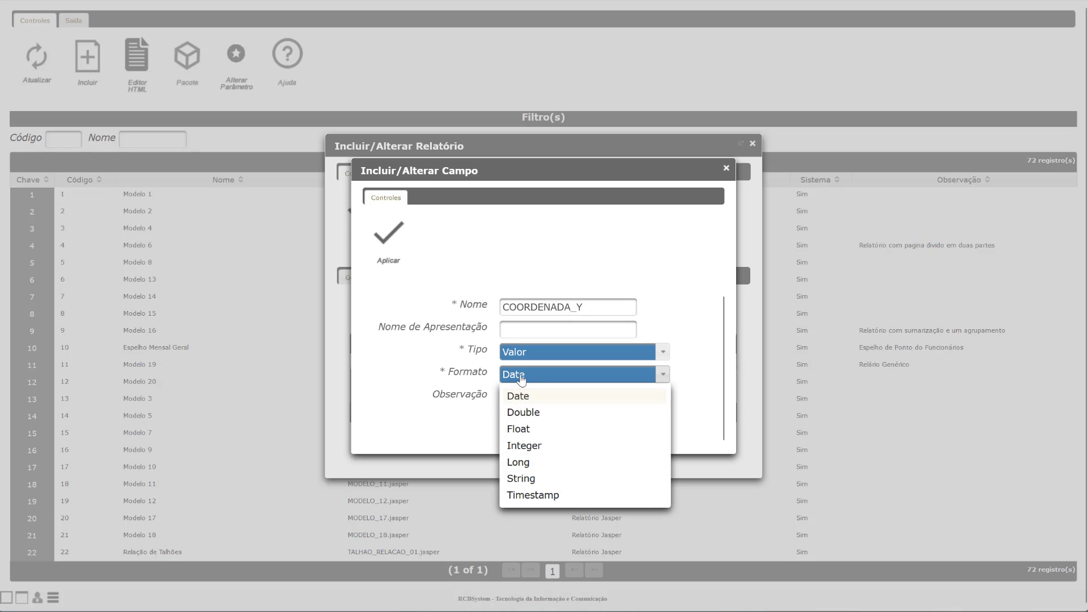
pyautogui.click(520, 413)
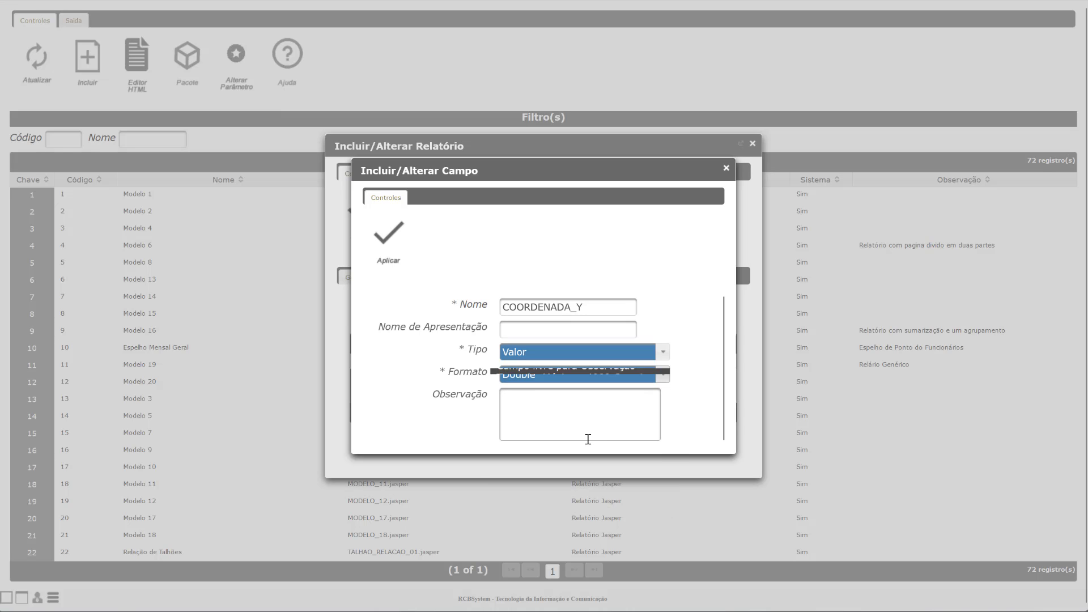
pyautogui.click(379, 250)
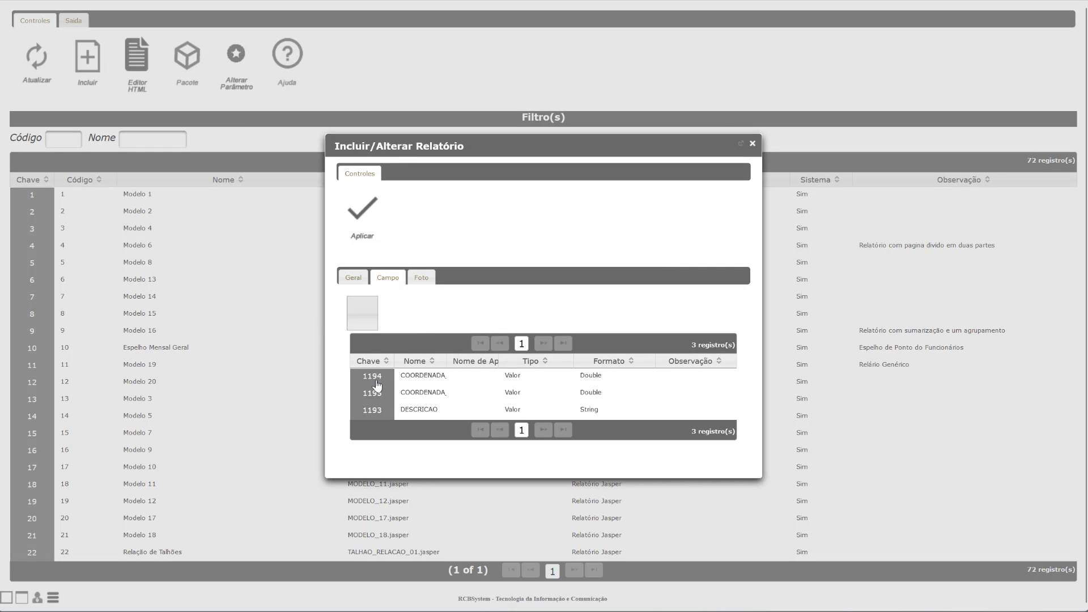
# Step: Widen the field list and report window, then add DATA as a Valor field with Date format
pyautogui.moveTo(446, 363); pyautogui.dragTo(570, 377)
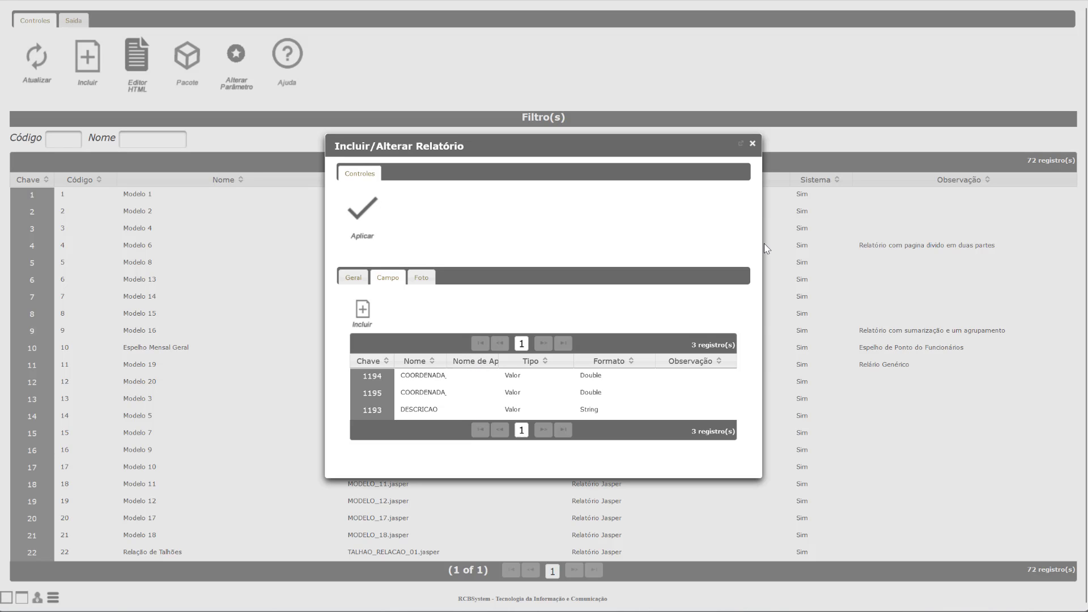
pyautogui.moveTo(760, 241); pyautogui.dragTo(910, 244)
pyautogui.click(286, 320)
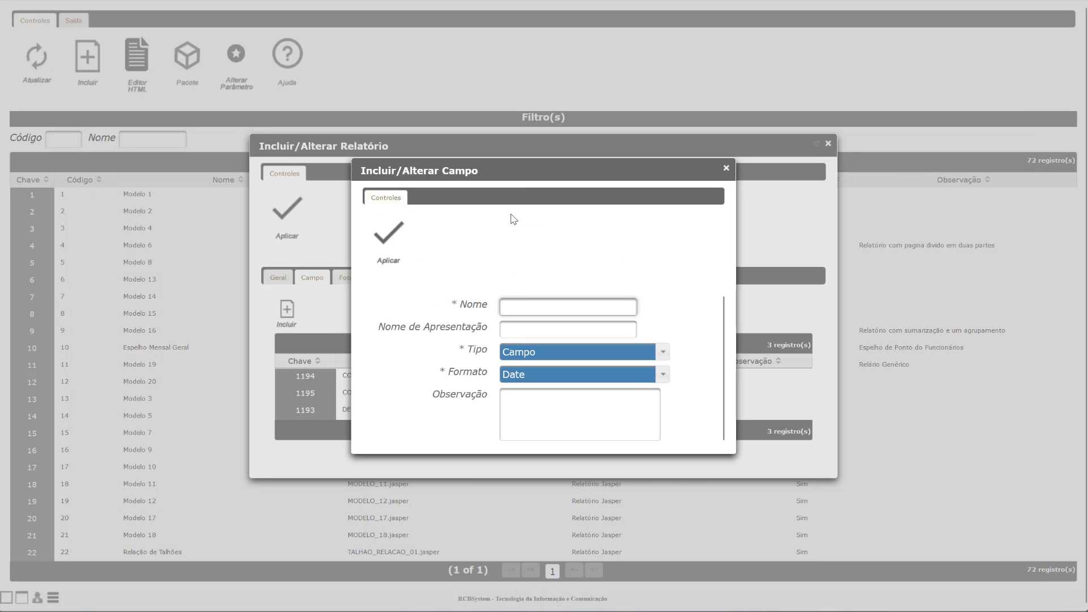
pyautogui.write('DATA')
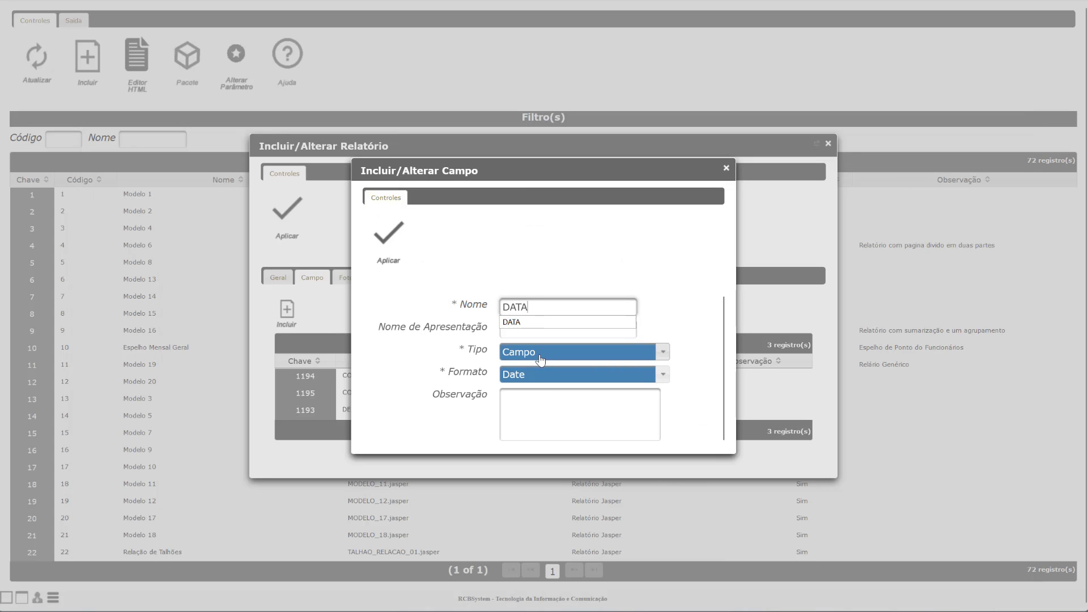
pyautogui.click(540, 360)
pyautogui.click(519, 391)
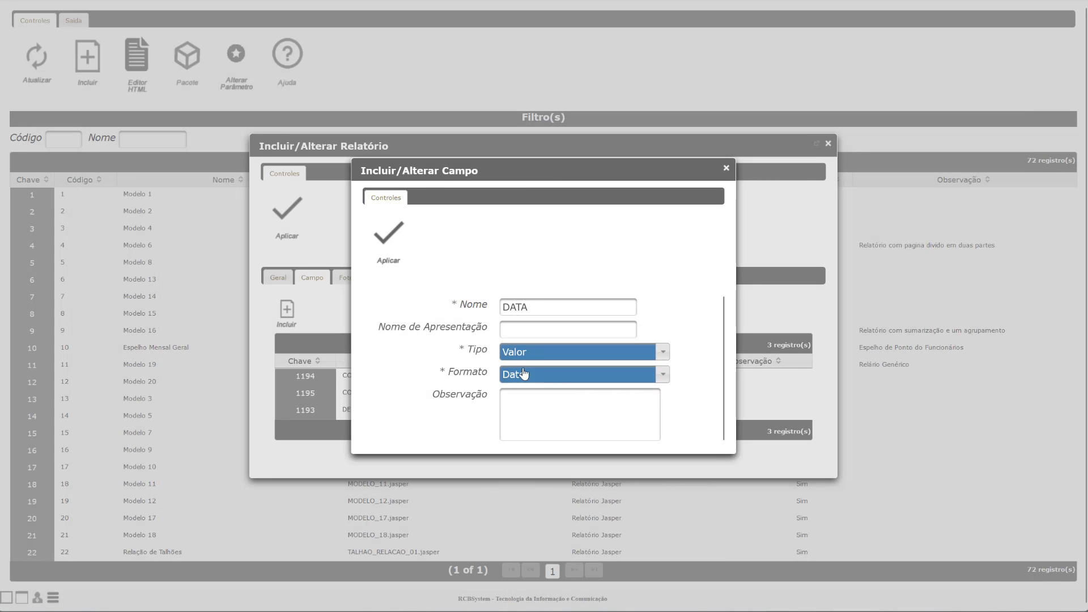
pyautogui.click(397, 258)
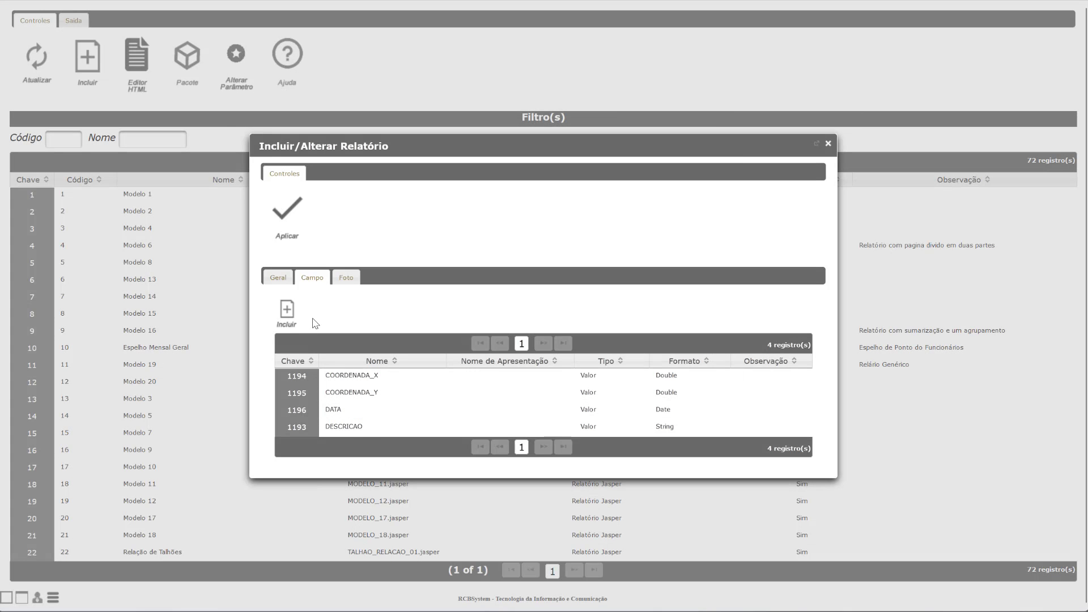
# Step: Add QUANTIDADE to the report as a Valor field with Double format
pyautogui.click(286, 309)
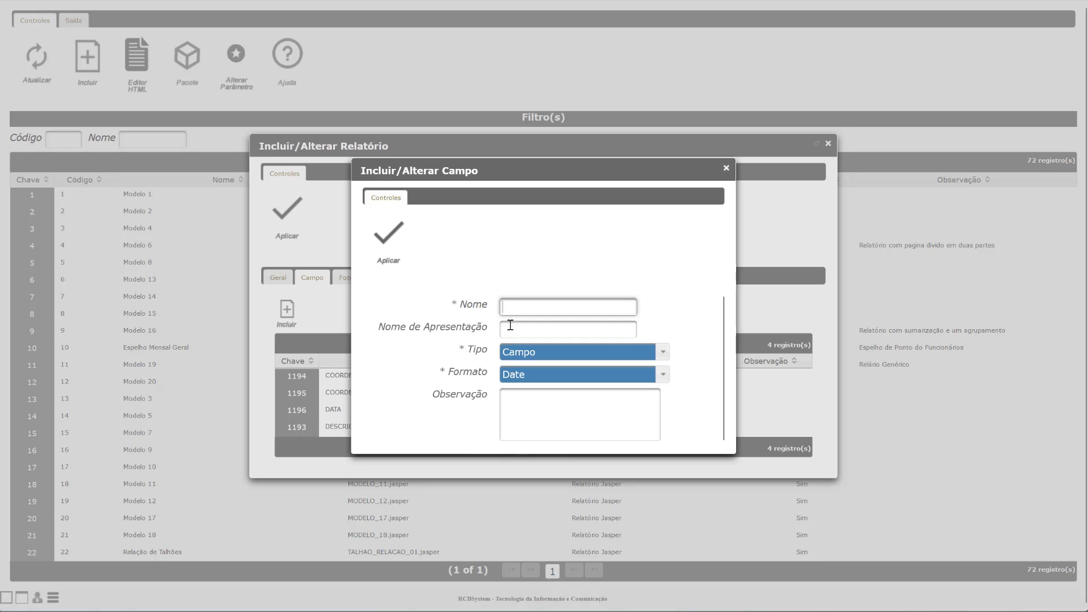
pyautogui.click(516, 304)
pyautogui.write('Q')
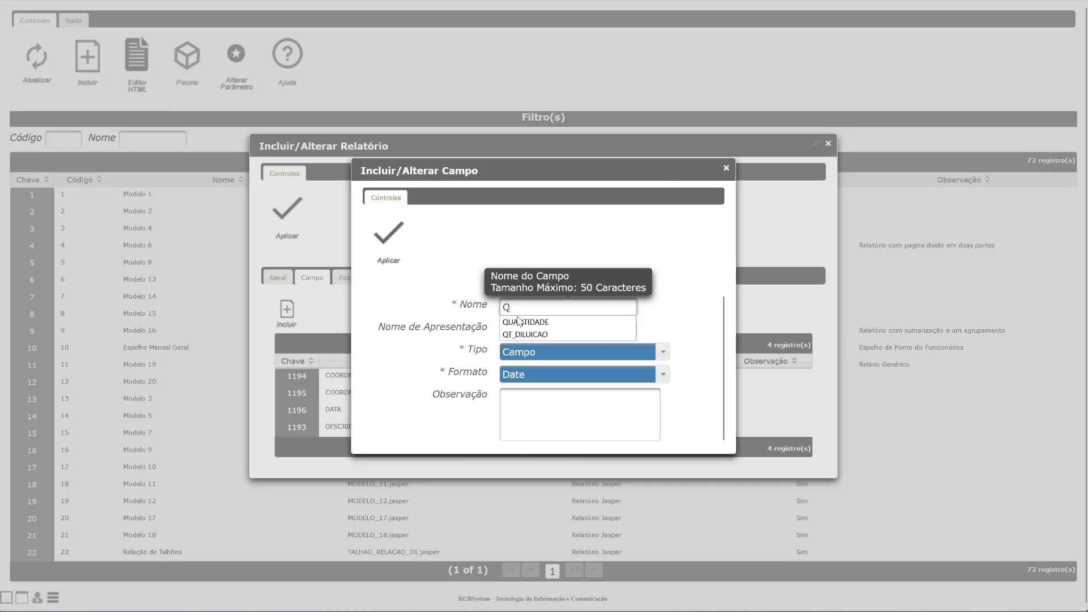
pyautogui.click(518, 321)
pyautogui.click(517, 353)
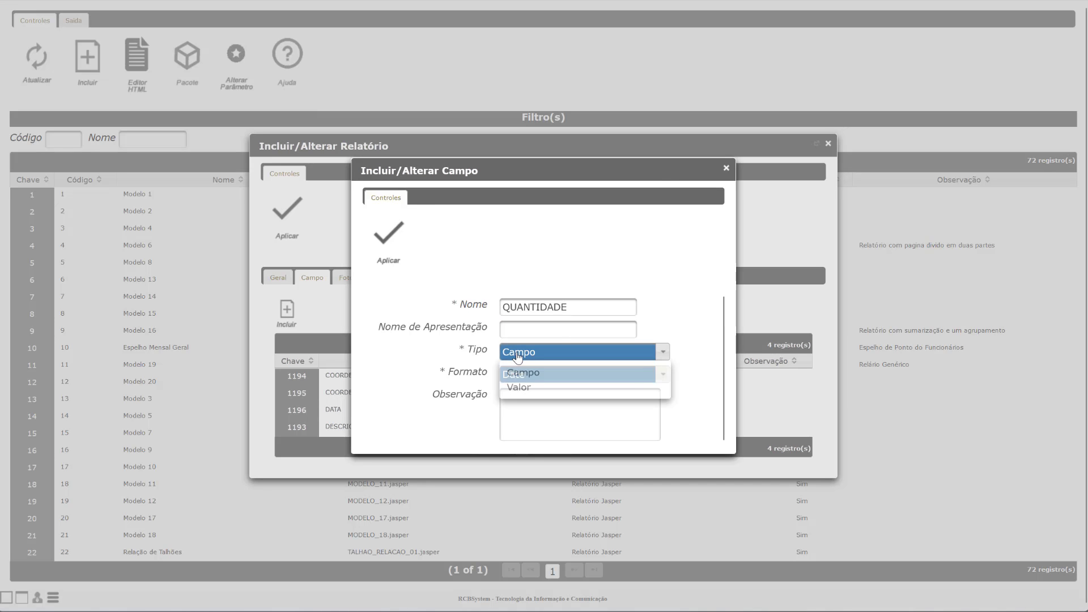
pyautogui.click(519, 387)
pyautogui.click(529, 372)
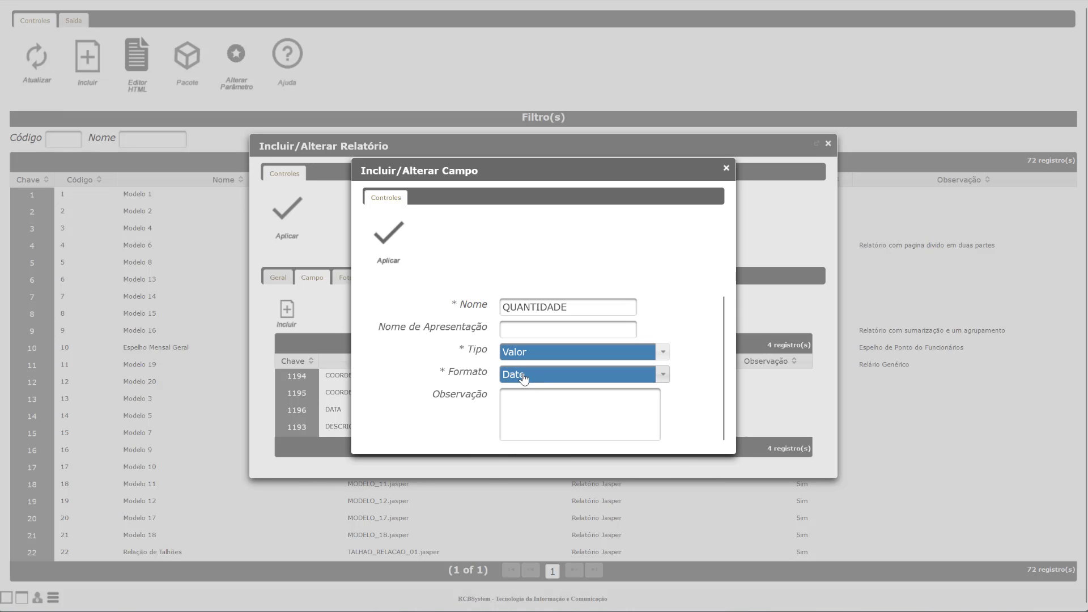
pyautogui.click(528, 413)
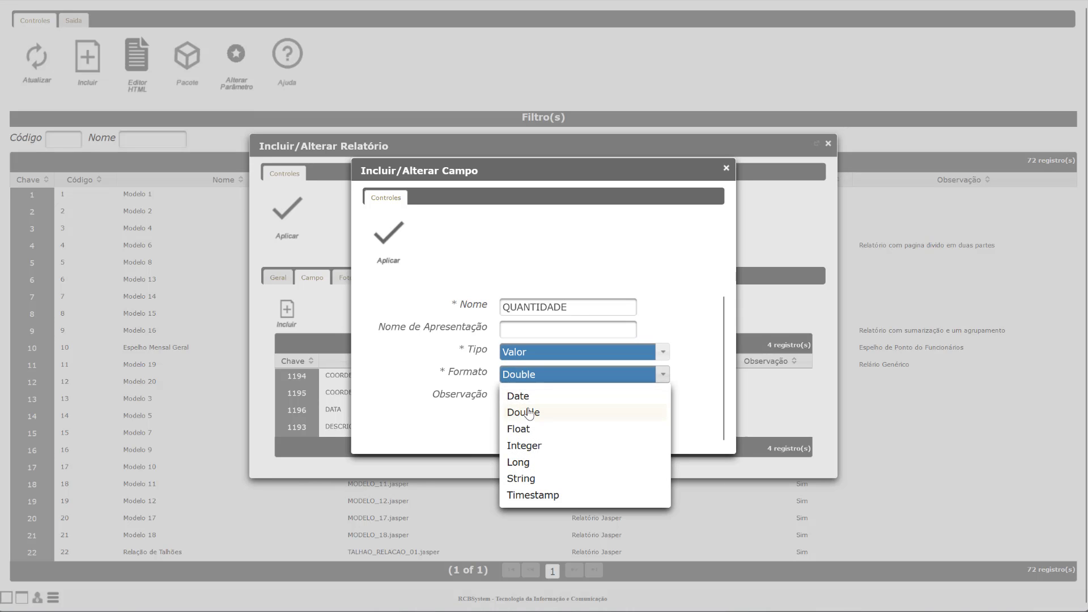
pyautogui.click(527, 357)
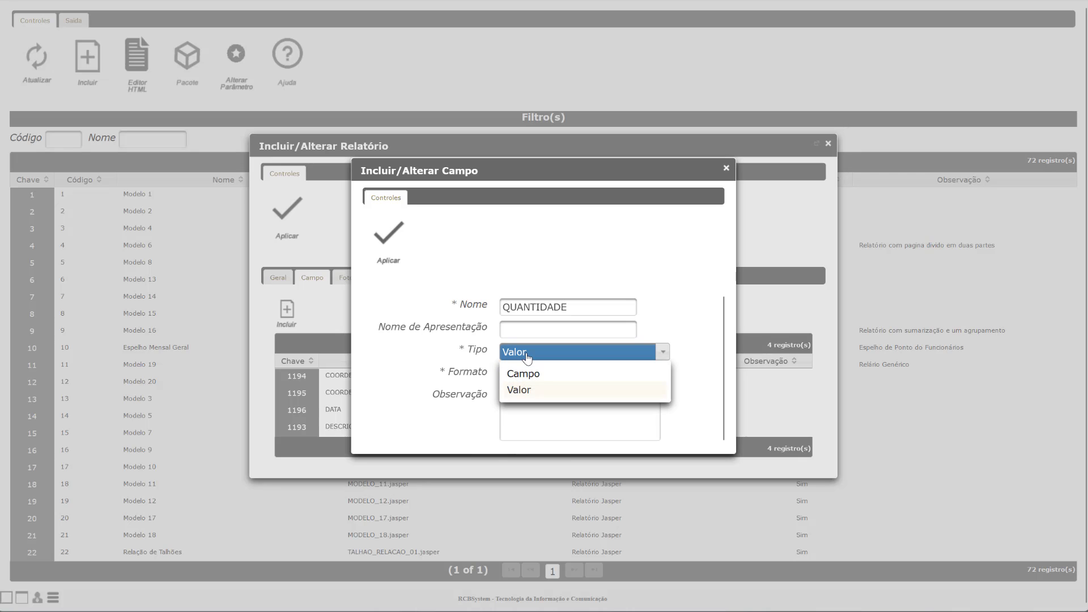
pyautogui.click(647, 323)
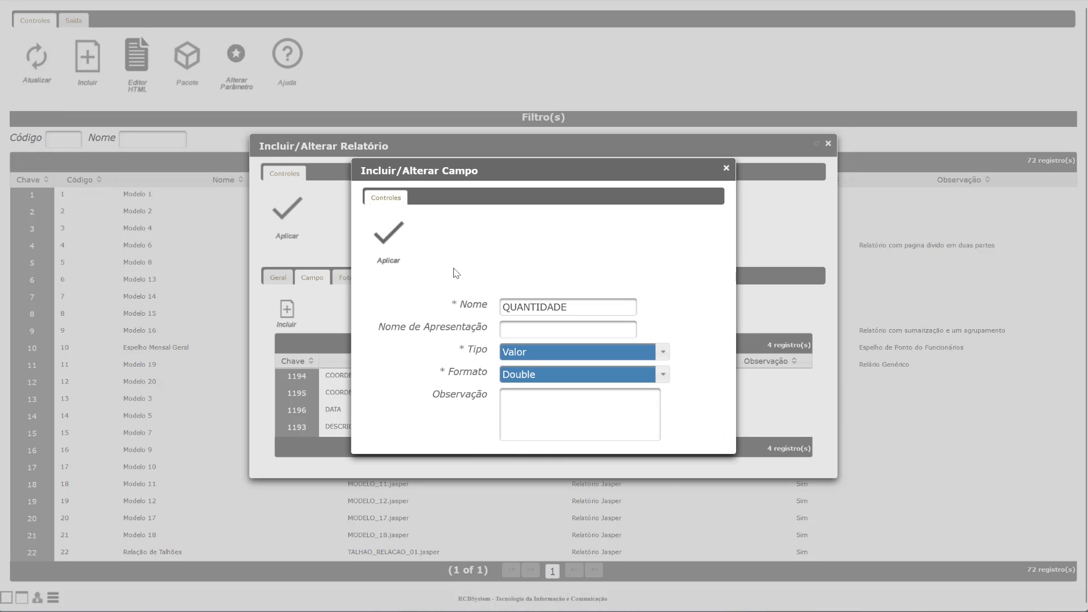
pyautogui.click(399, 258)
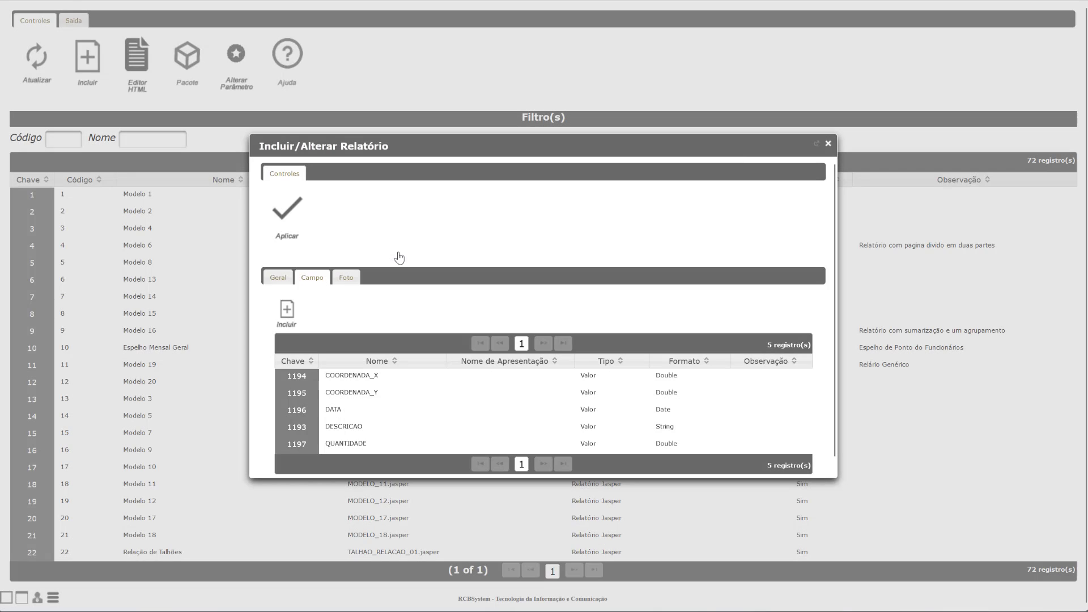
# Step: Add DA_UNIDADE as a Valor field with String format, then scroll to review all six fields
pyautogui.click(286, 310)
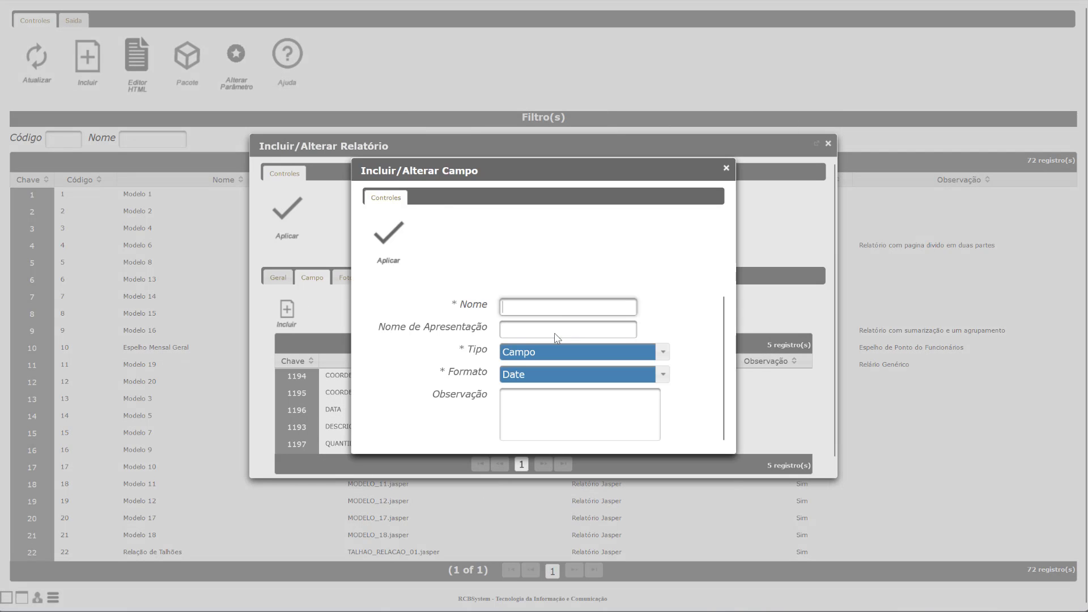
pyautogui.click(542, 309)
pyautogui.write('DA')
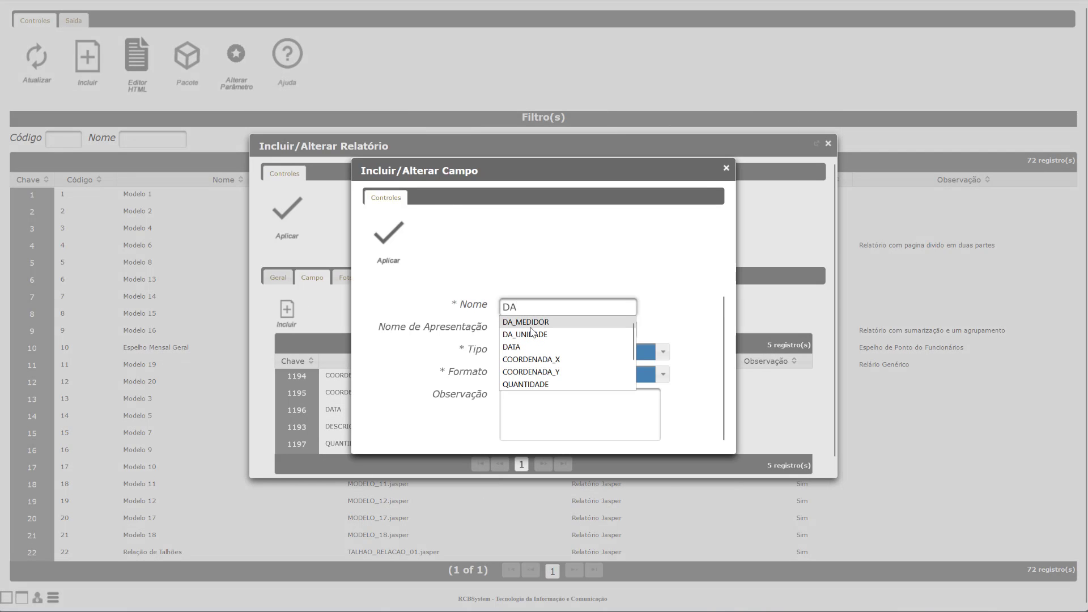
pyautogui.click(524, 335)
pyautogui.click(530, 352)
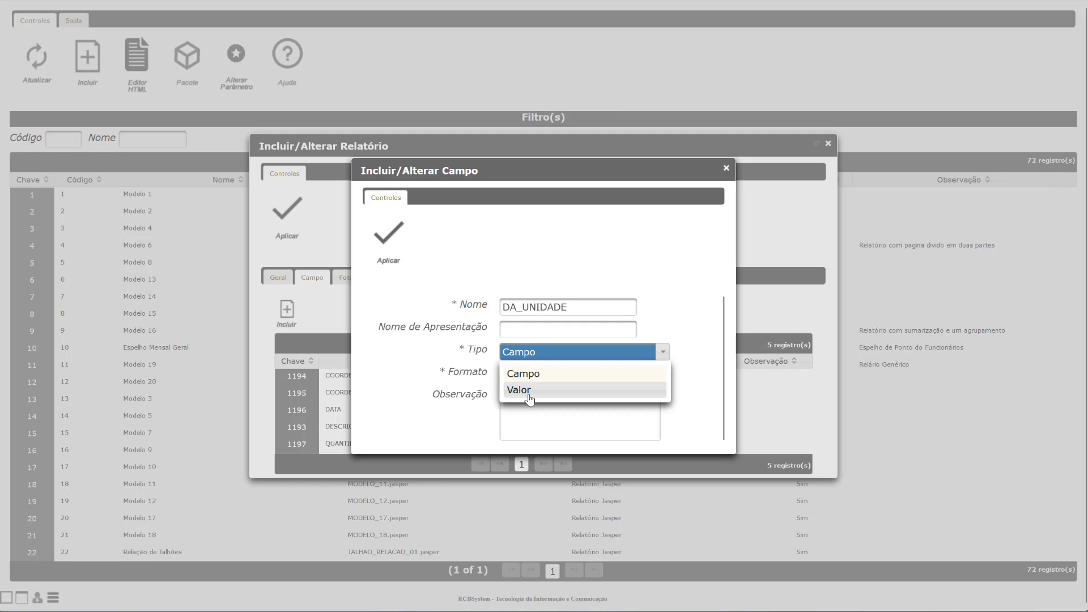
pyautogui.click(536, 380)
pyautogui.click(535, 380)
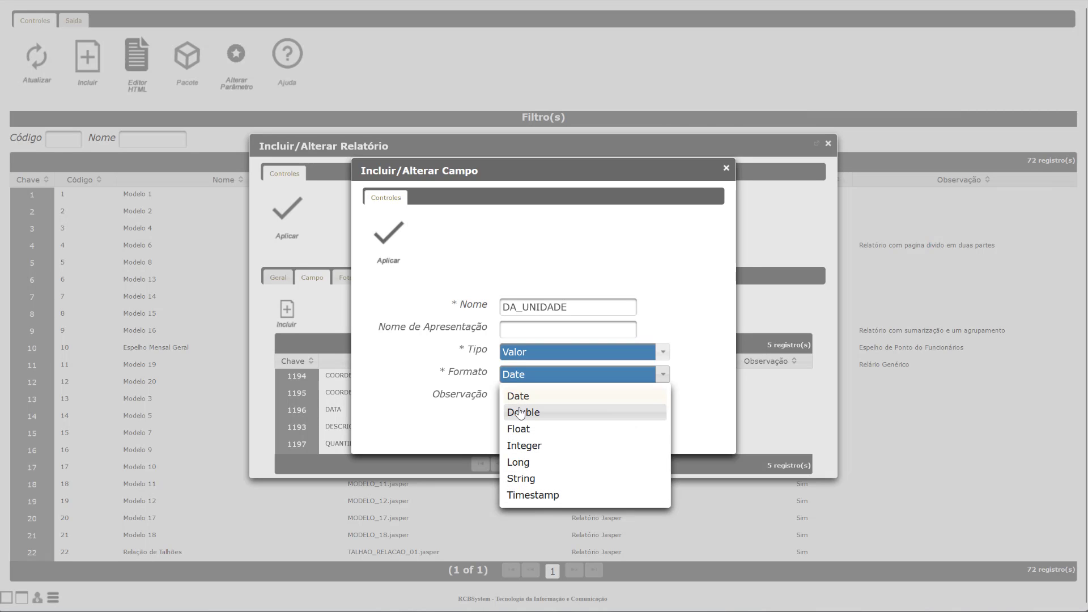
pyautogui.click(519, 479)
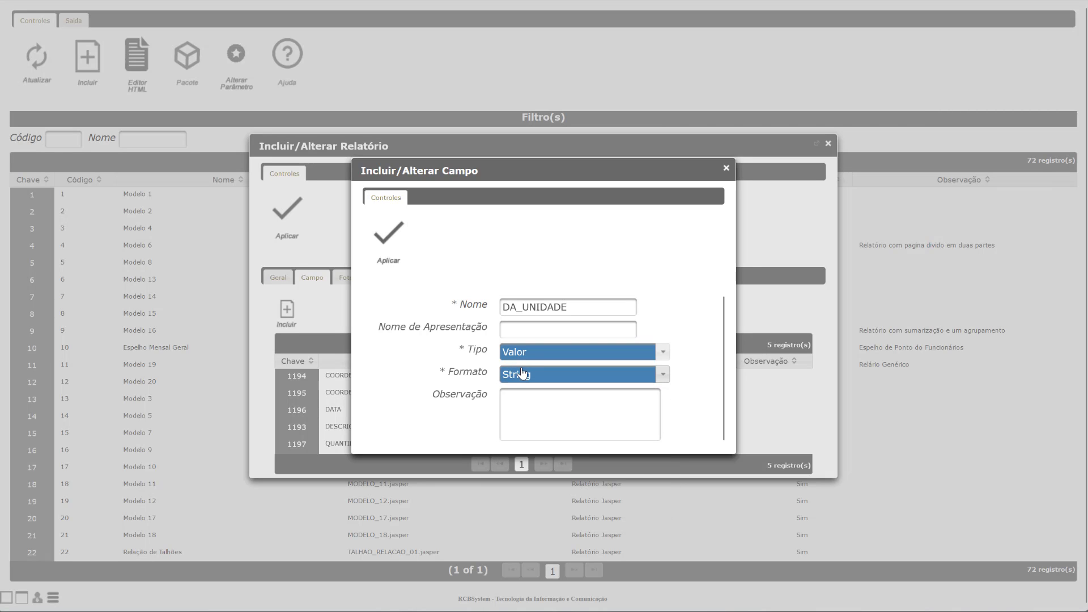
pyautogui.click(388, 238)
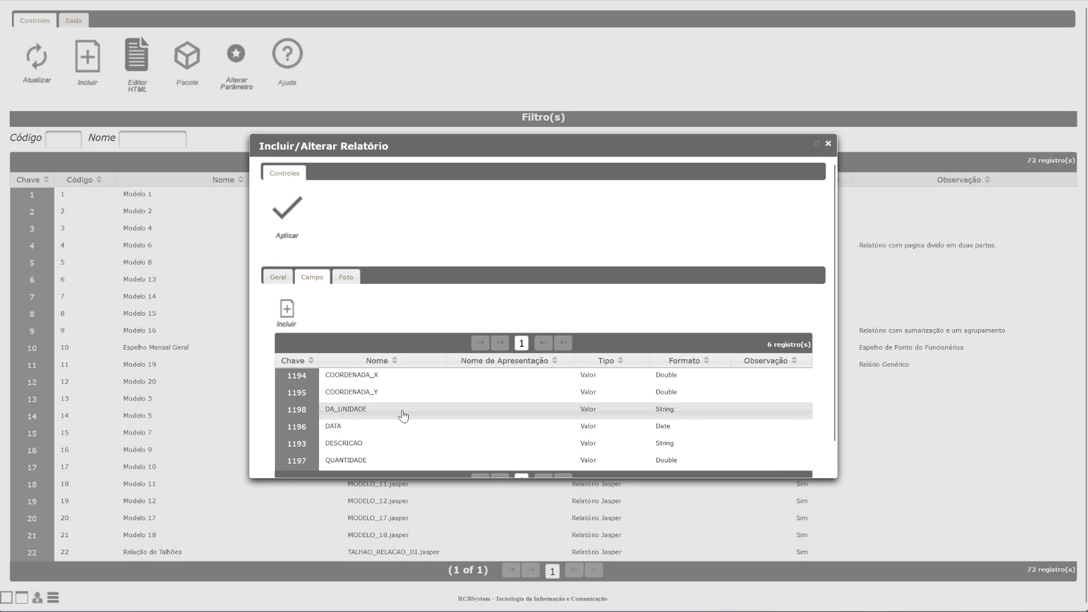
pyautogui.scroll(-1, 399, 411)
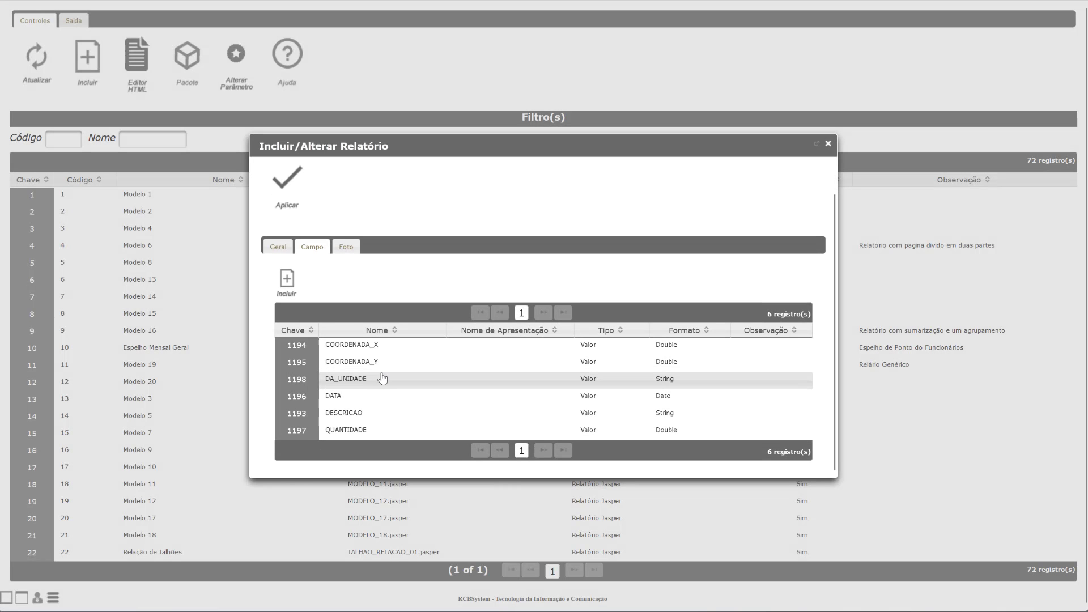
# Step: Check the Foto and Geral tabs, apply the report registration, and filter the report list by 'PLU'
pyautogui.click(350, 245)
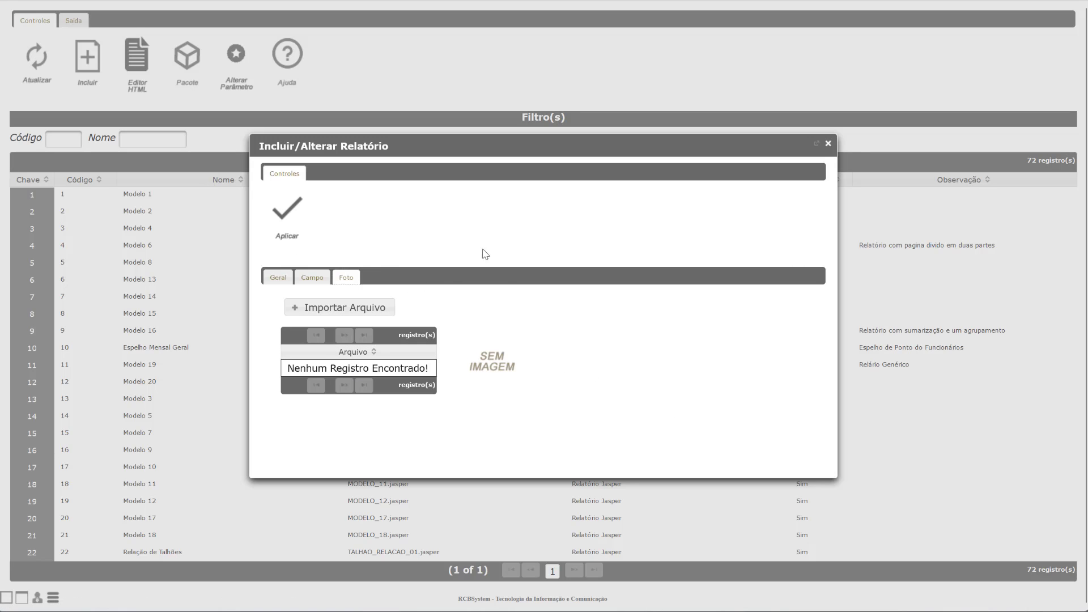
pyautogui.click(278, 278)
pyautogui.click(280, 232)
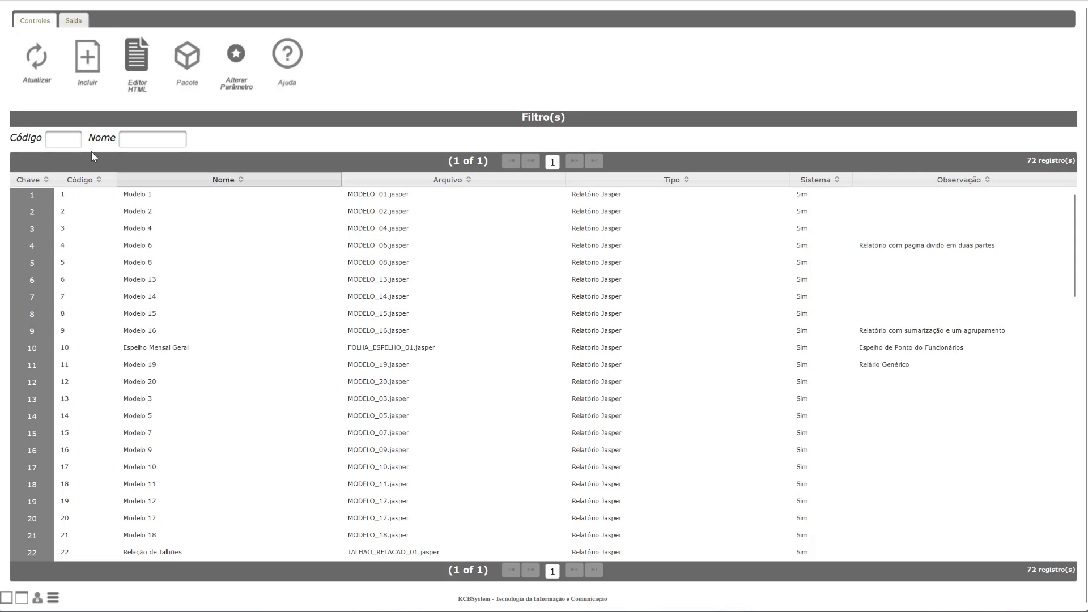
pyautogui.click(132, 142)
pyautogui.write('PL')
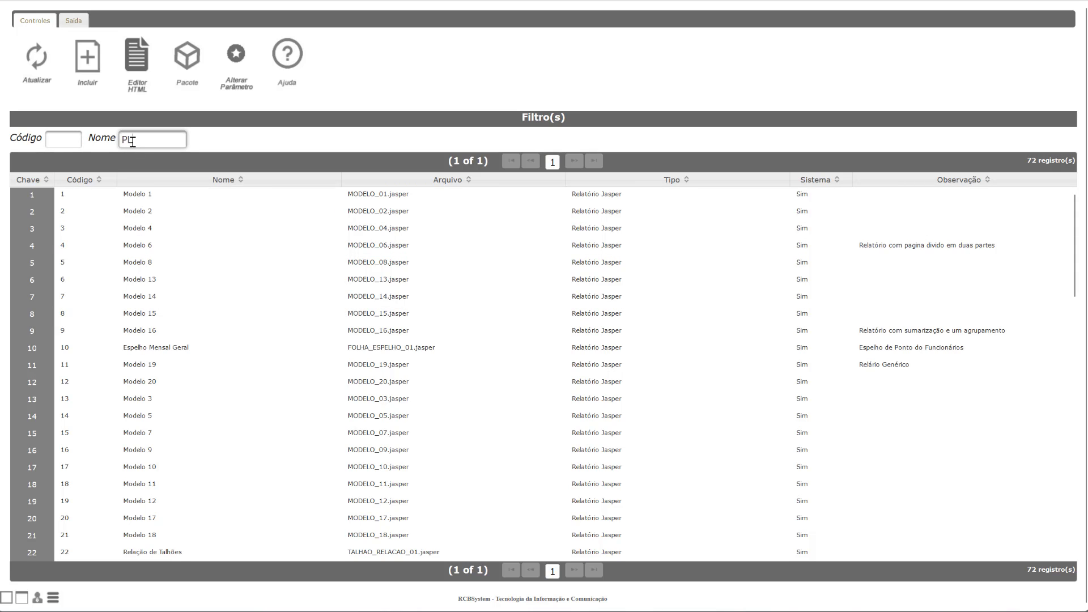
pyautogui.write('U')
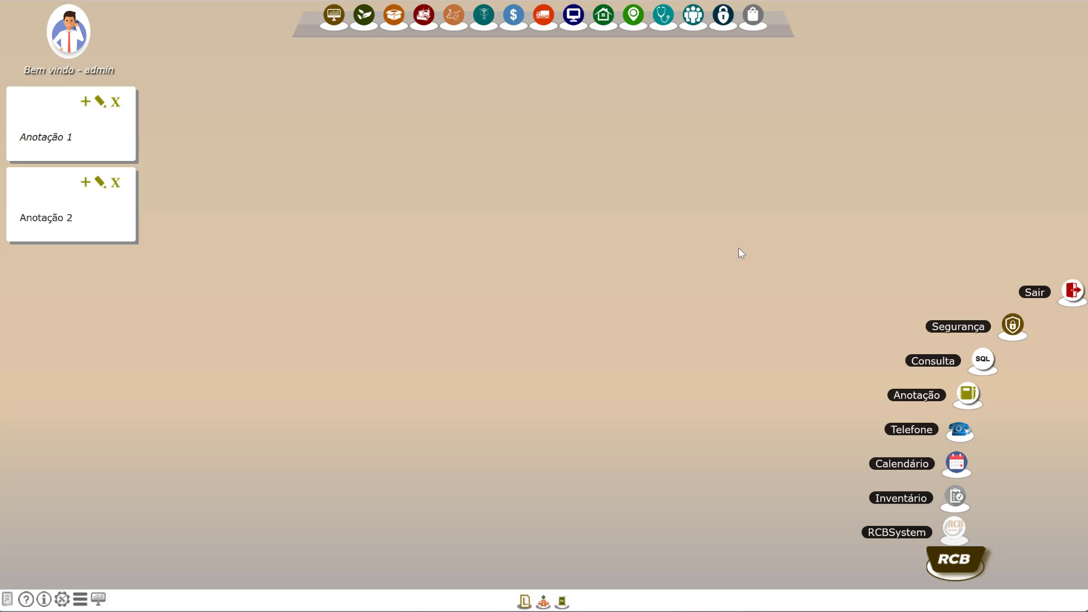
# Step: Create a new SQL query entry described as 'Pluviometro - Chuva Mês a Mês'
pyautogui.click(992, 359)
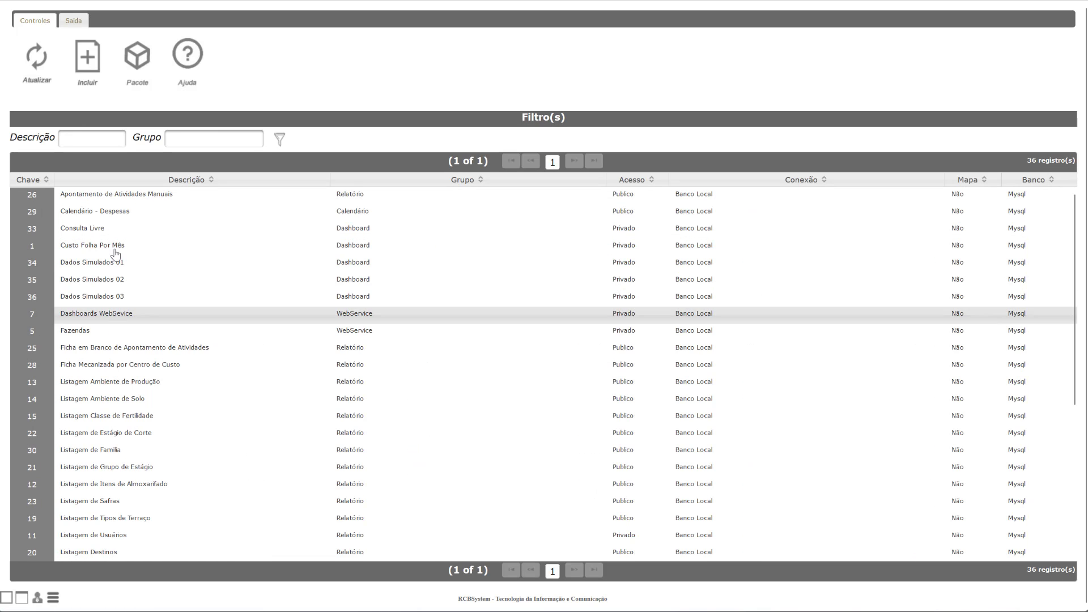
pyautogui.click(81, 79)
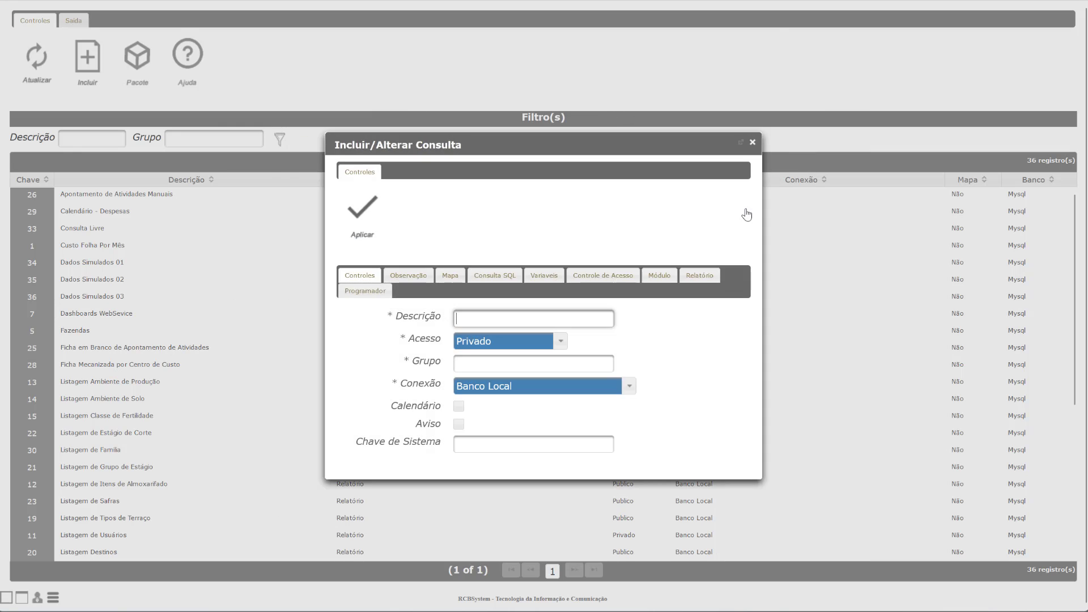
pyautogui.click(469, 322)
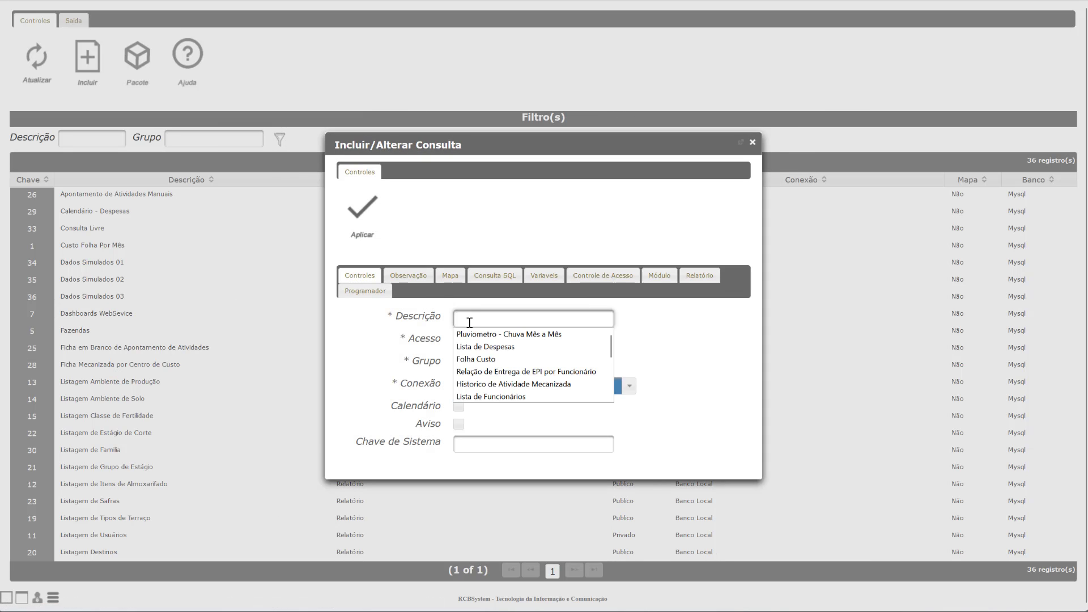
pyautogui.click(476, 334)
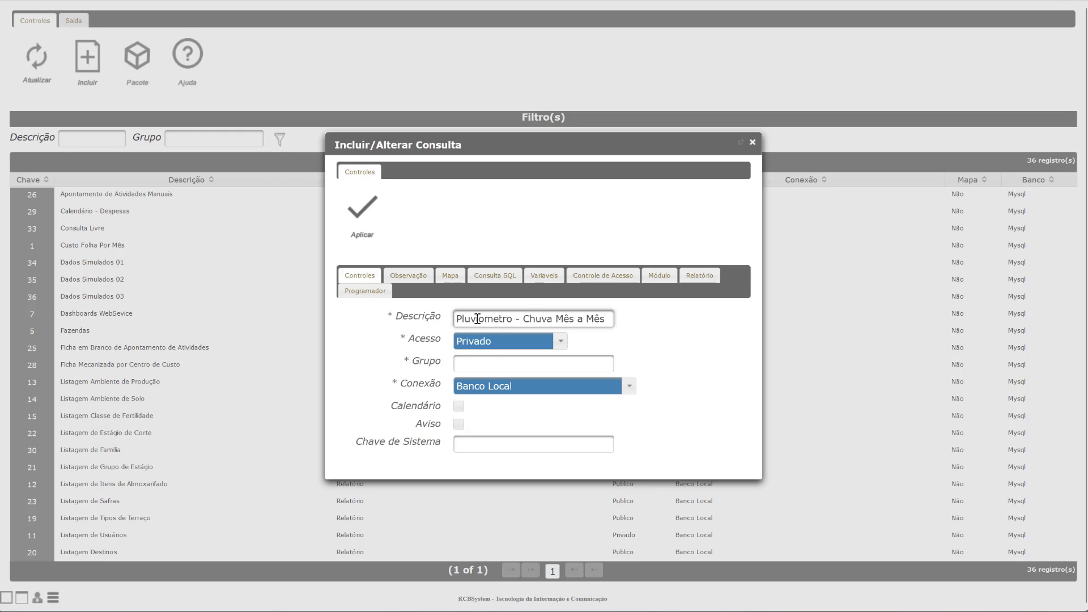
pyautogui.click(487, 356)
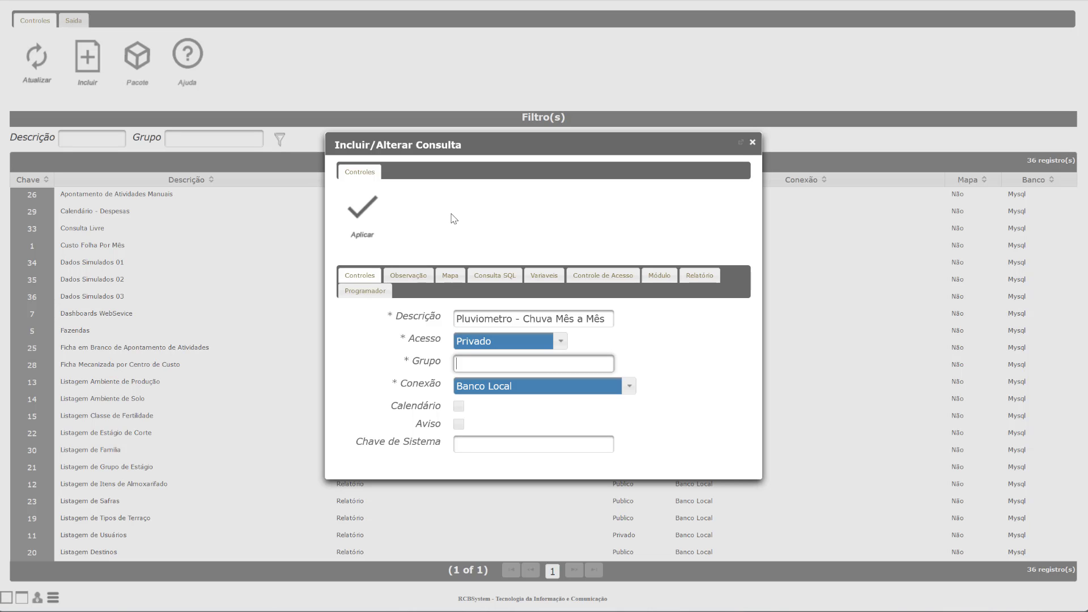
# Step: Set the query's group to Relatório Programado and leave the connection as Banco Local
pyautogui.write('R')
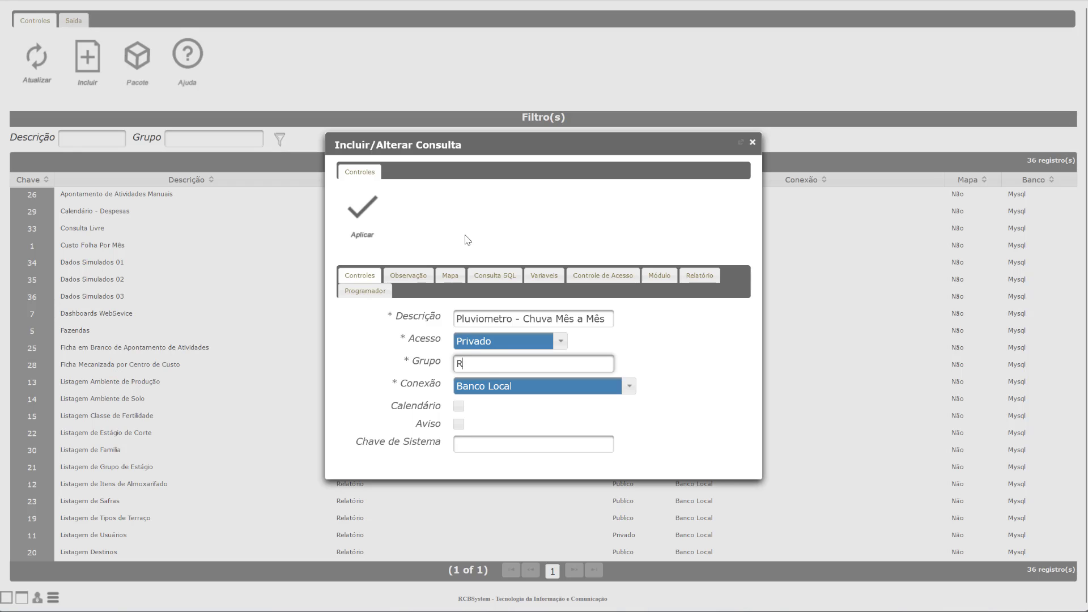
pyautogui.click(476, 393)
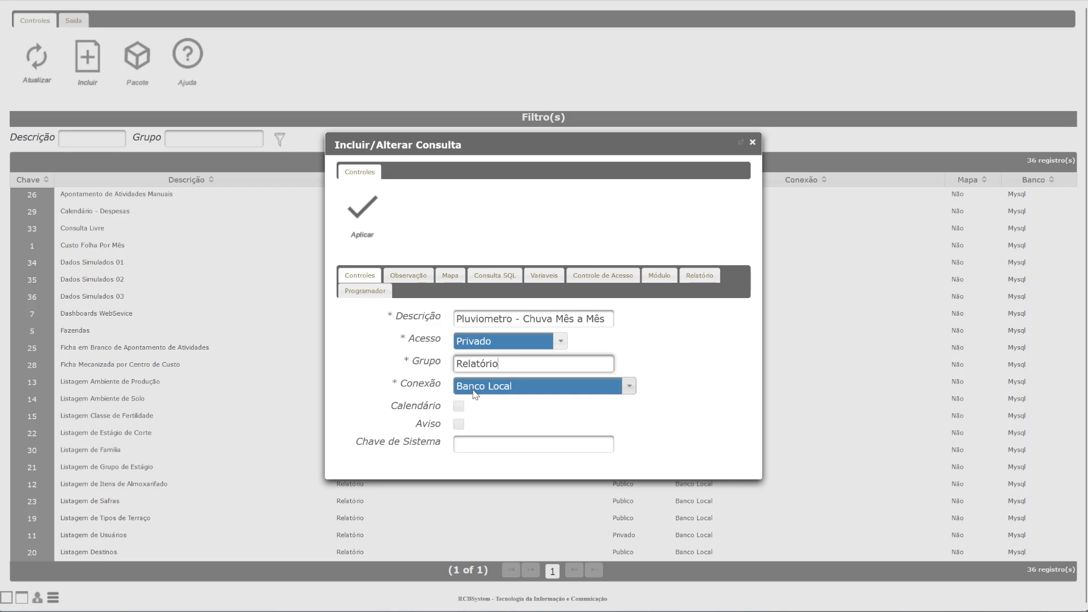
pyautogui.click(519, 362)
pyautogui.click(492, 380)
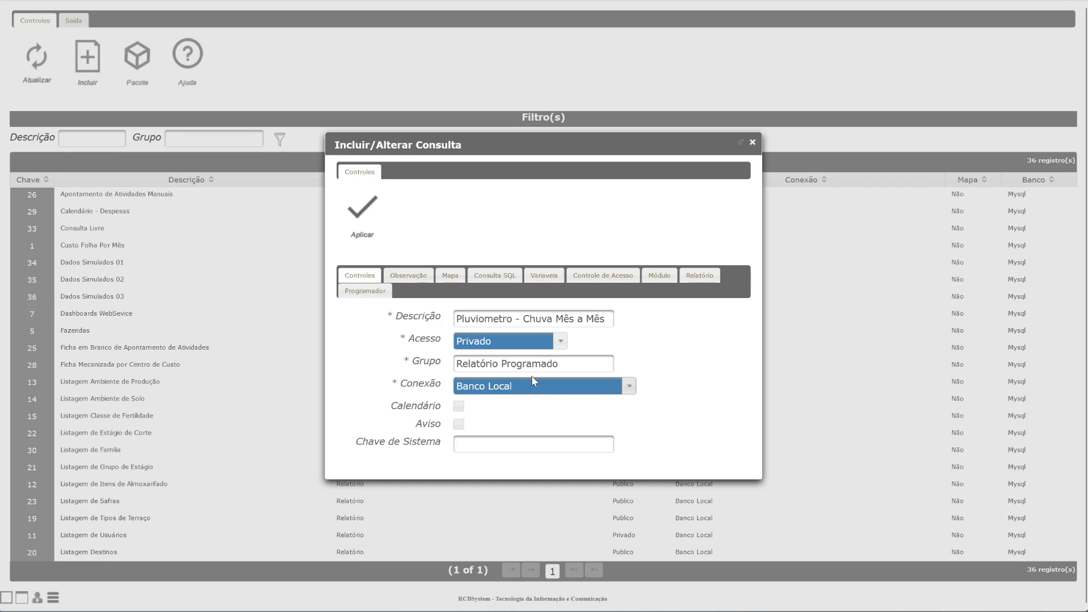
pyautogui.click(473, 393)
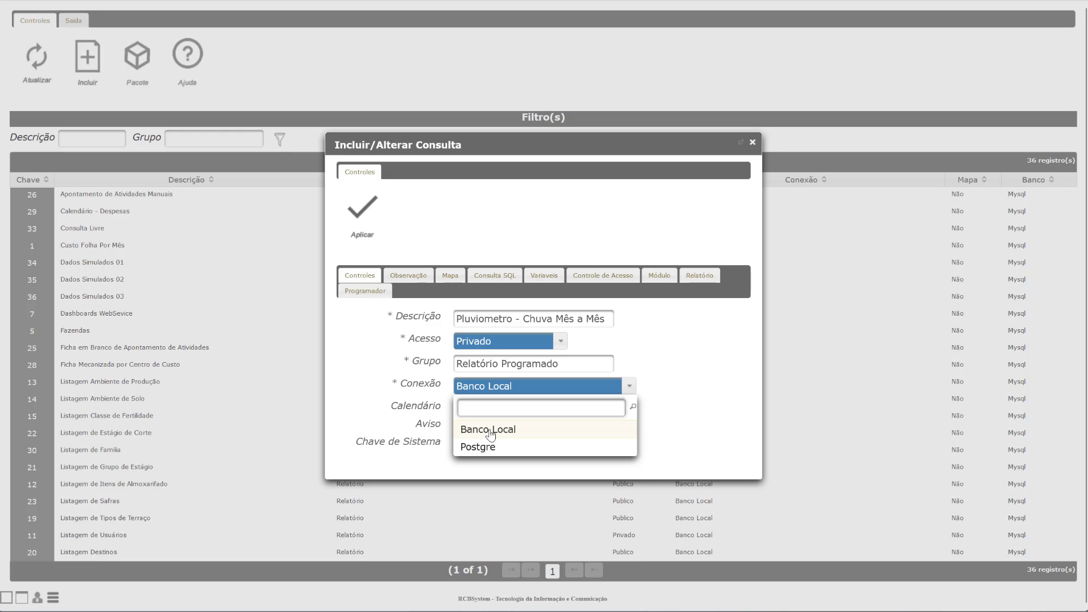
pyautogui.click(684, 352)
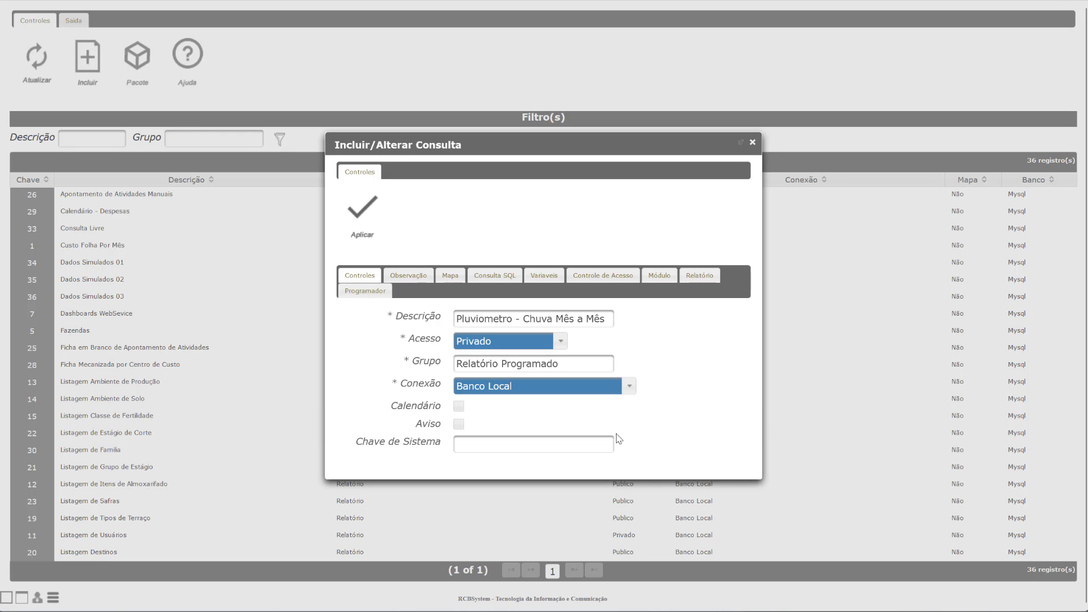
# Step: Check the Observação and Mapa tabs, place the cursor in the empty SQL area, then go to Jaspersoft Studio
pyautogui.click(416, 281)
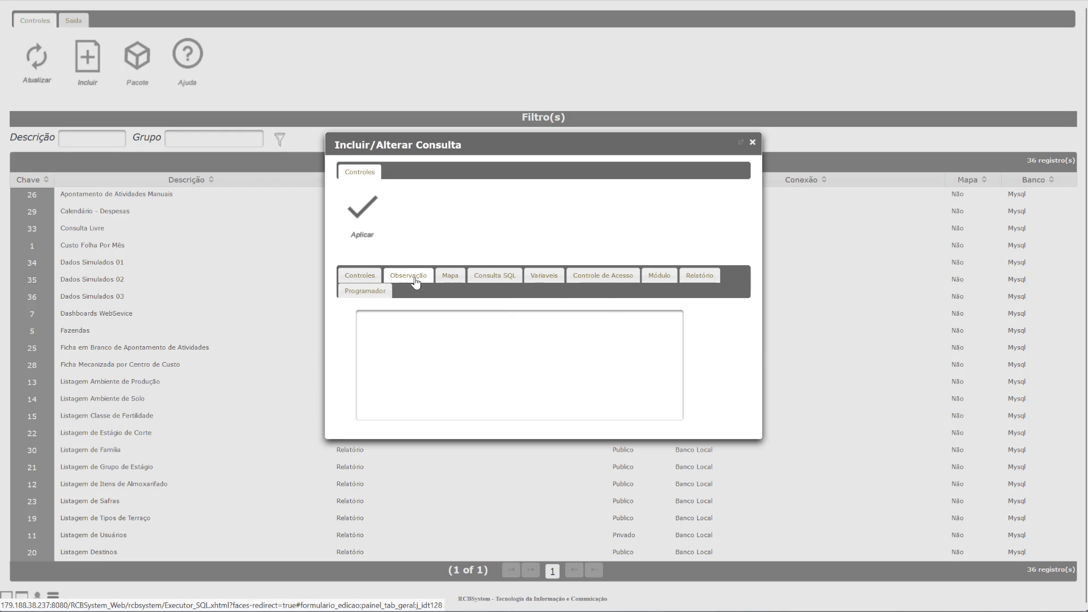
pyautogui.click(456, 276)
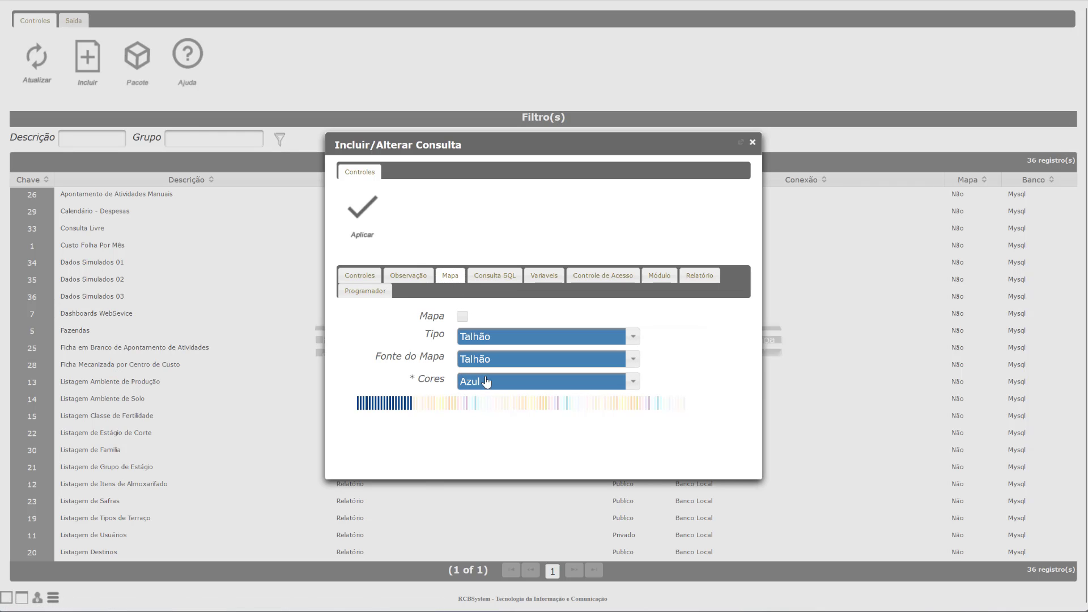
pyautogui.click(496, 284)
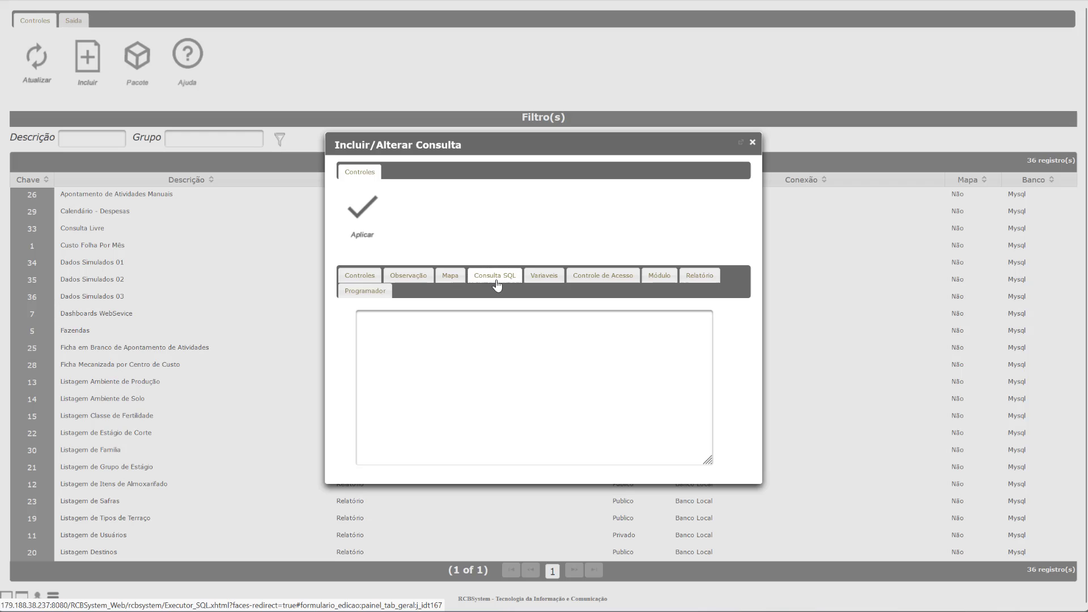
pyautogui.click(497, 353)
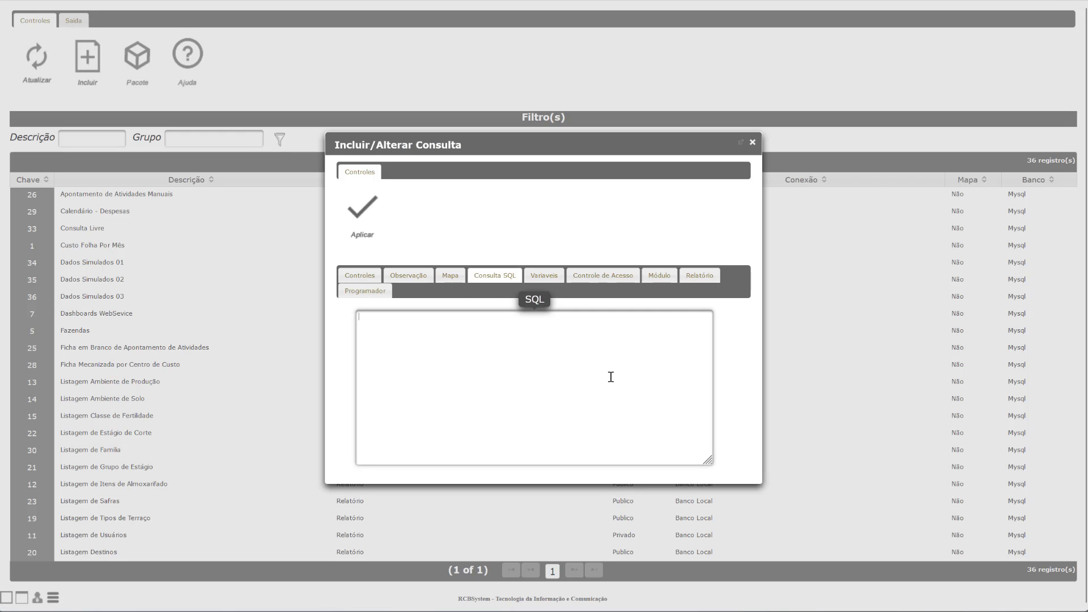
pyautogui.hotkey('alt', 'Tab')
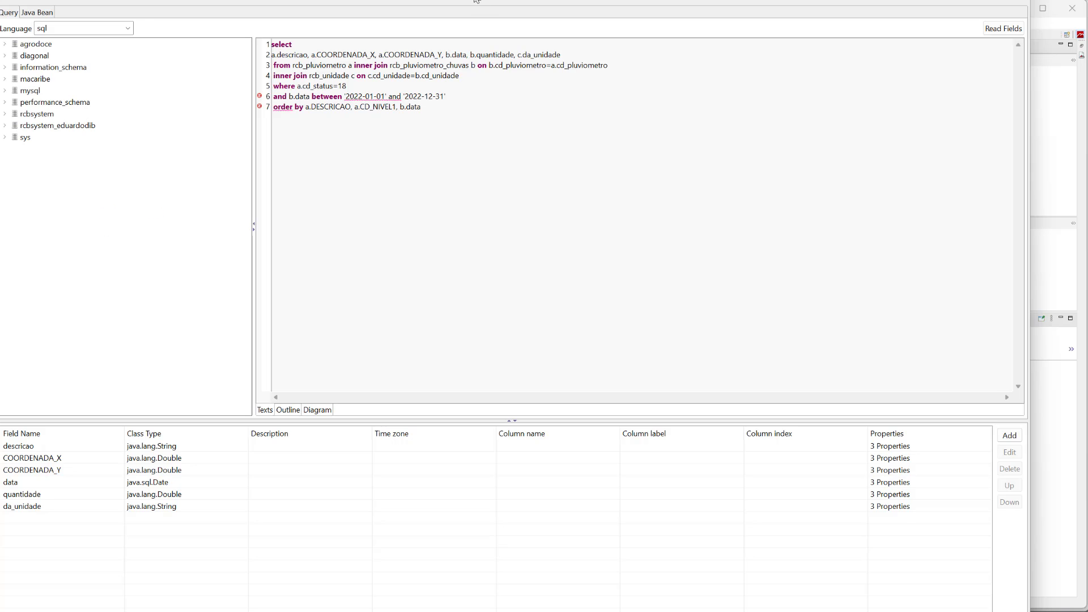
# Step: Copy the report's full SQL query and close the Dataset and Query dialog without saving
pyautogui.moveTo(455, 110); pyautogui.dragTo(272, 72)
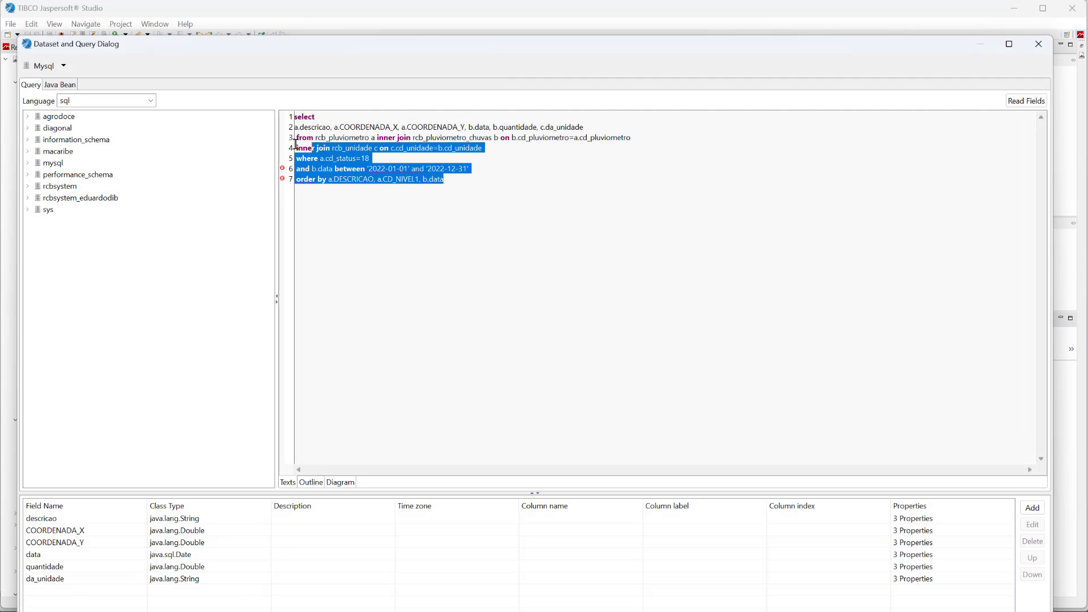
pyautogui.moveTo(295, 145); pyautogui.dragTo(272, 118)
pyautogui.hotkey('ctrl', 'c')
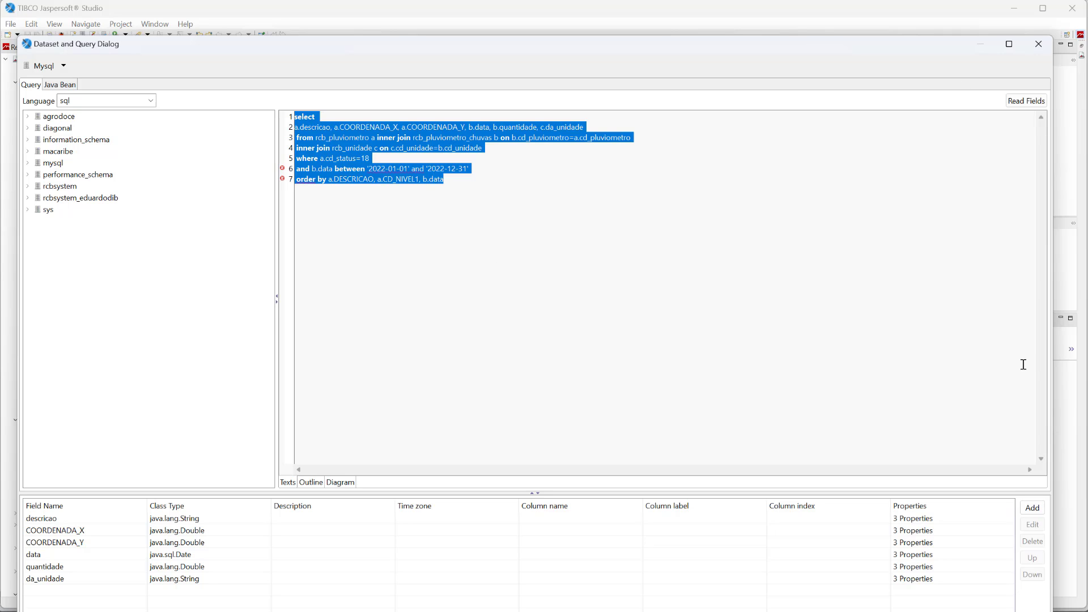
pyautogui.click(1038, 44)
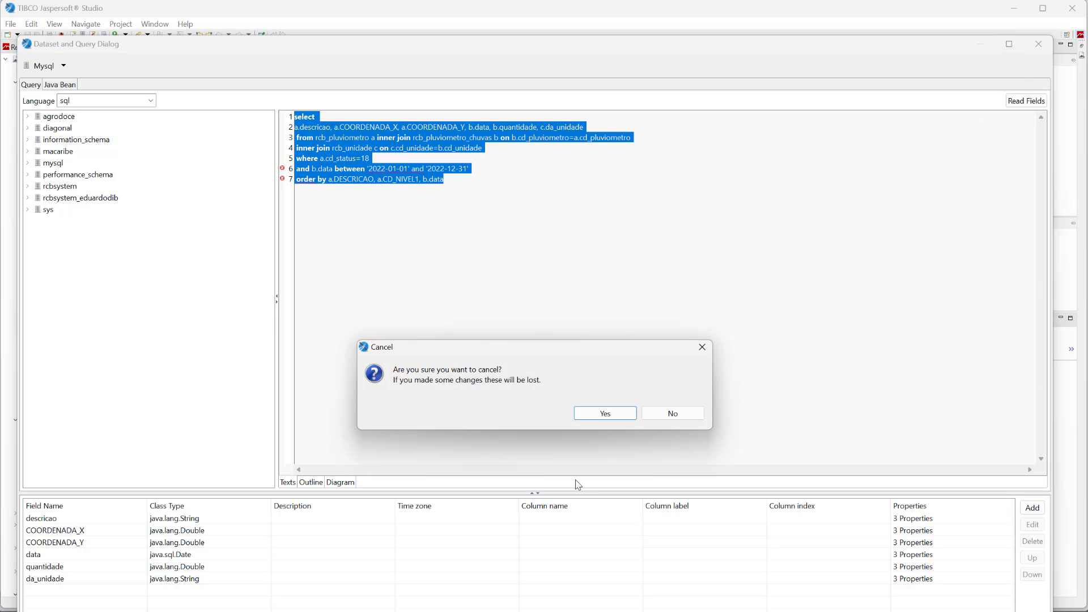
pyautogui.click(602, 414)
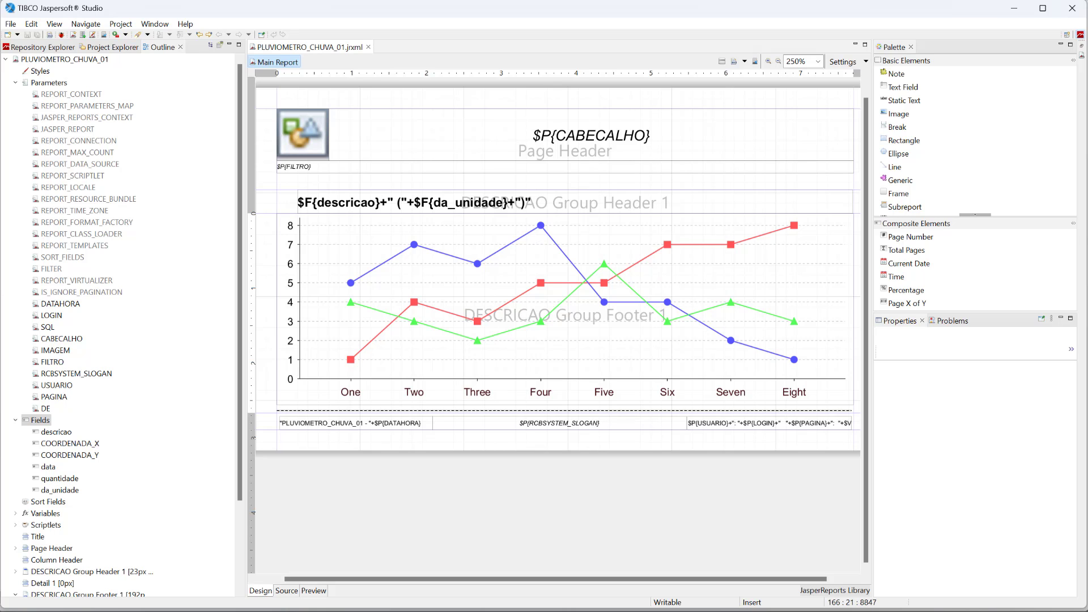
pyautogui.hotkey('alt', 'Tab')
# Step: Paste the rainfall SQL into the query, then confirm the Variaveis and Controle de Acesso lists are empty
pyautogui.click(514, 391)
pyautogui.hotkey('ctrl', 'v')
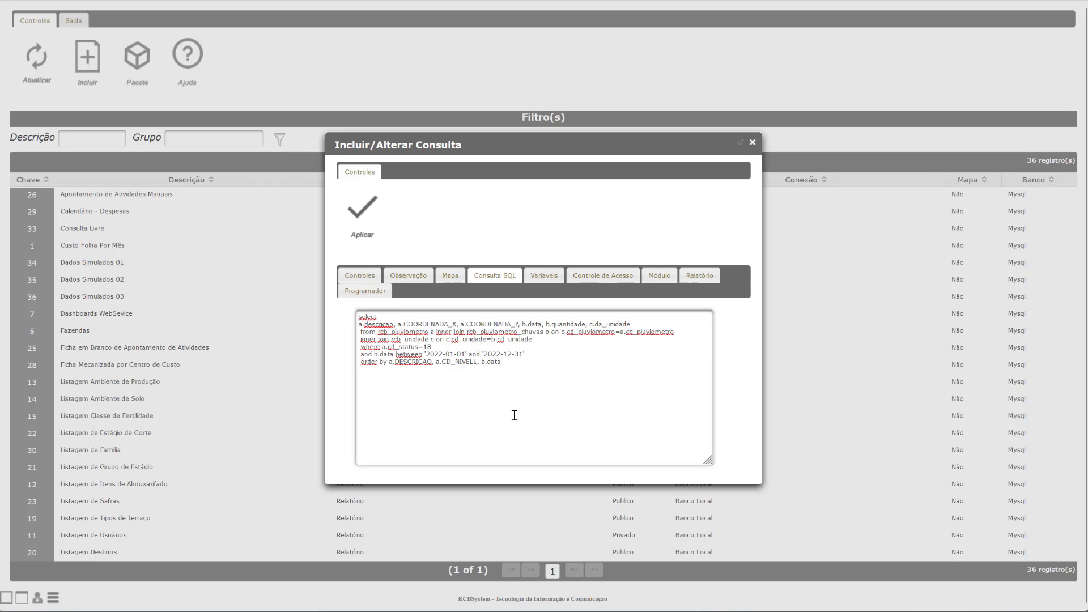
pyautogui.click(544, 277)
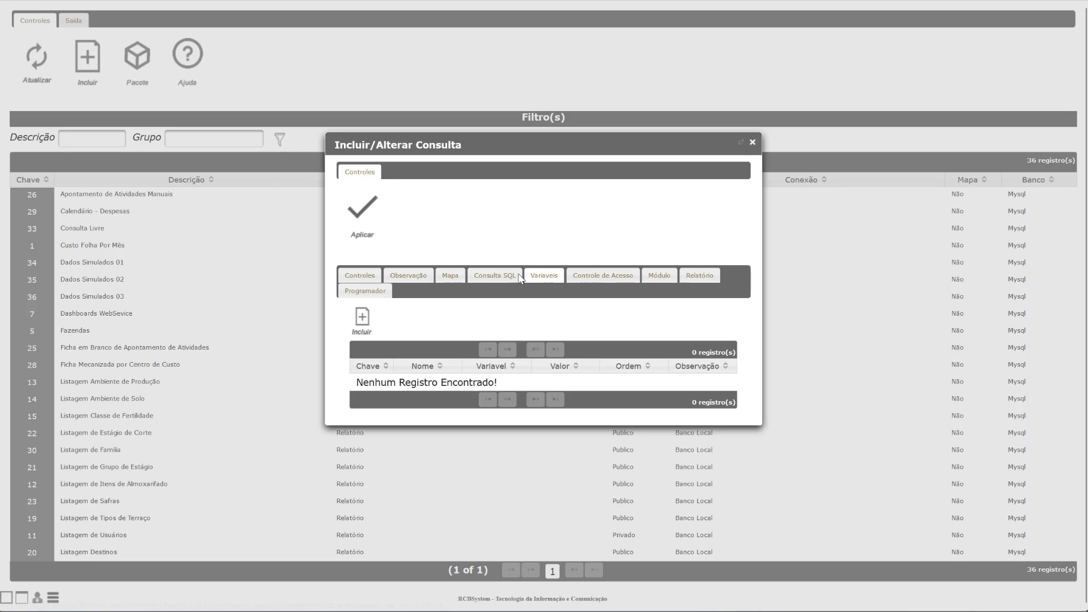
pyautogui.click(503, 277)
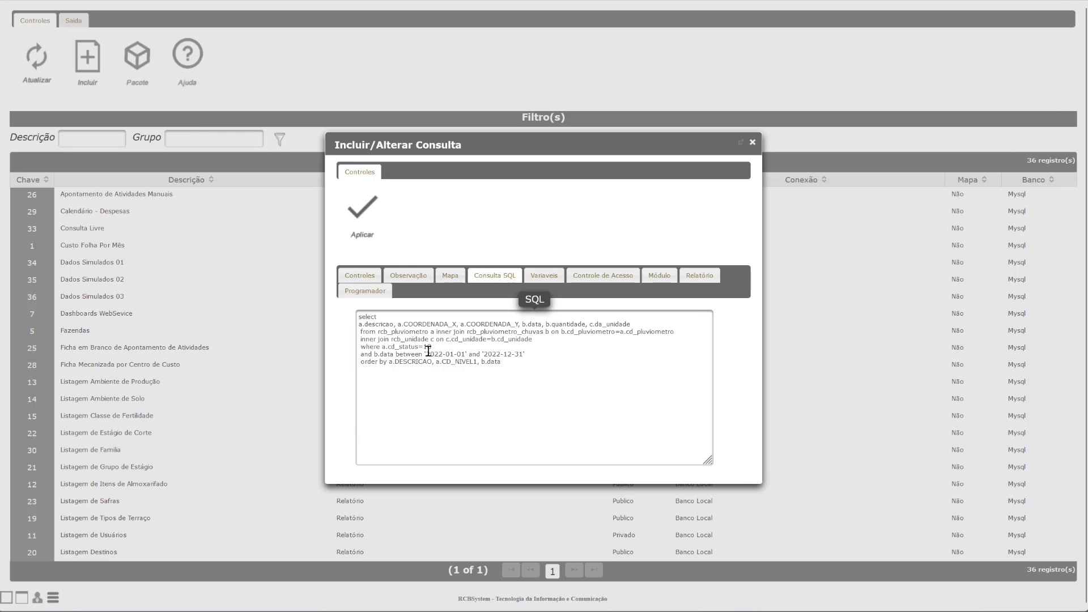
pyautogui.moveTo(426, 354); pyautogui.dragTo(526, 354)
pyautogui.click(525, 354)
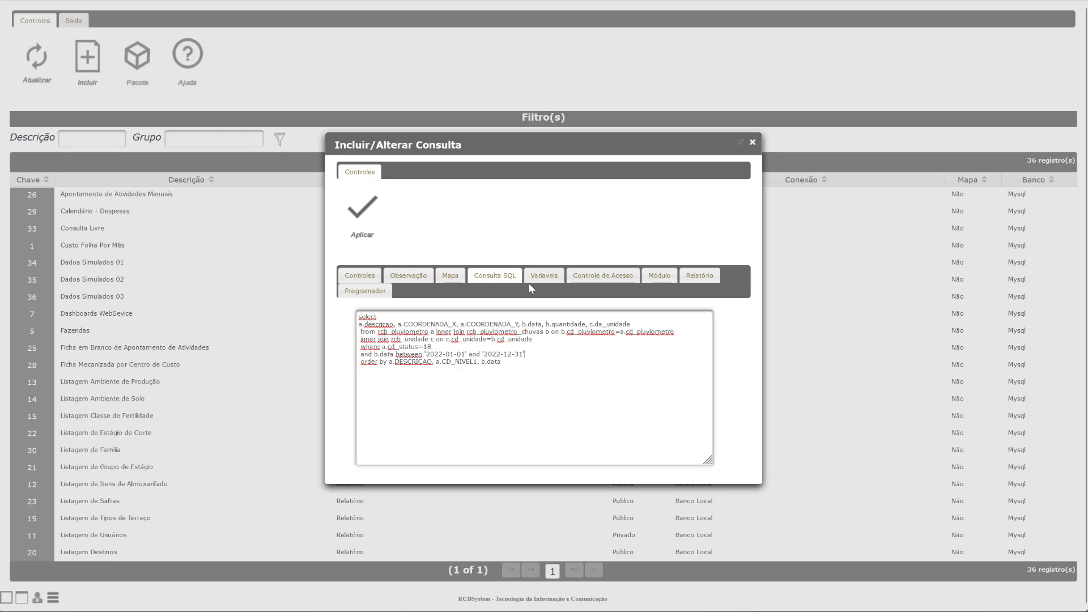
pyautogui.click(542, 275)
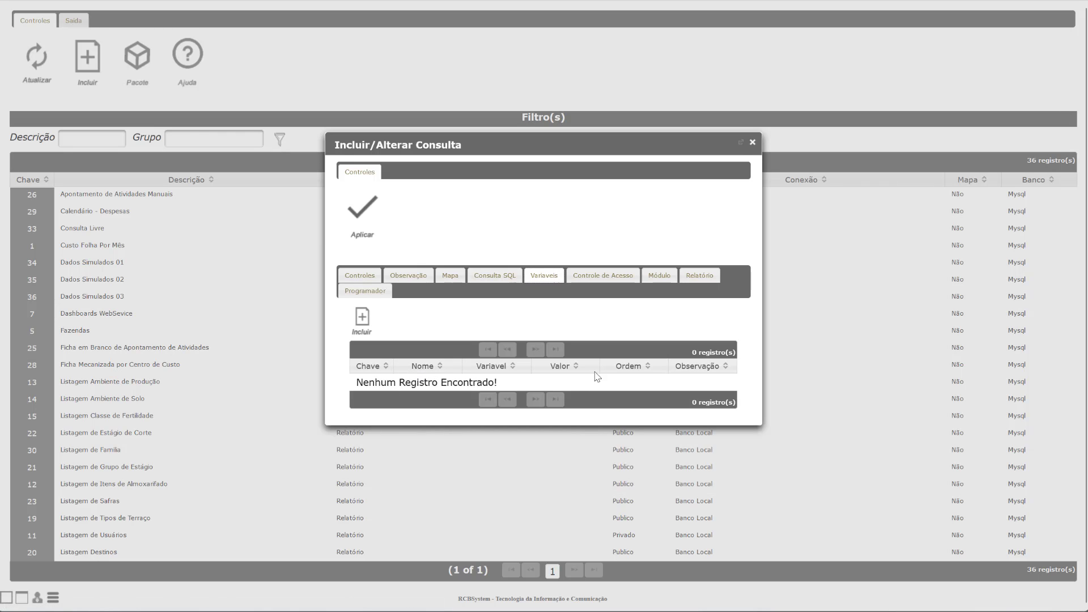
pyautogui.click(607, 274)
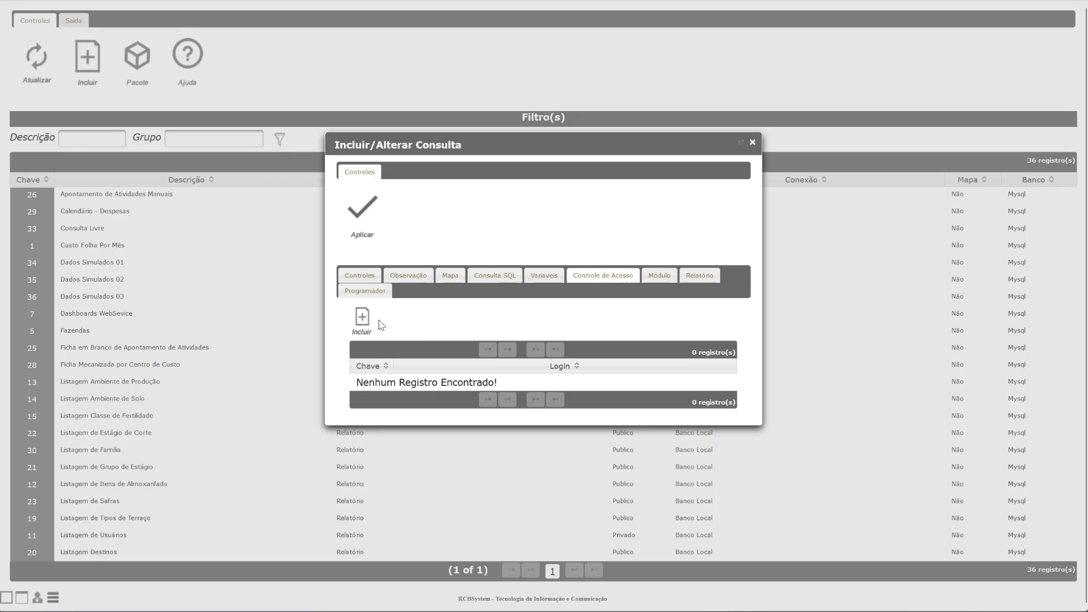
# Step: Grant the admin user access to the query
pyautogui.click(366, 320)
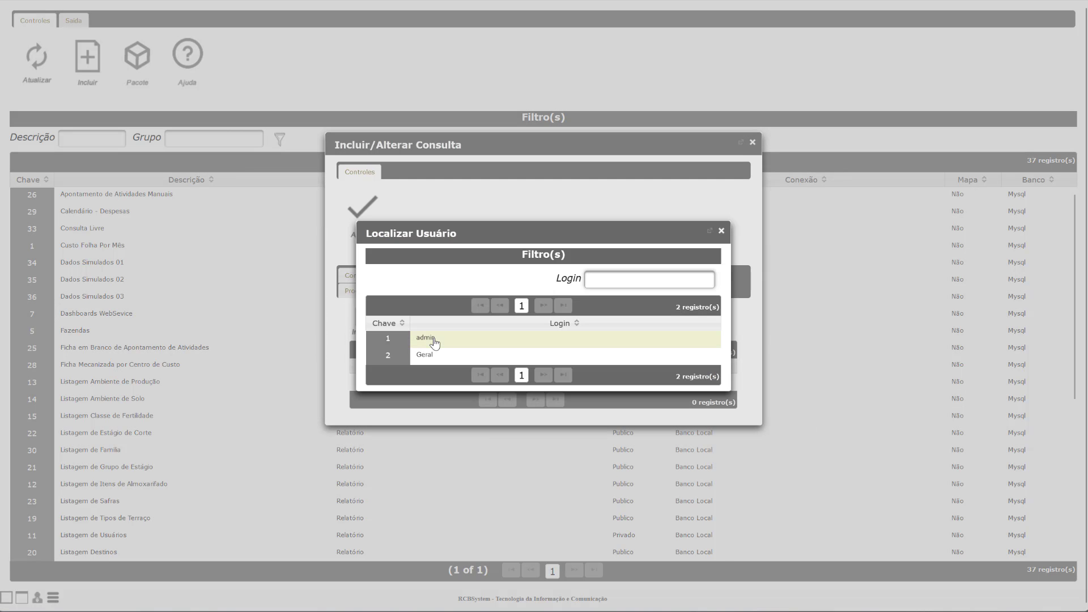
pyautogui.rightClick(434, 343)
pyautogui.click(450, 351)
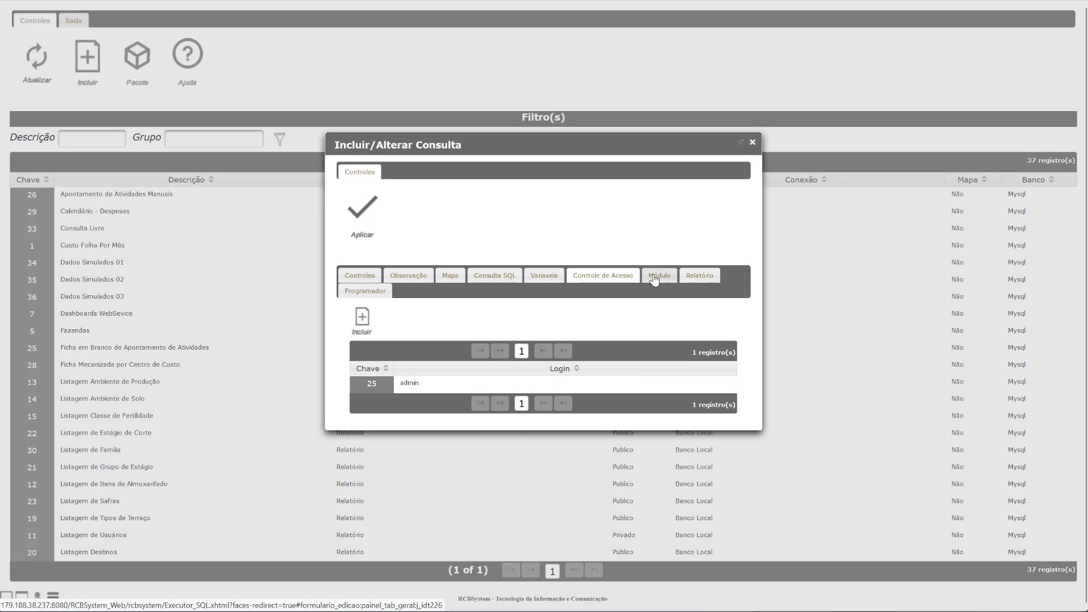
# Step: Link the query to the Fxml_Chuva_Apontamento module and bring up its report list
pyautogui.click(655, 278)
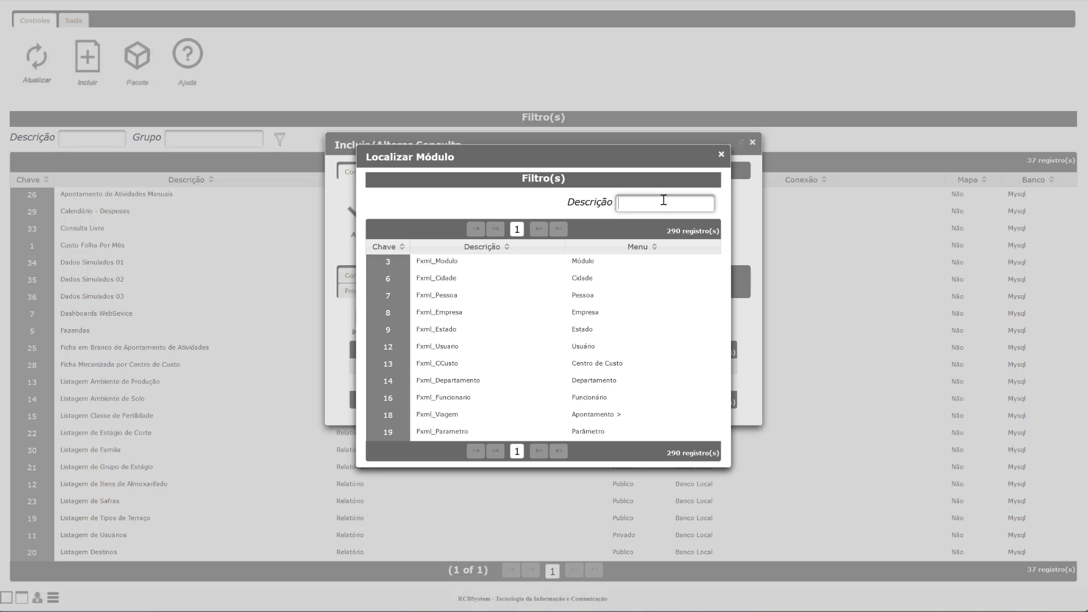
pyautogui.write('CHUVA')
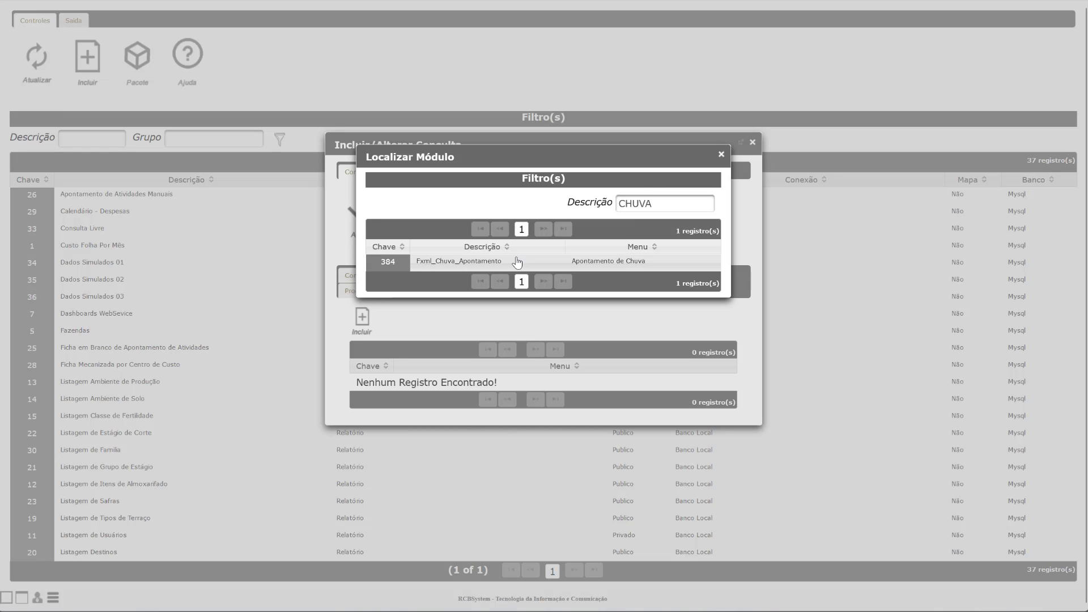
pyautogui.rightClick(517, 261)
pyautogui.click(554, 270)
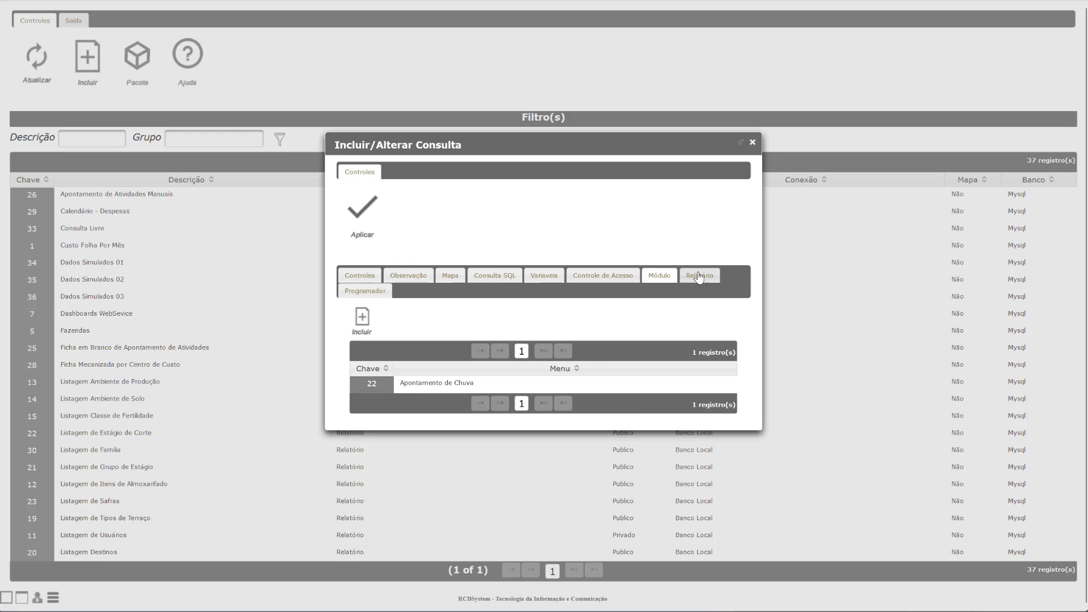
pyautogui.click(699, 276)
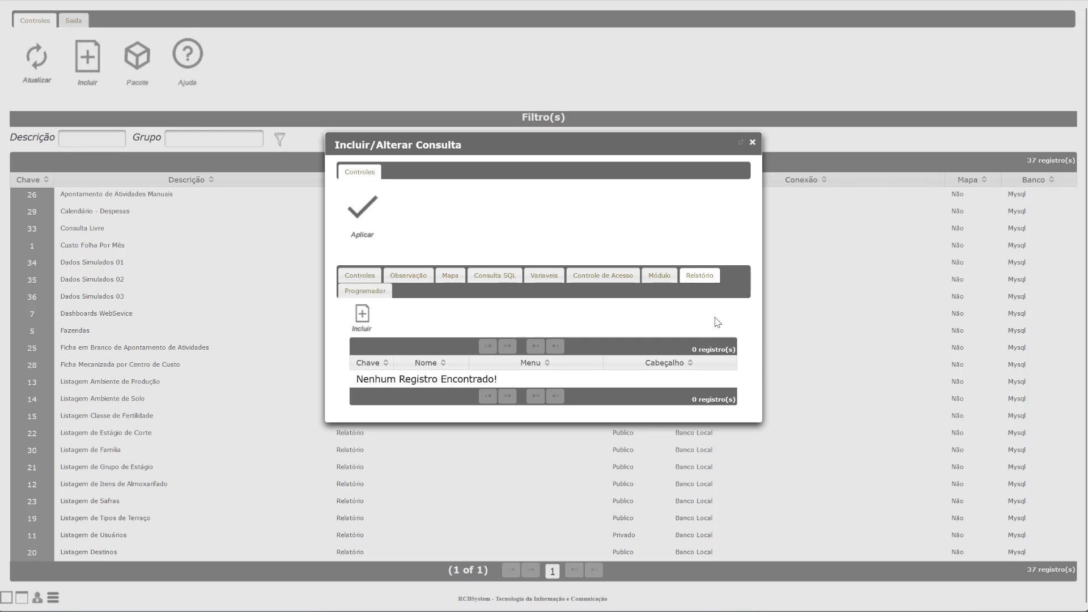
# Step: Add a new report with the menu Gráfico de Chuva Mês a Mês
pyautogui.click(365, 324)
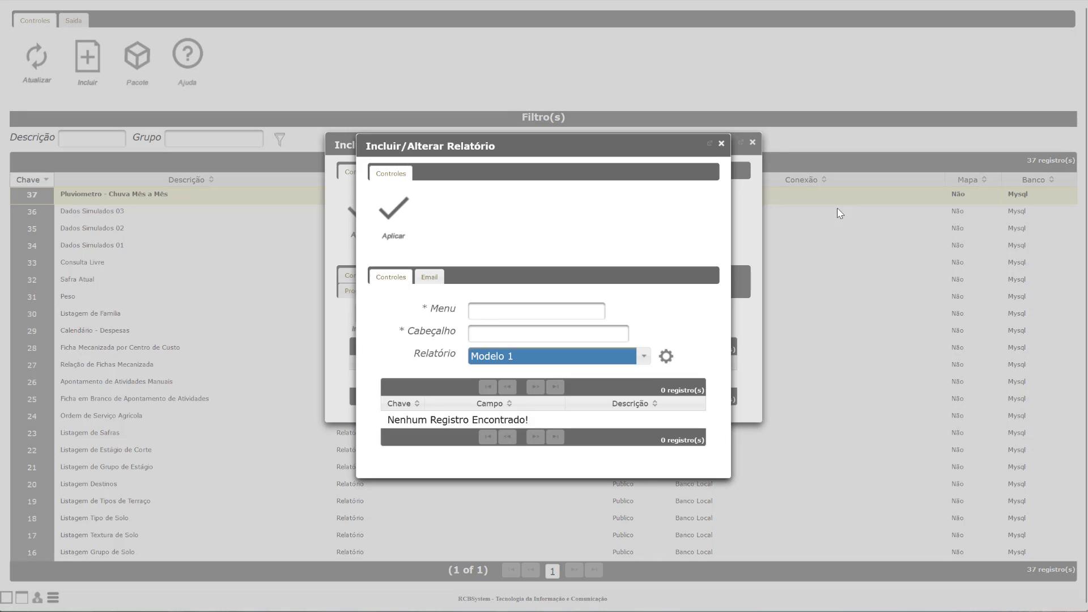
pyautogui.click(491, 310)
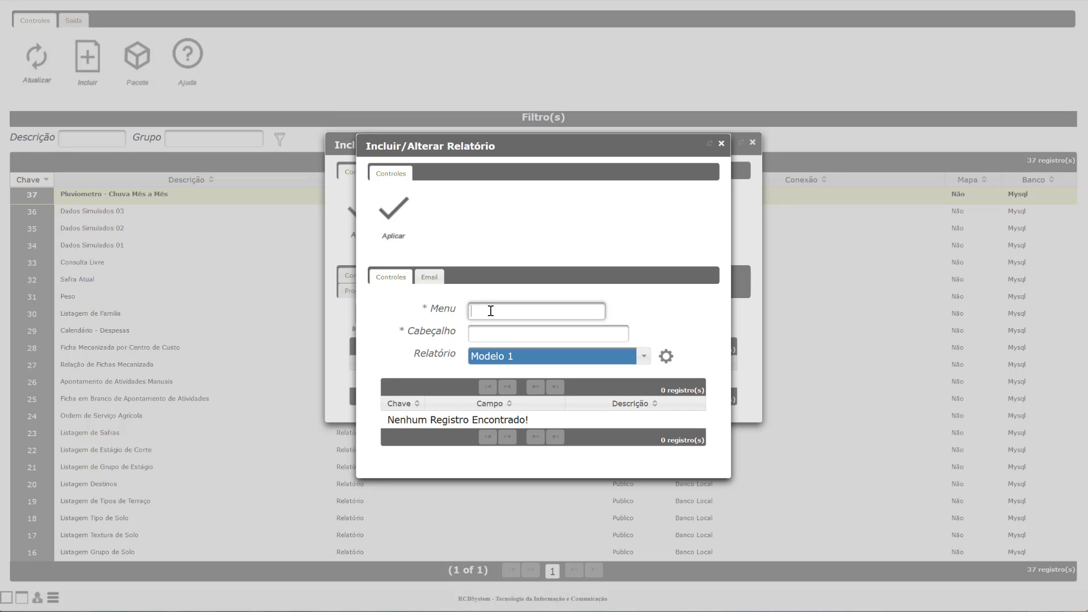
pyautogui.write('G')
pyautogui.press('Down')
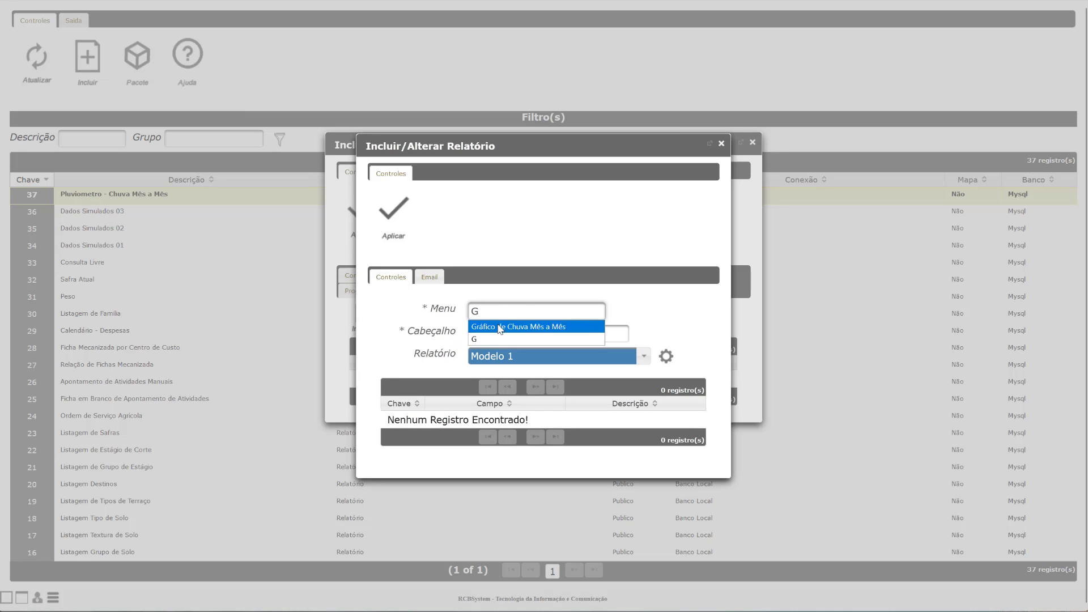
pyautogui.press('Return')
# Step: Fill in the matching report header and choose the Pluviometro - Chuvas layout
pyautogui.click(549, 334)
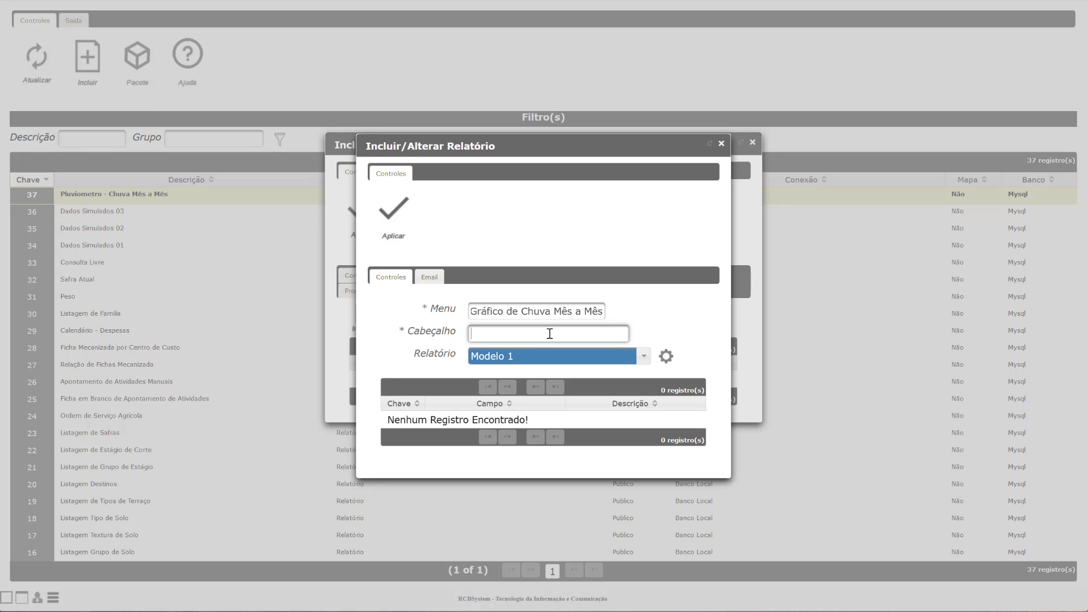
pyautogui.write('R')
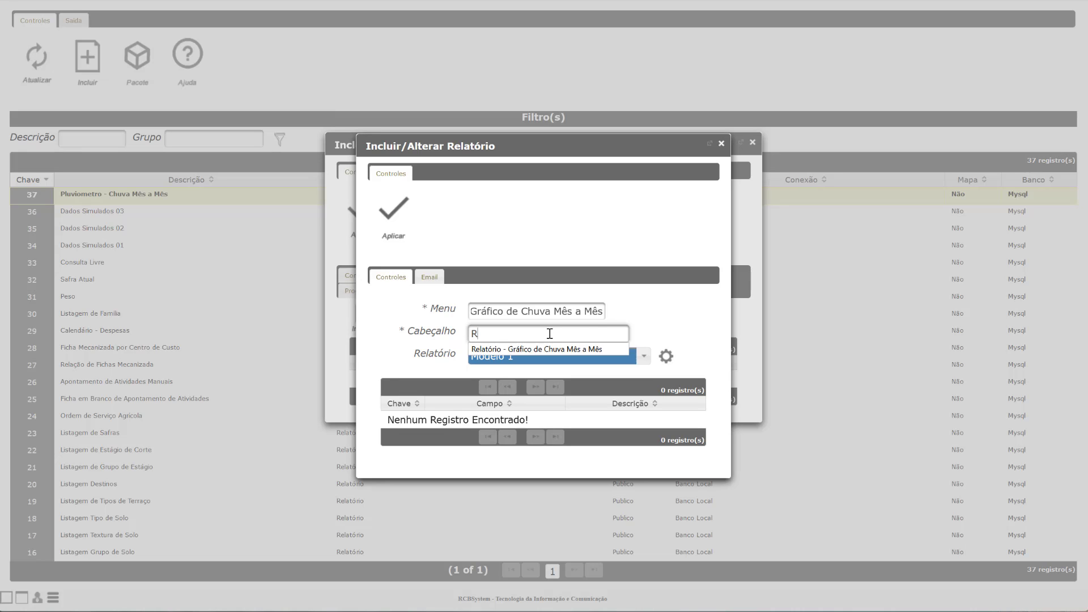
pyautogui.click(585, 348)
pyautogui.click(538, 357)
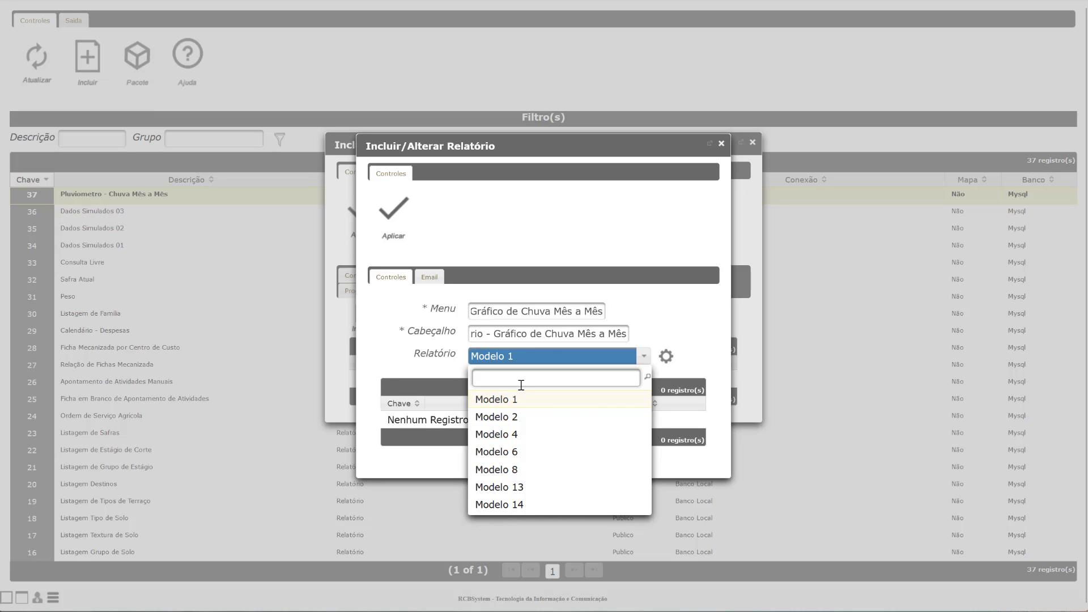
pyautogui.write('pl')
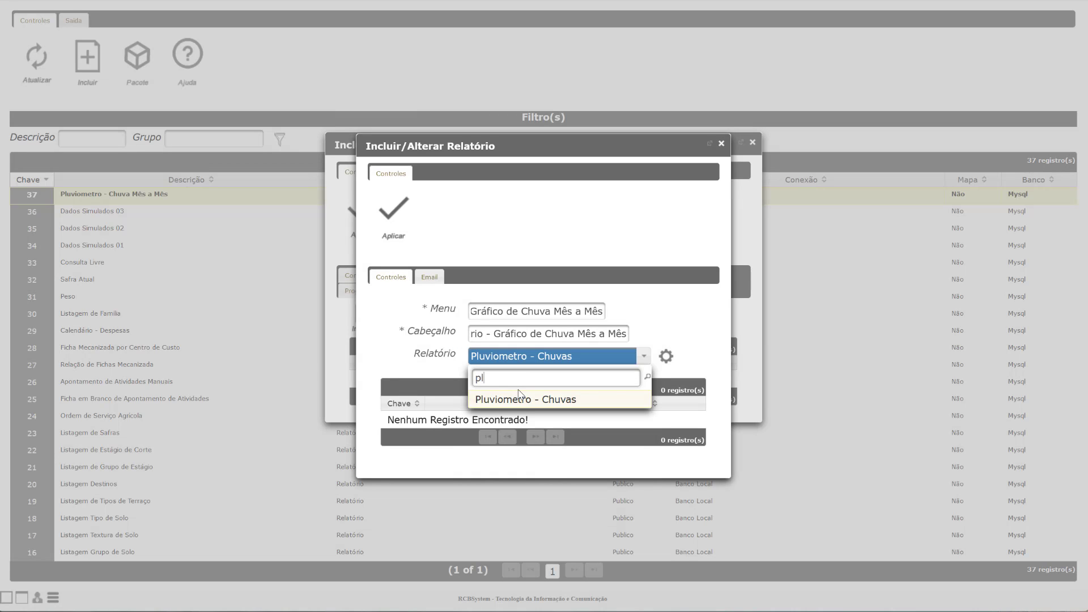
pyautogui.click(518, 400)
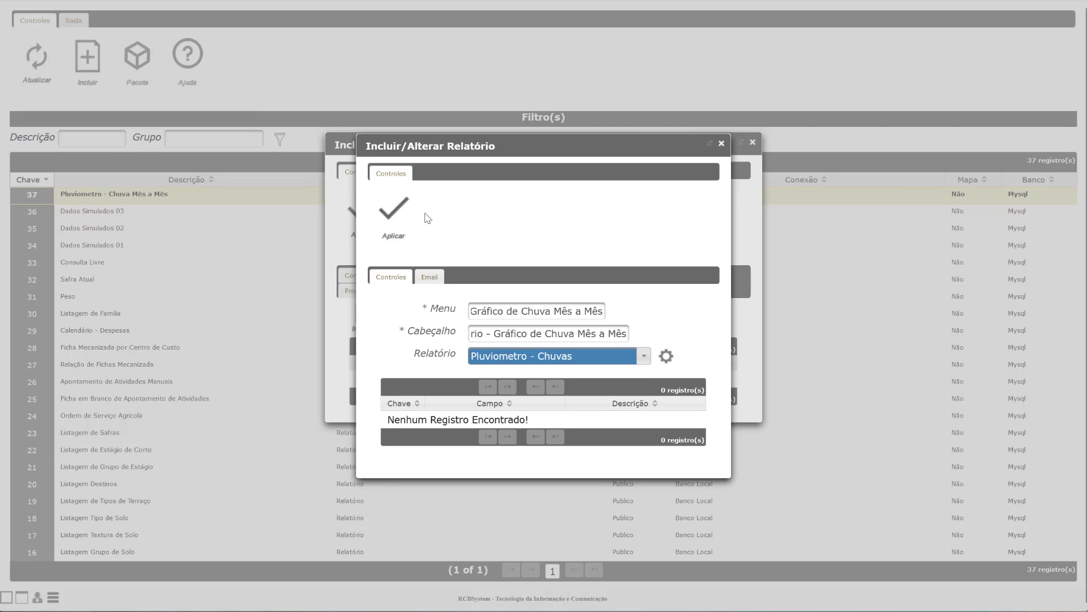
pyautogui.click(433, 285)
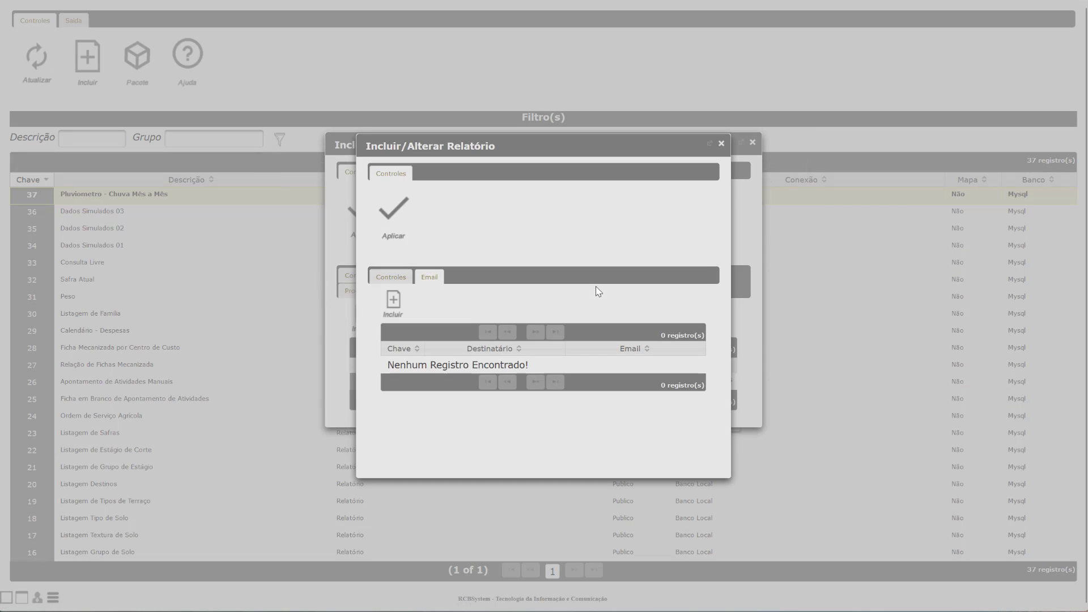
# Step: Add RCBSystem as e-mail recipient with its suggested address, then save the report
pyautogui.click(550, 337)
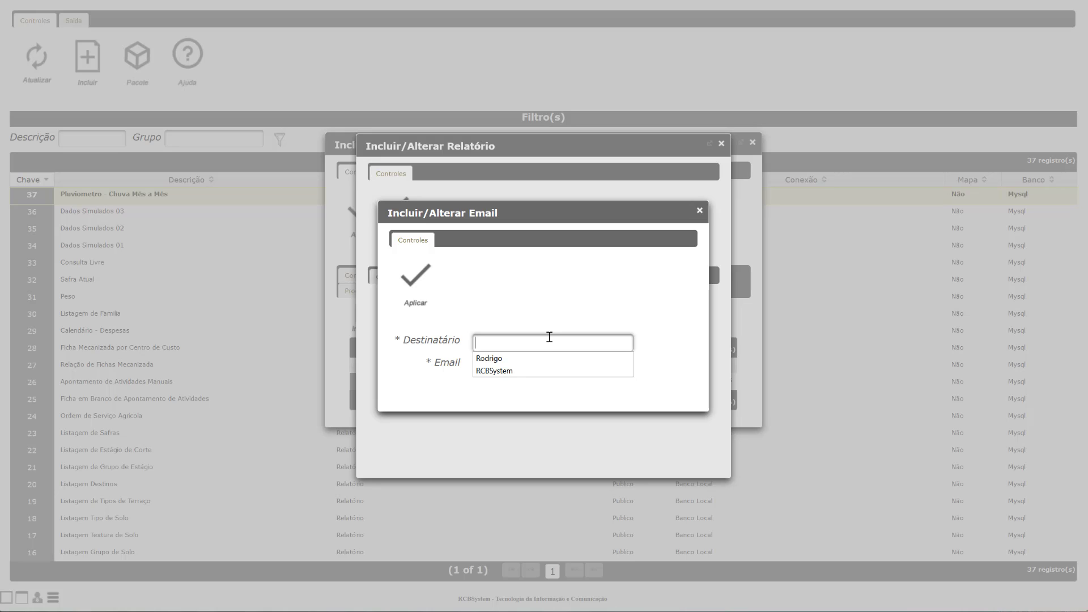
pyautogui.click(494, 371)
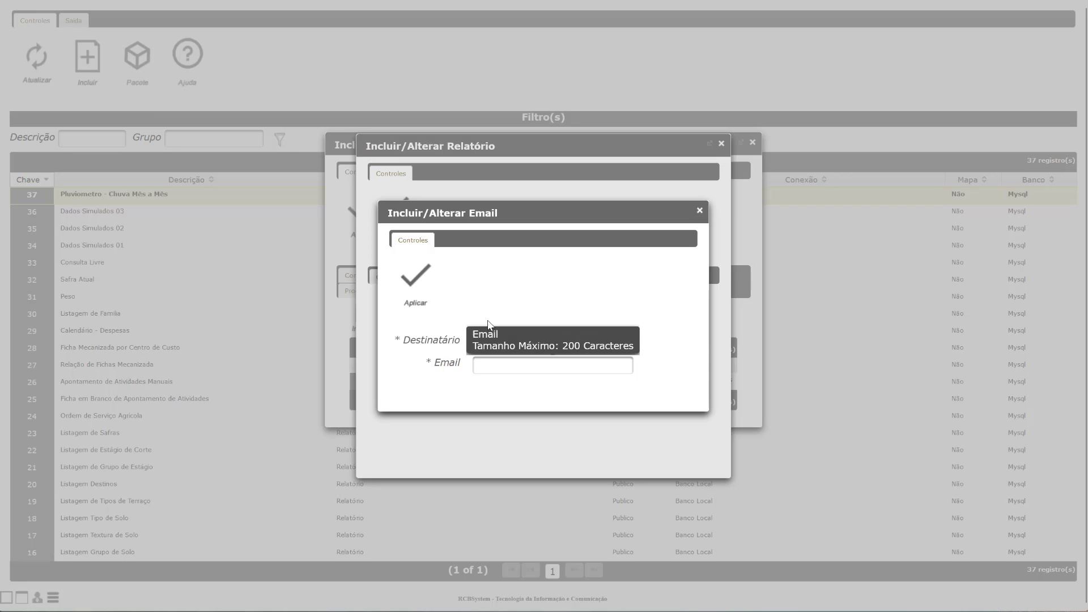
pyautogui.click(553, 367)
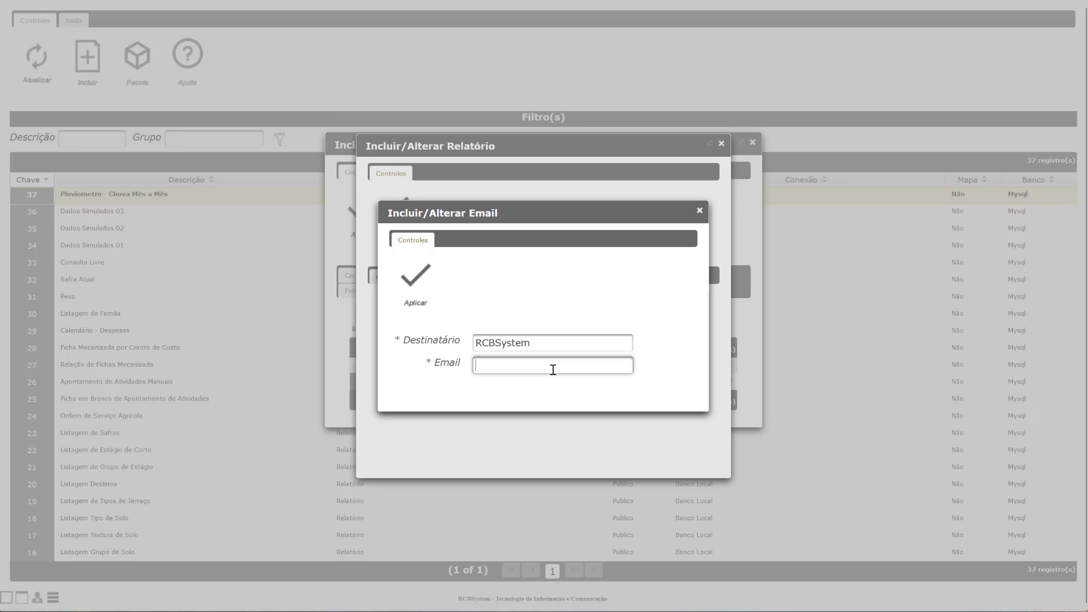
pyautogui.write('rrcb')
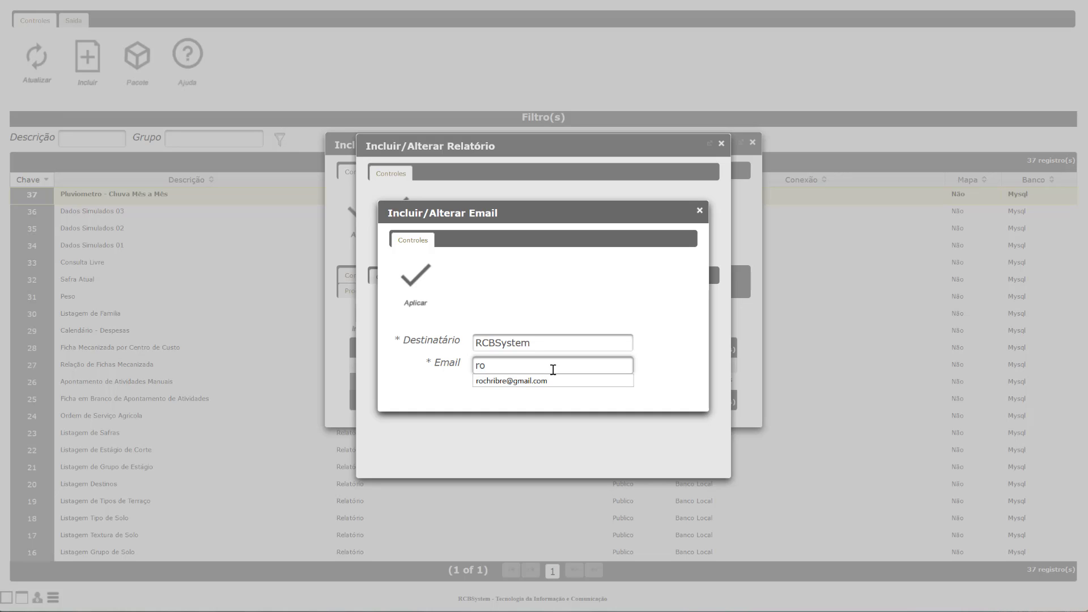
pyautogui.press('BackSpace')
pyautogui.write('cb')
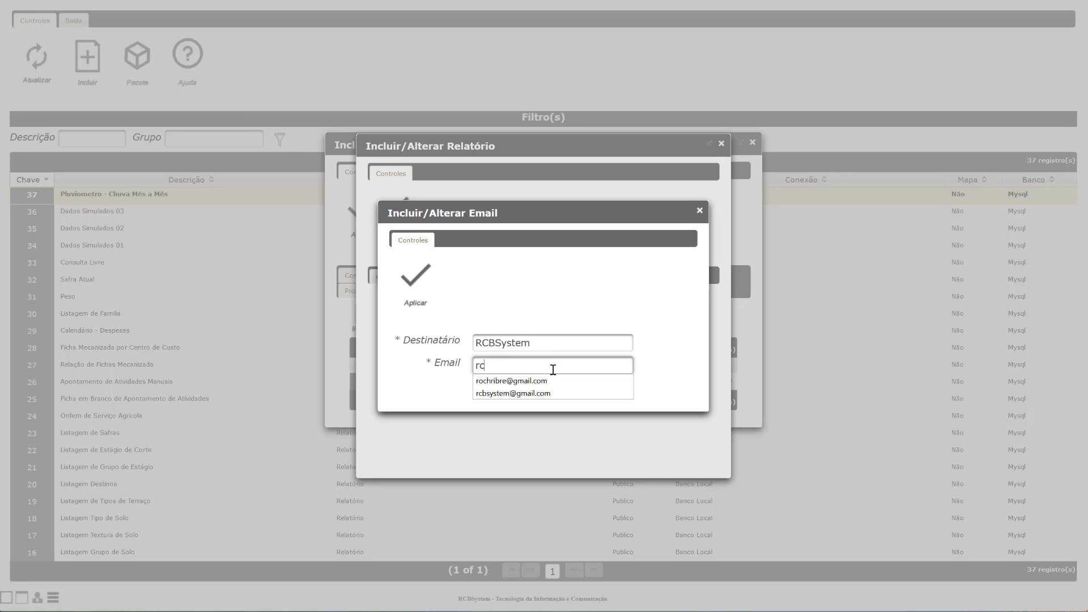
pyautogui.press('Down')
pyautogui.press('Return')
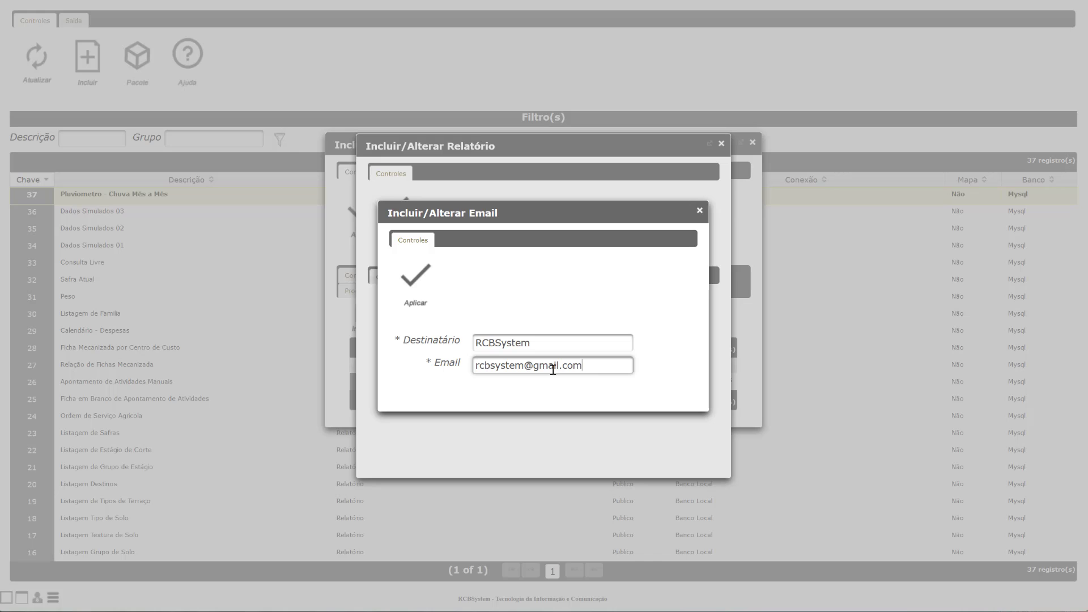
pyautogui.click(415, 277)
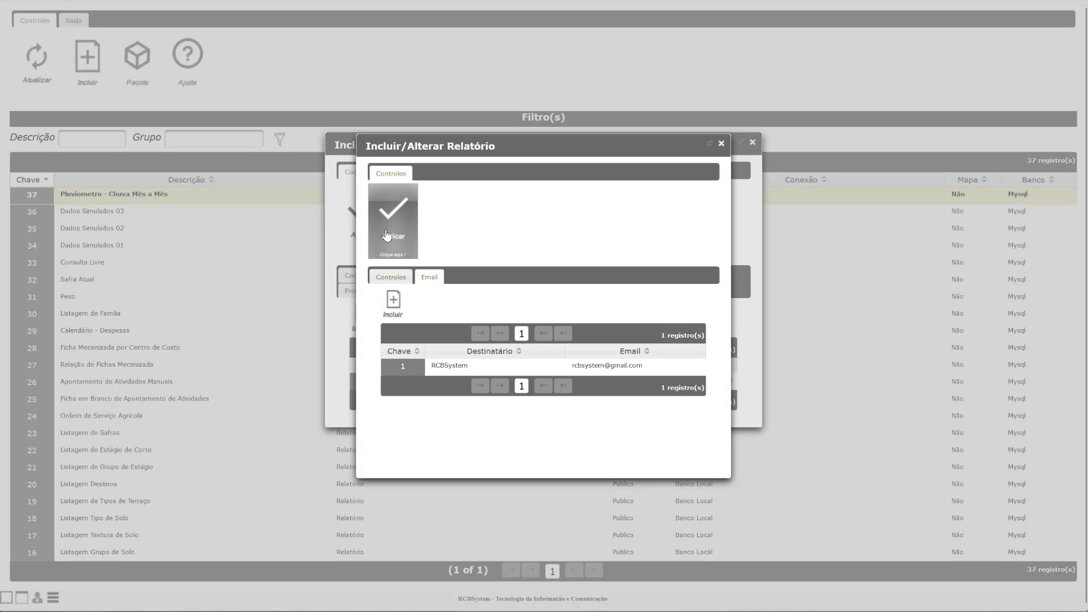
pyautogui.click(387, 233)
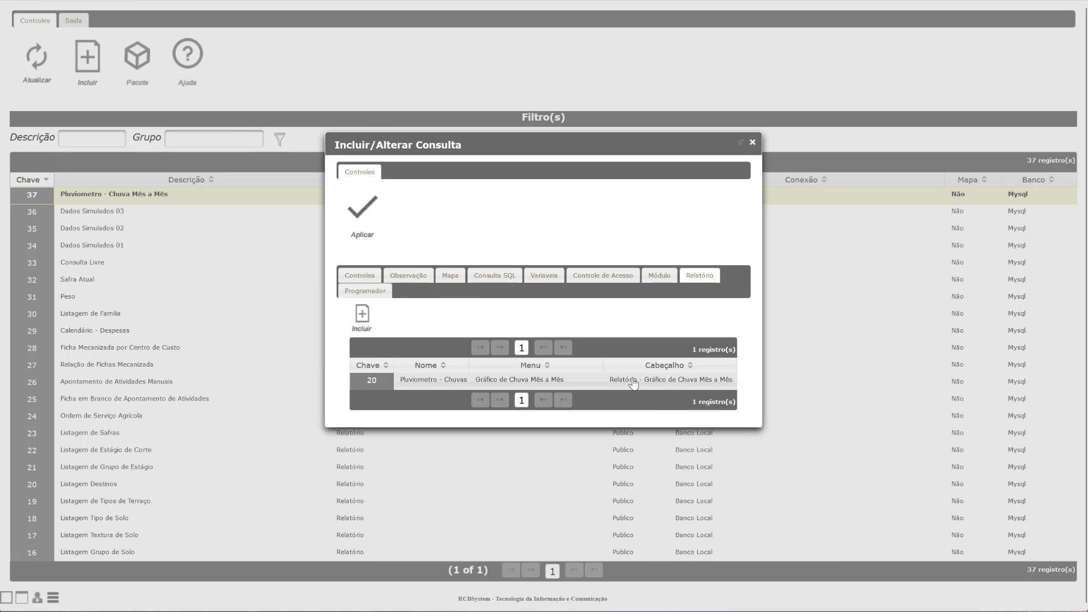
# Step: Add a new schedule running from 02/11/2022 to 30/11/2022
pyautogui.click(363, 292)
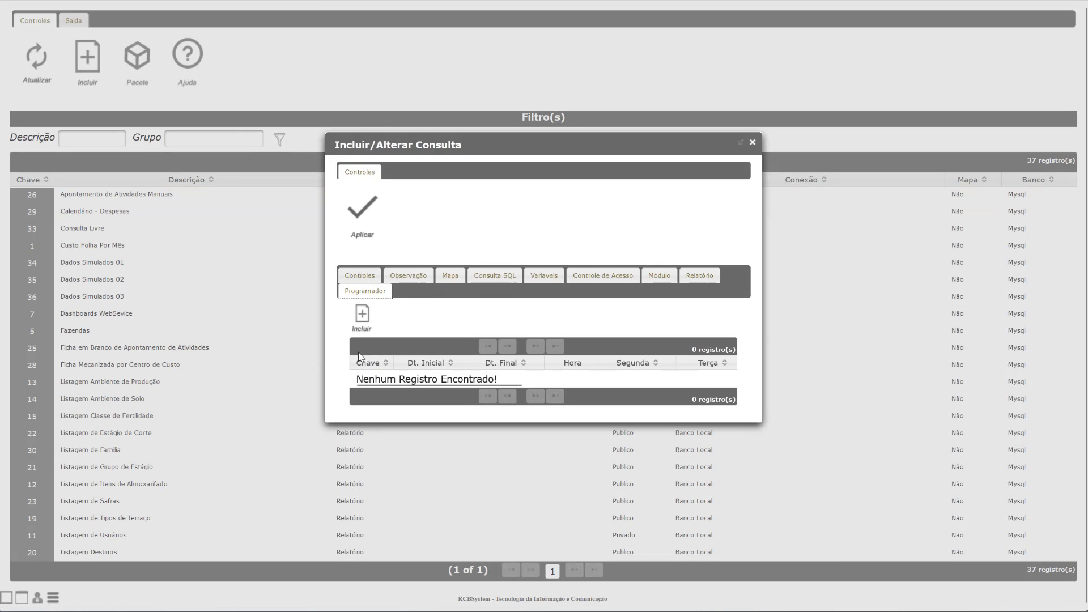
pyautogui.click(363, 317)
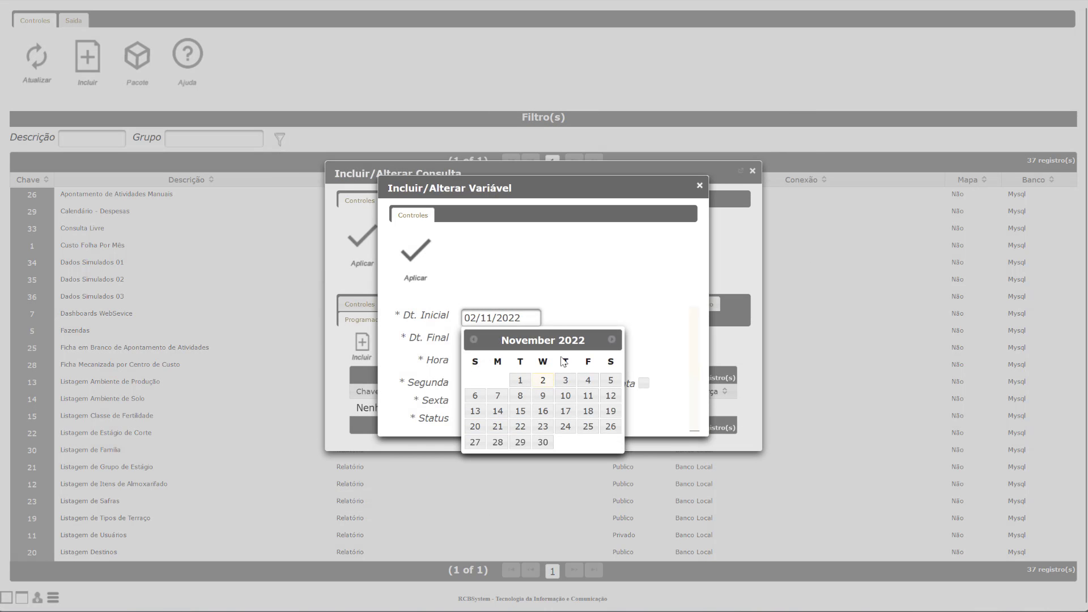
pyautogui.click(544, 385)
pyautogui.click(524, 340)
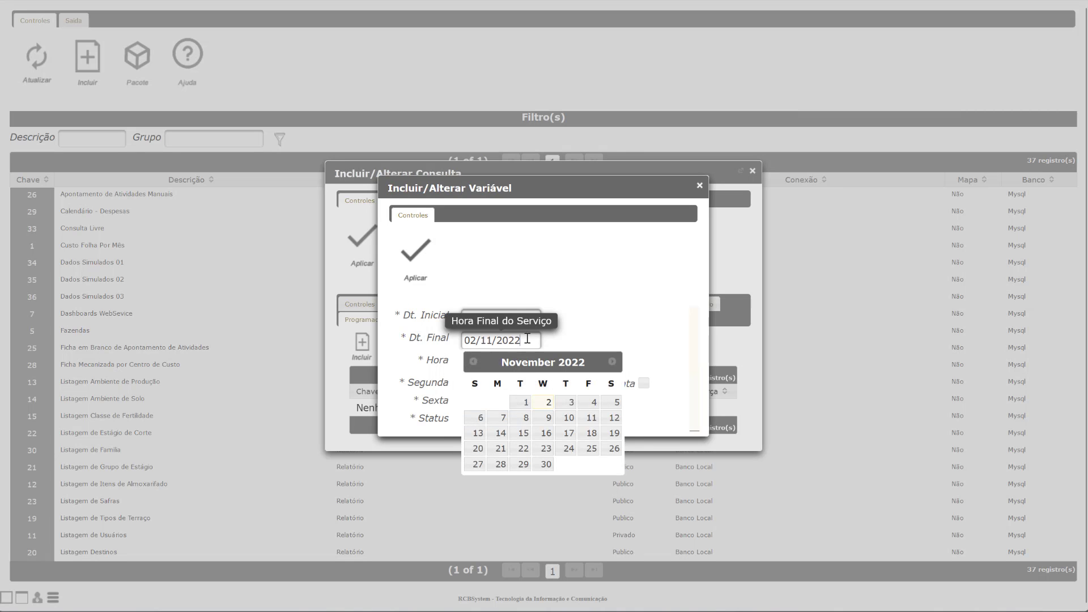
pyautogui.click(546, 466)
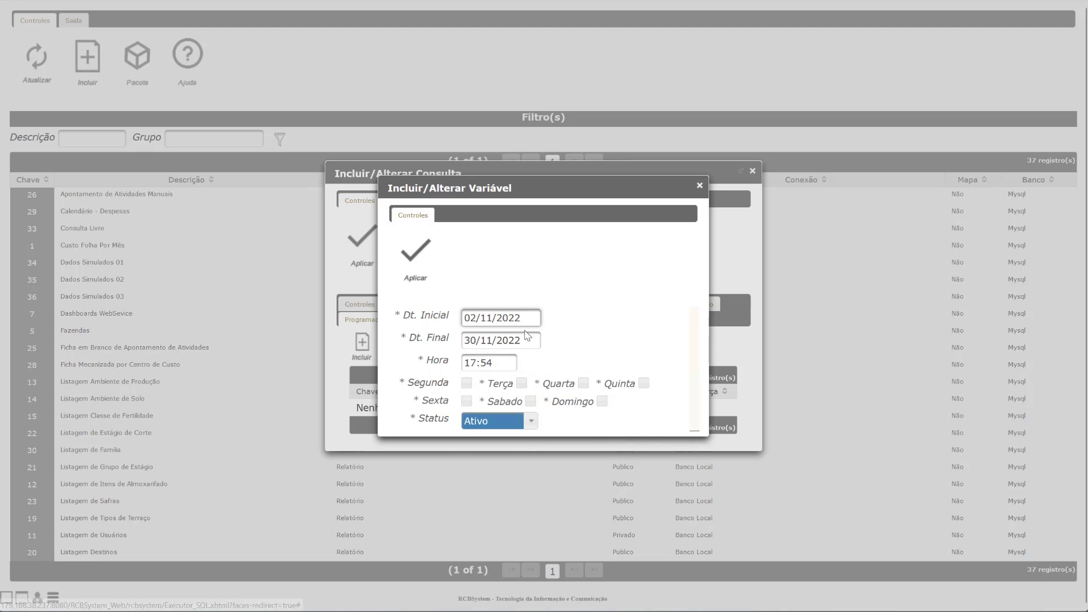
# Step: Set the run time to 16:00, tick Segunda, Quarta and Sabado, and save the schedule
pyautogui.click(489, 363)
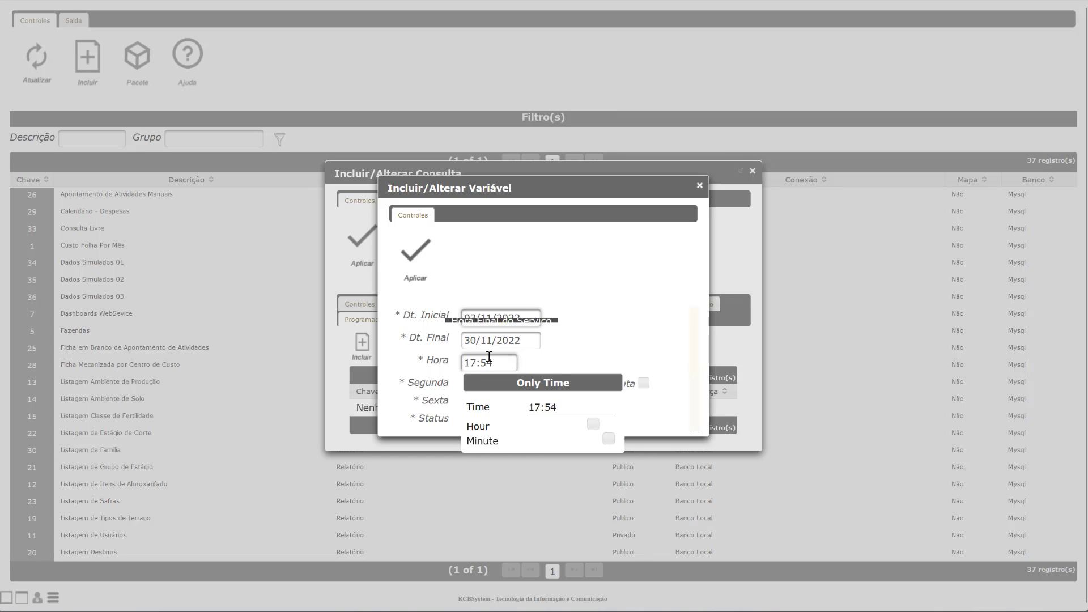
pyautogui.moveTo(481, 364); pyautogui.dragTo(446, 364)
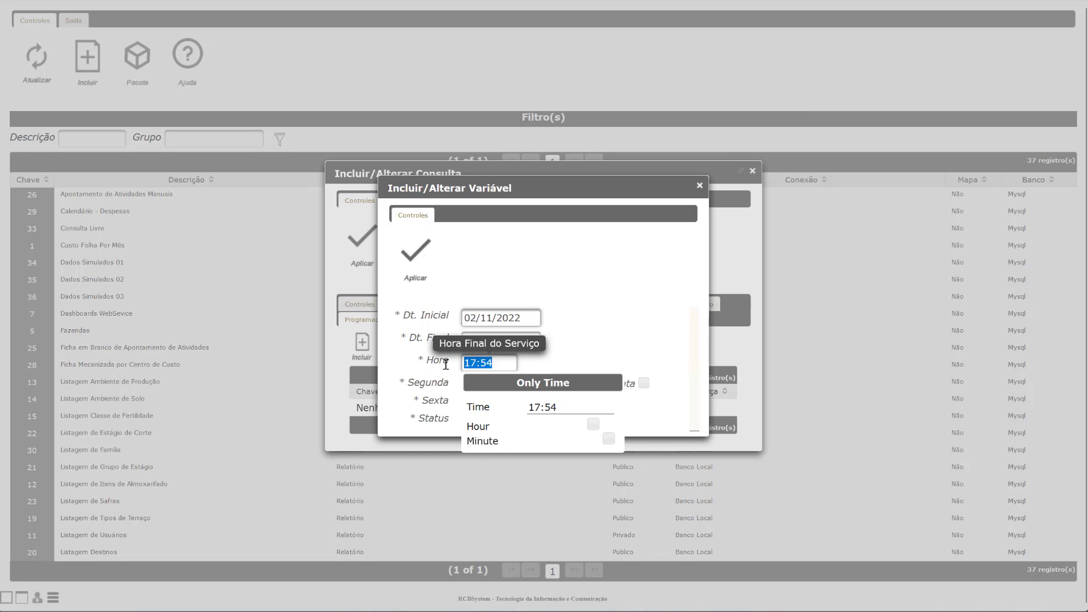
pyautogui.write('16')
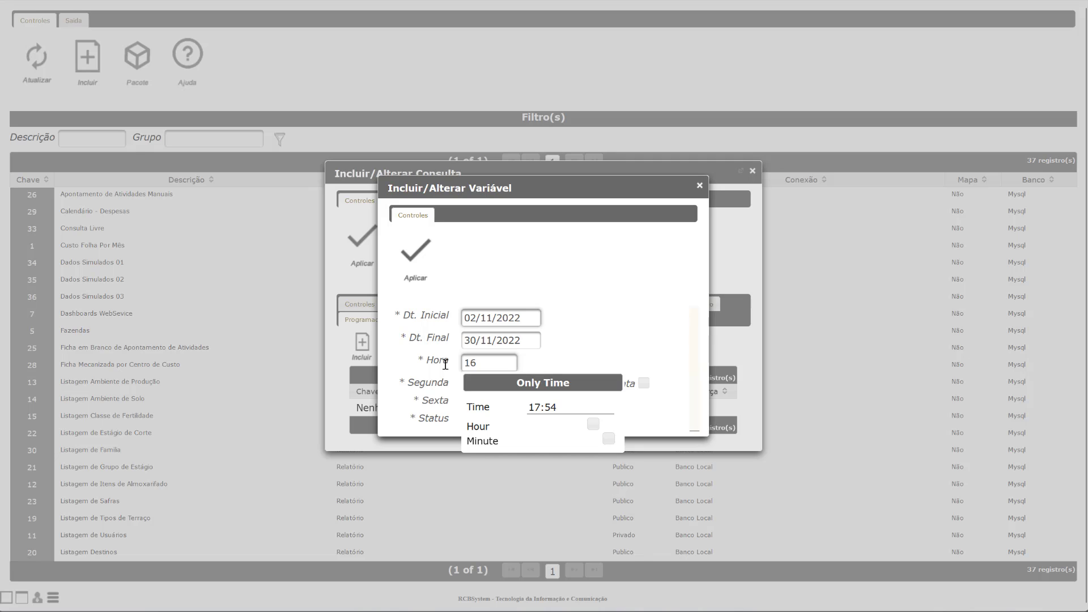
pyautogui.write(':00')
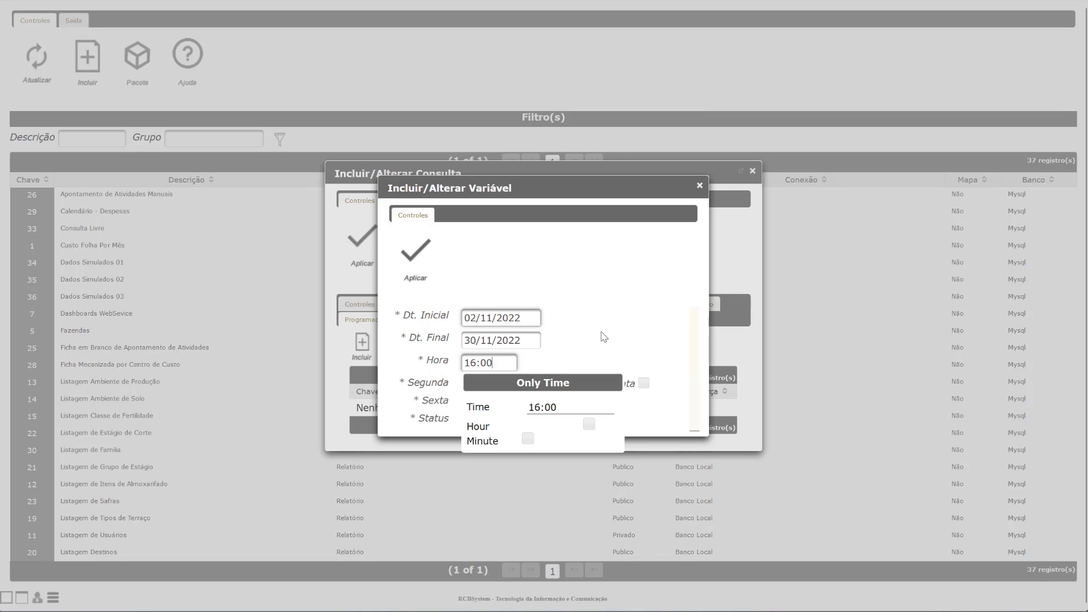
pyautogui.click(593, 352)
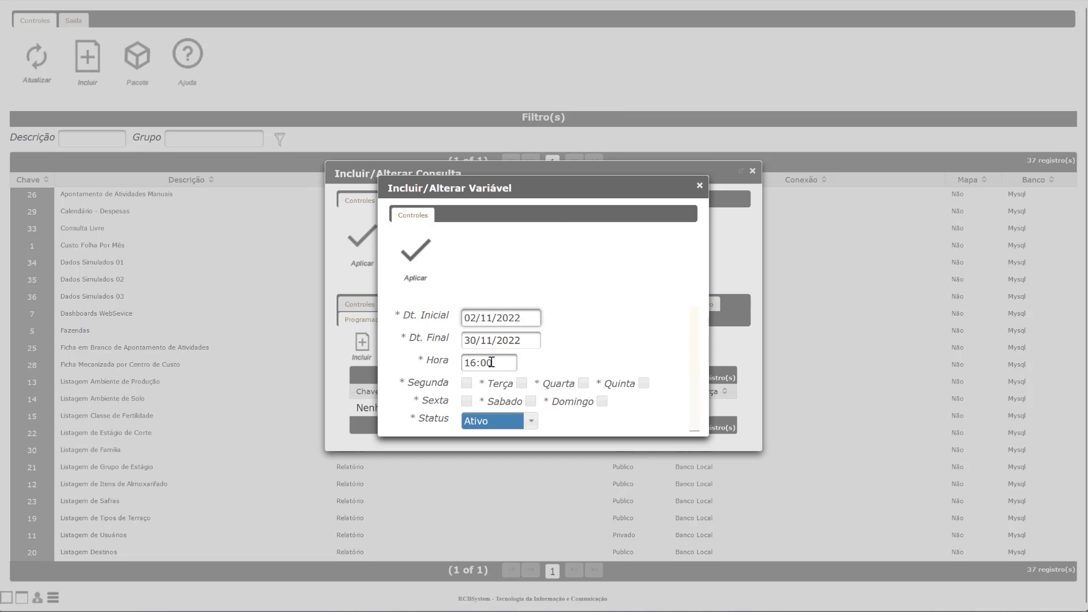
pyautogui.click(467, 383)
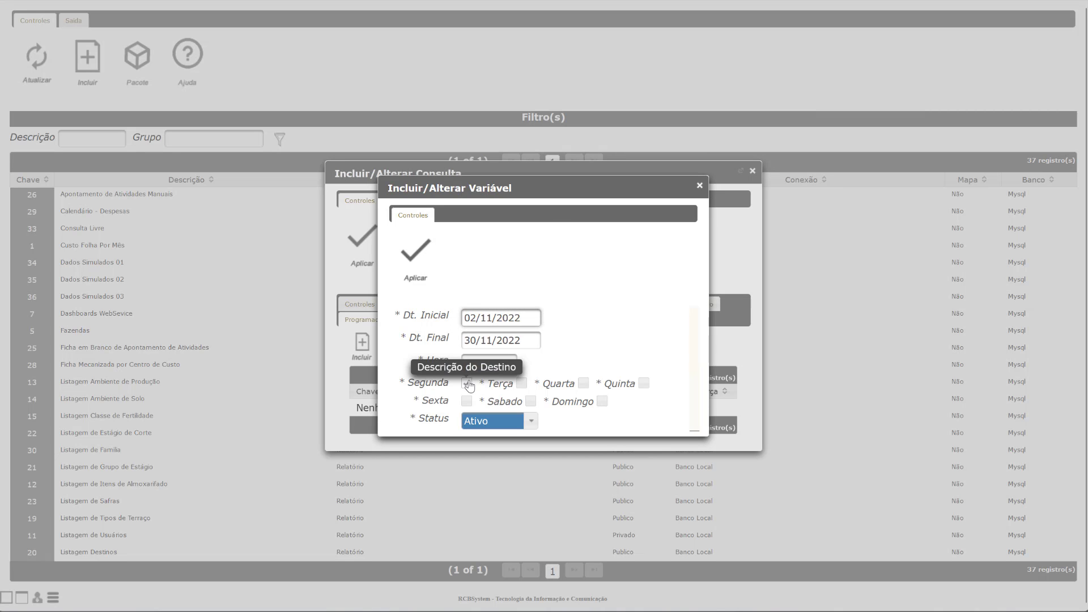
pyautogui.click(584, 385)
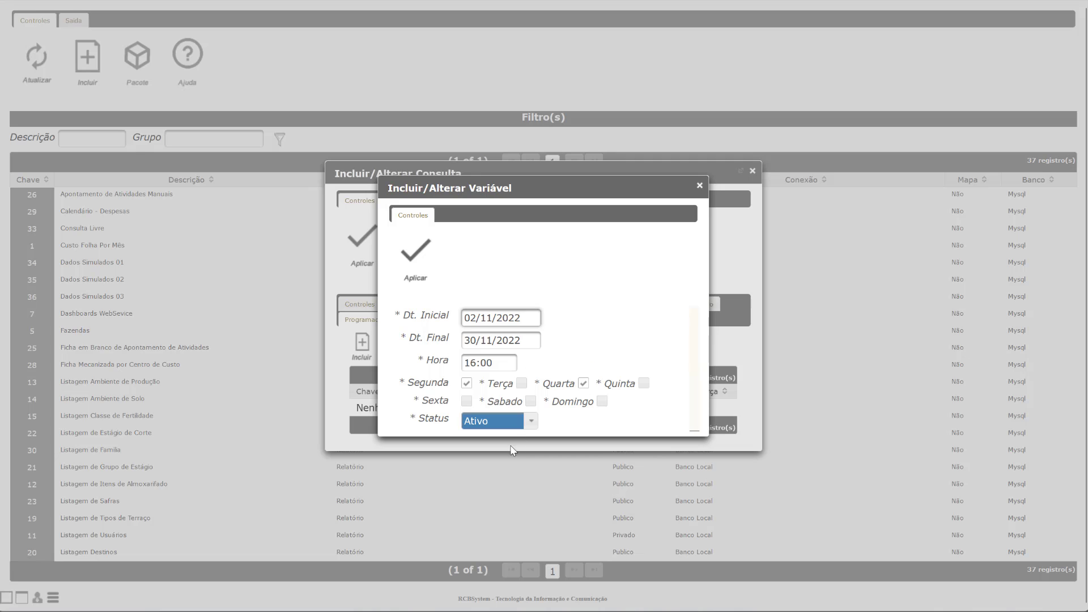
pyautogui.click(530, 401)
pyautogui.click(424, 241)
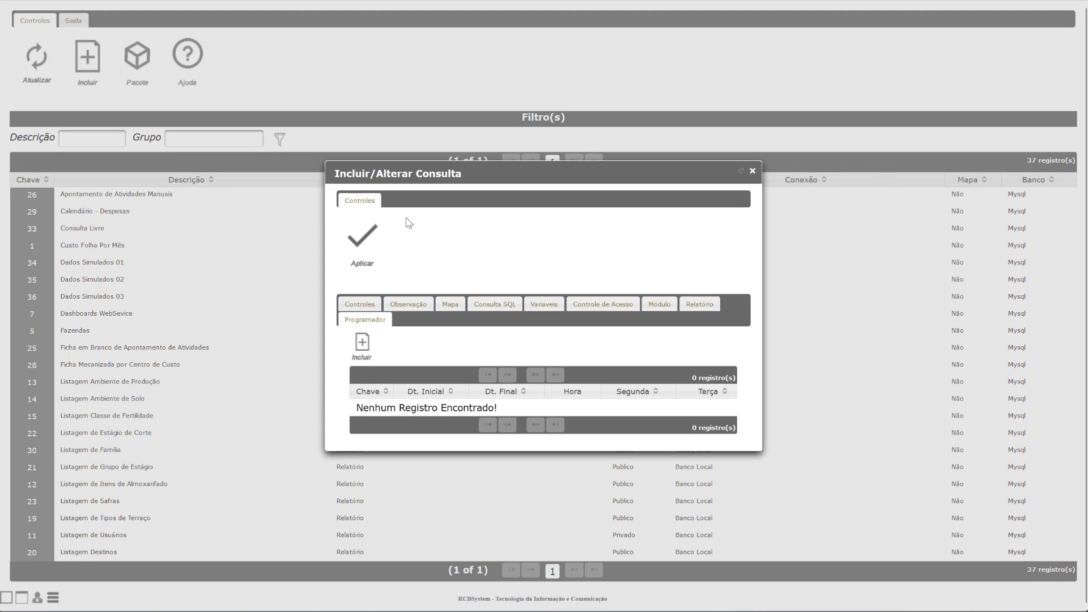
# Step: Save the report and reopen Pluviometro - Chuva Mês a Mês (key 37) for editing
pyautogui.click(362, 237)
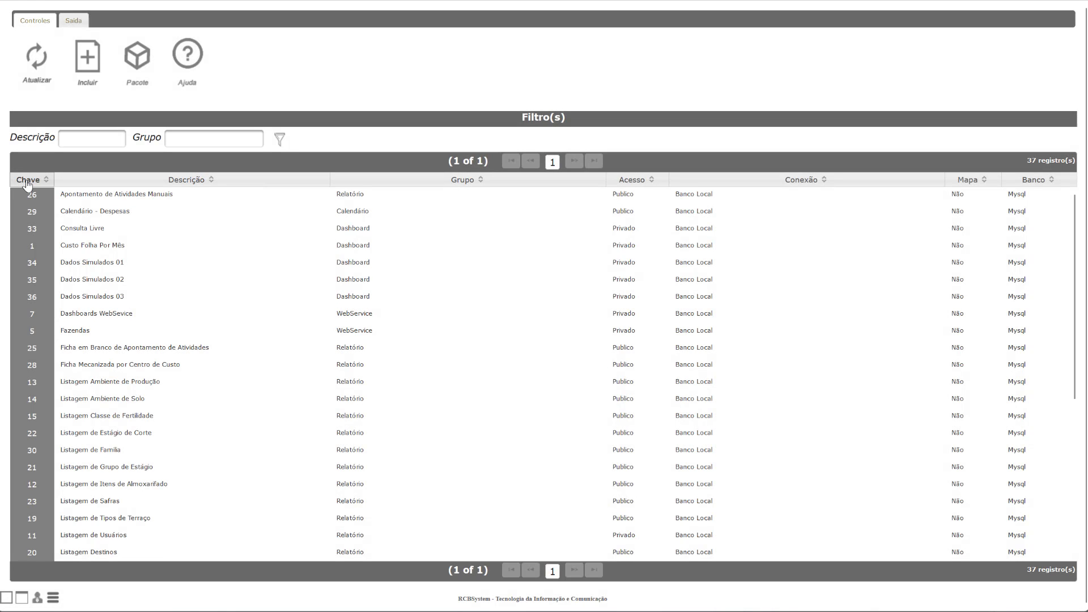
pyautogui.click(27, 180)
pyautogui.click(28, 180)
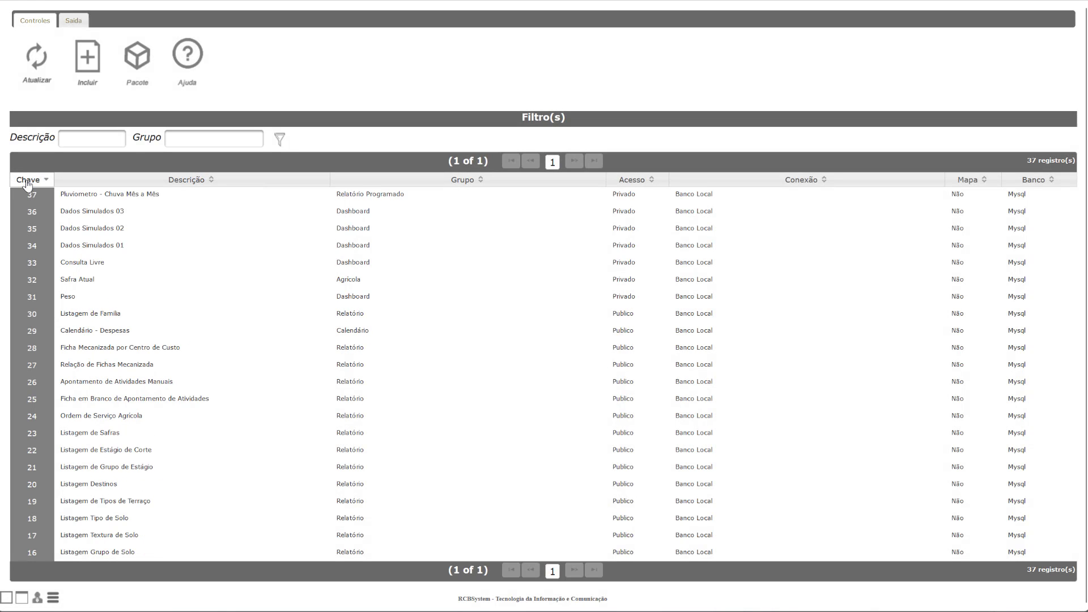
pyautogui.rightClick(144, 196)
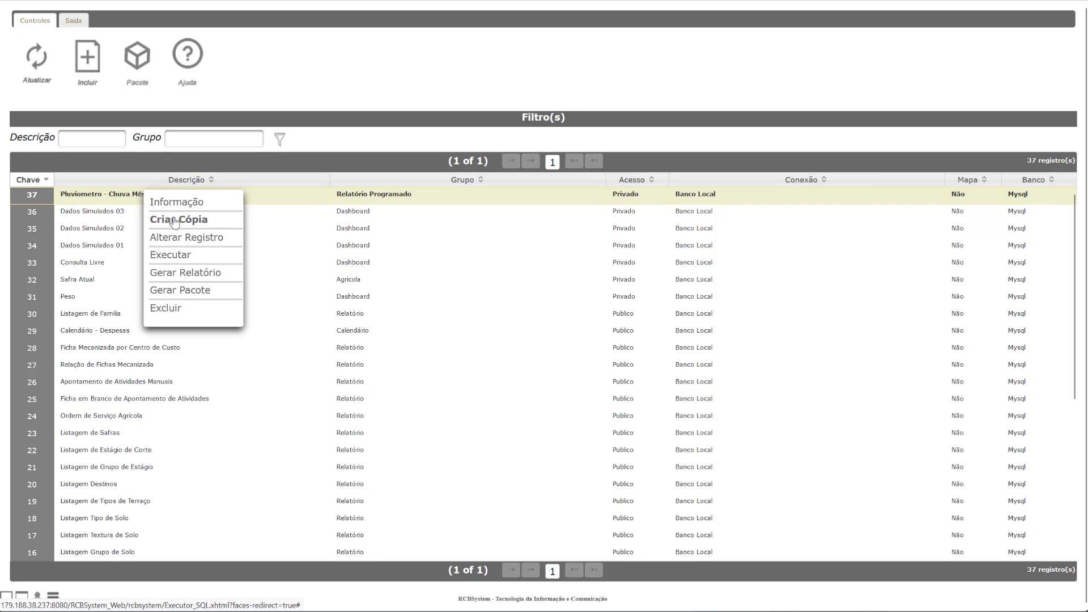
pyautogui.click(187, 238)
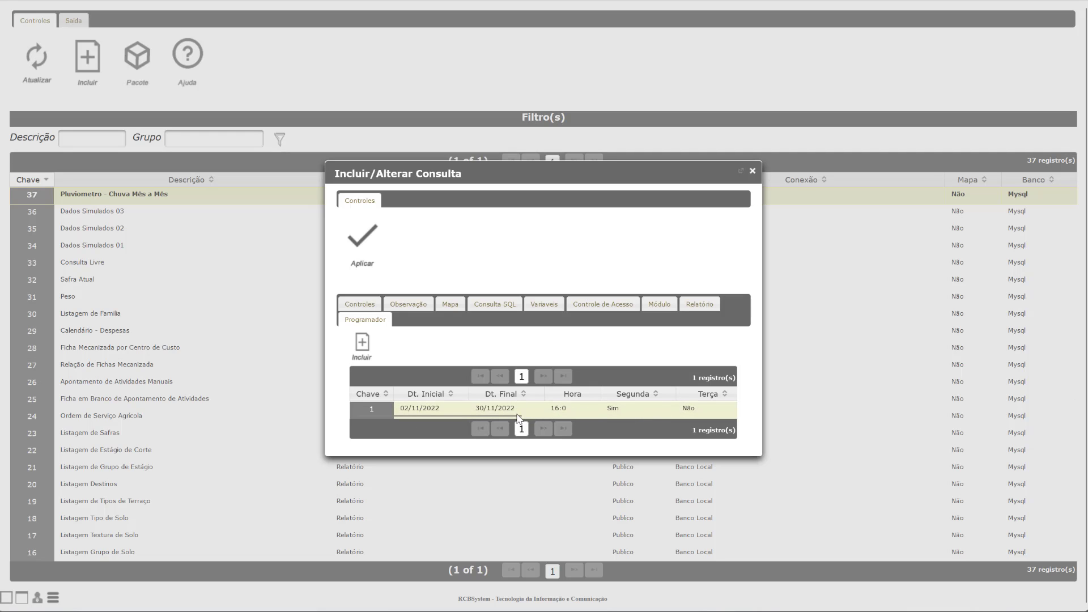
# Step: Review the report's schedule and SQL query, then close the editor
pyautogui.moveTo(518, 416); pyautogui.dragTo(452, 427)
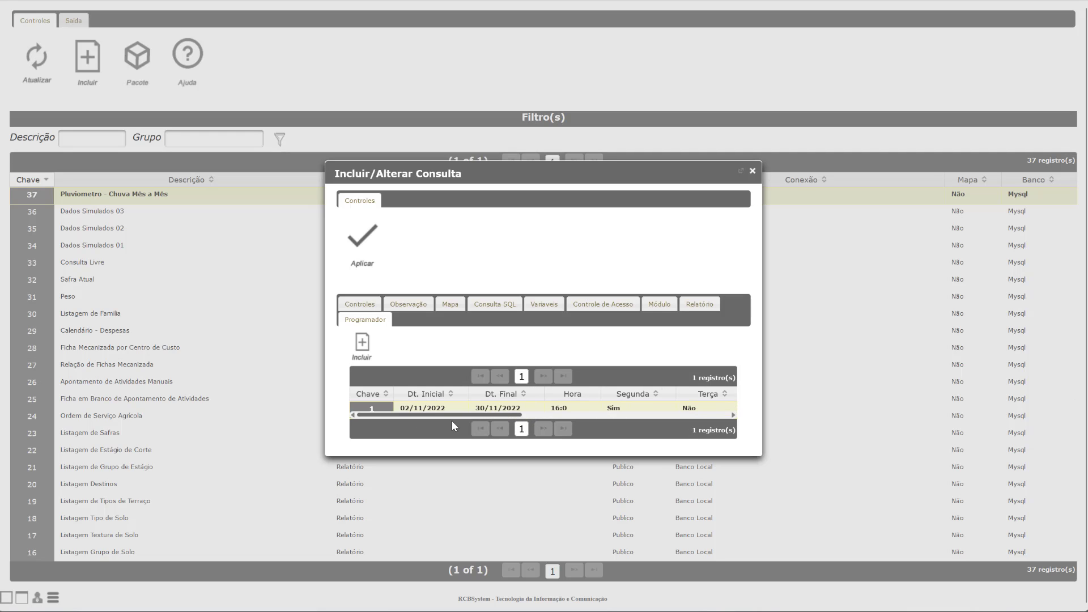
pyautogui.click(494, 304)
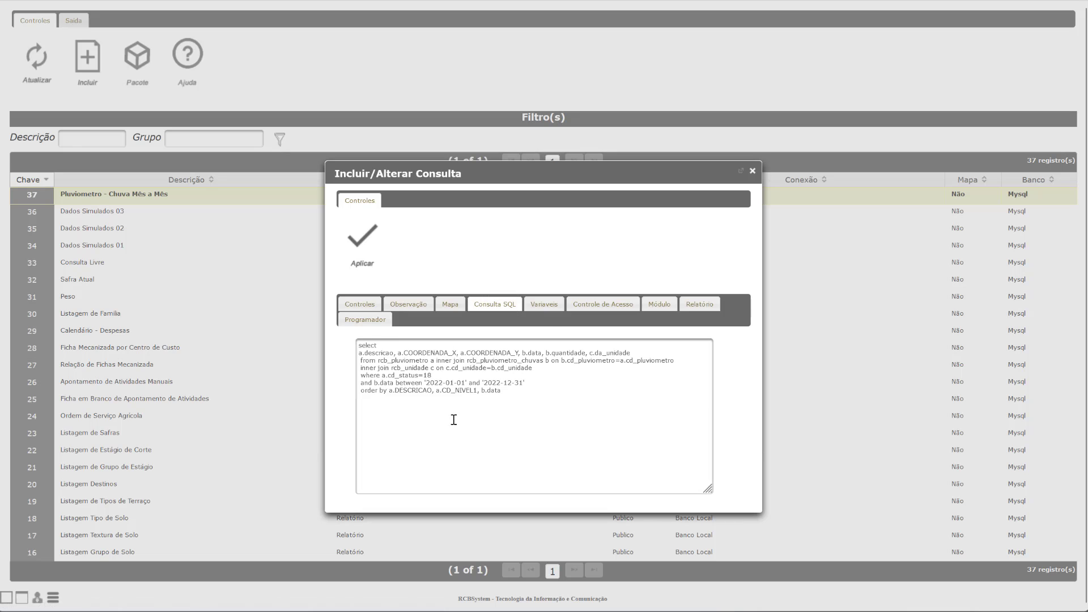
pyautogui.click(365, 306)
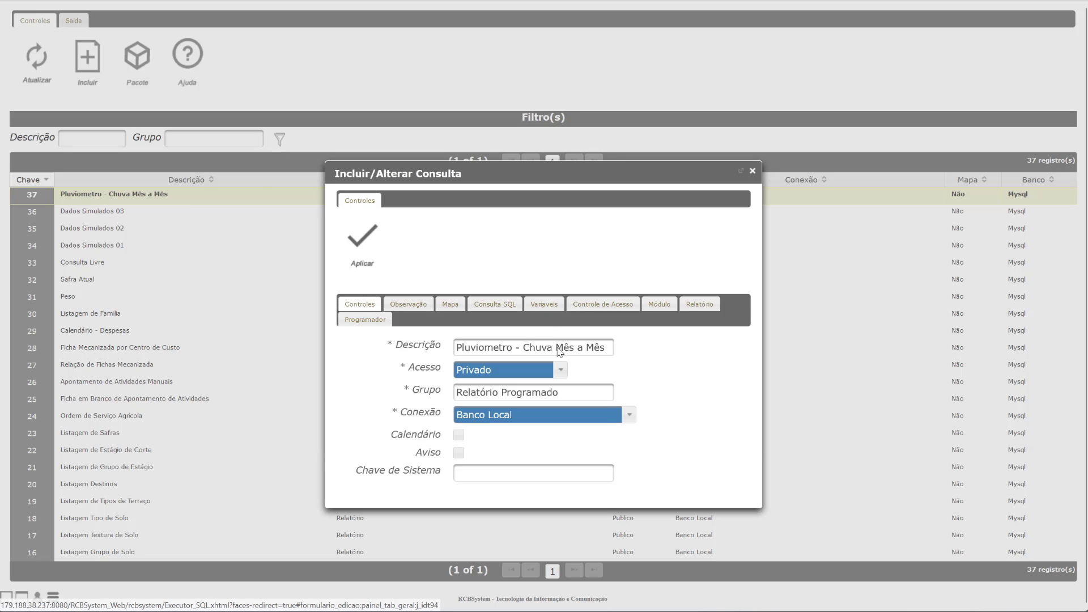
pyautogui.click(752, 171)
# Step: Run the report query, which returns no records
pyautogui.rightClick(164, 202)
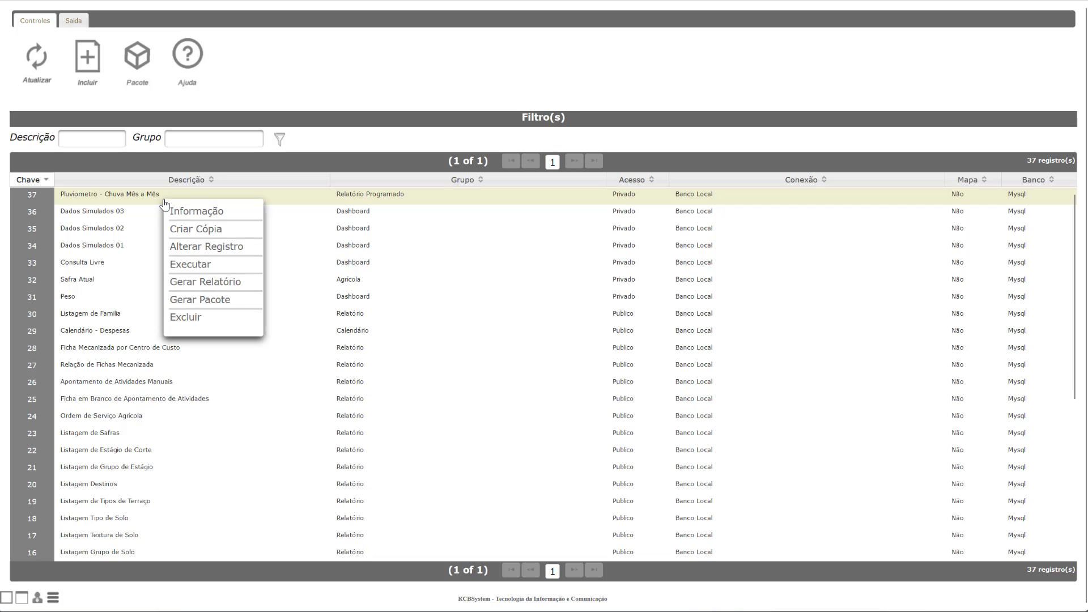
pyautogui.click(191, 264)
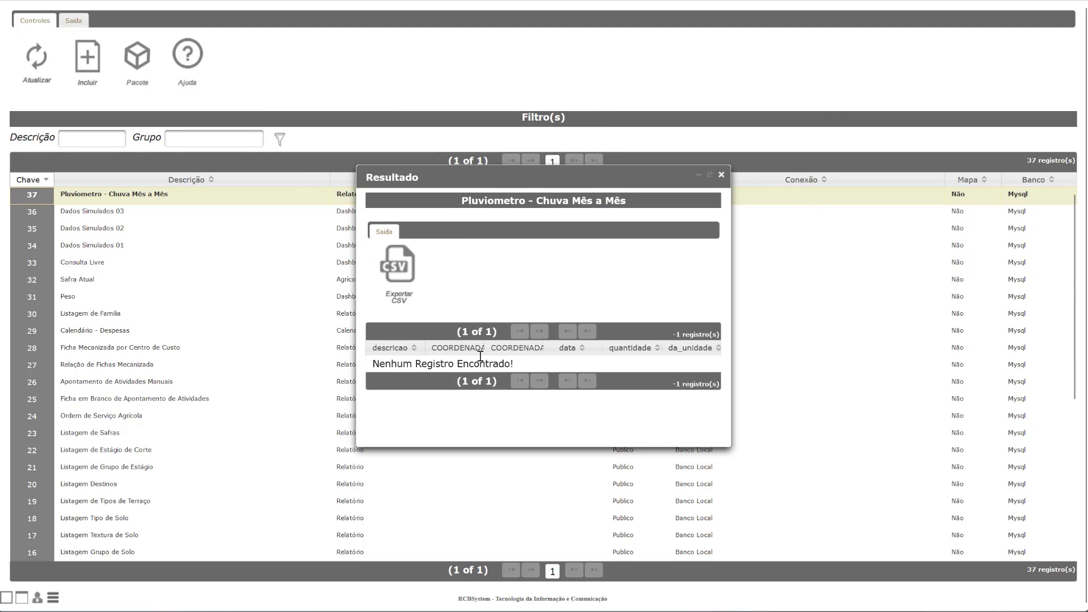
pyautogui.moveTo(533, 177); pyautogui.dragTo(508, 199)
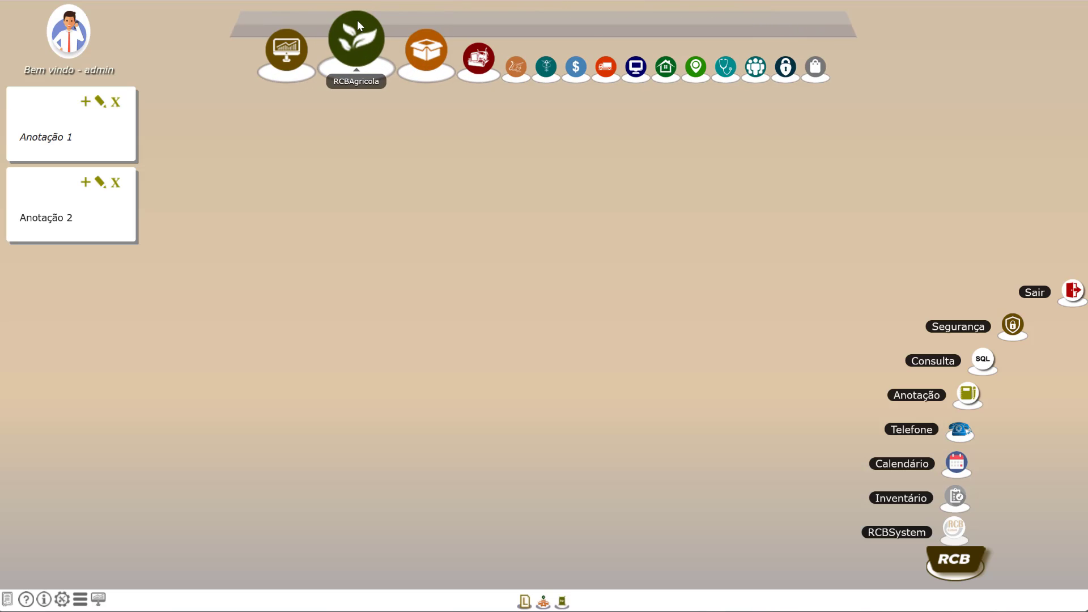
# Step: Open the Apontamento Chuva list and edit the Pluviometro 01 rain entry
pyautogui.click(359, 22)
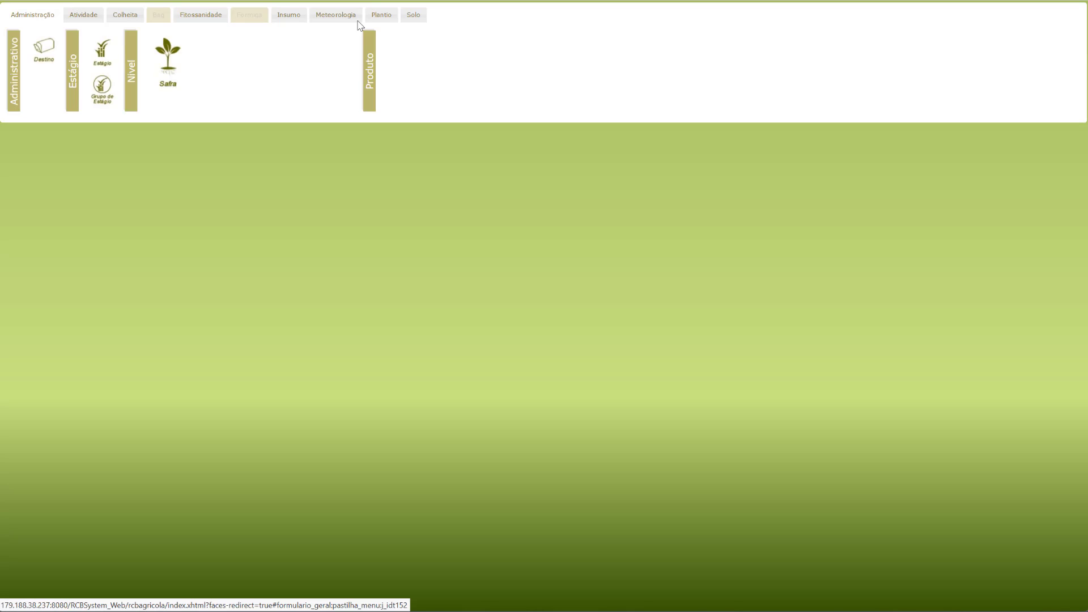
pyautogui.click(347, 18)
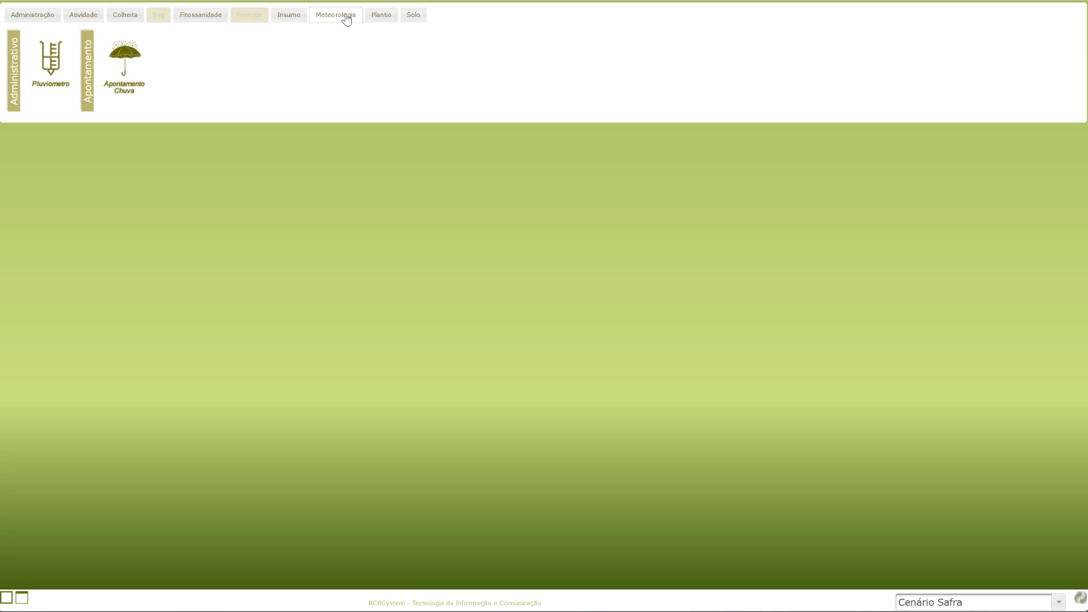
pyautogui.click(124, 61)
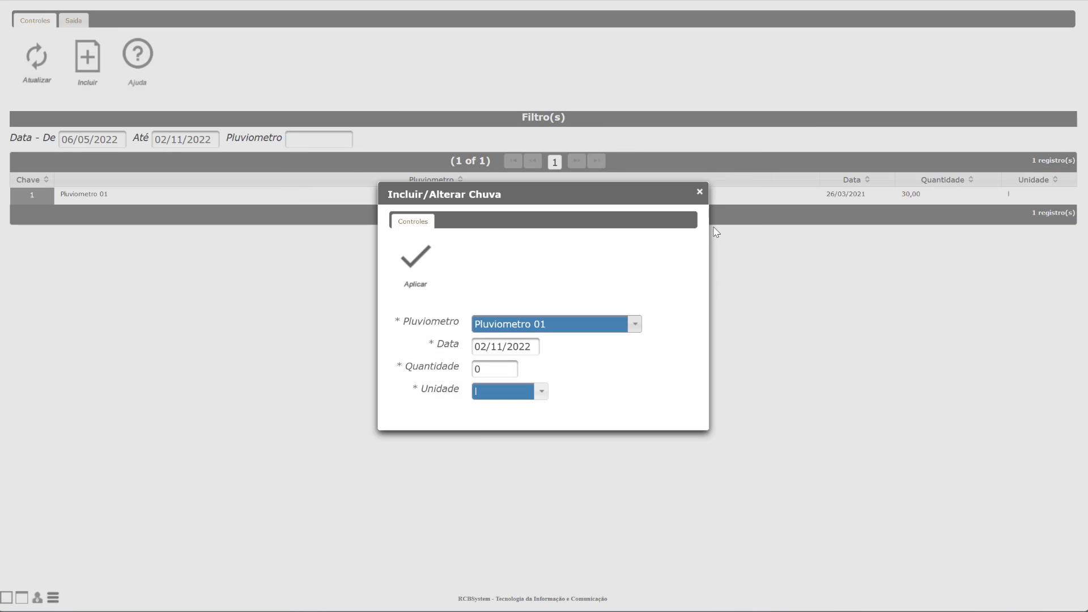
pyautogui.click(699, 191)
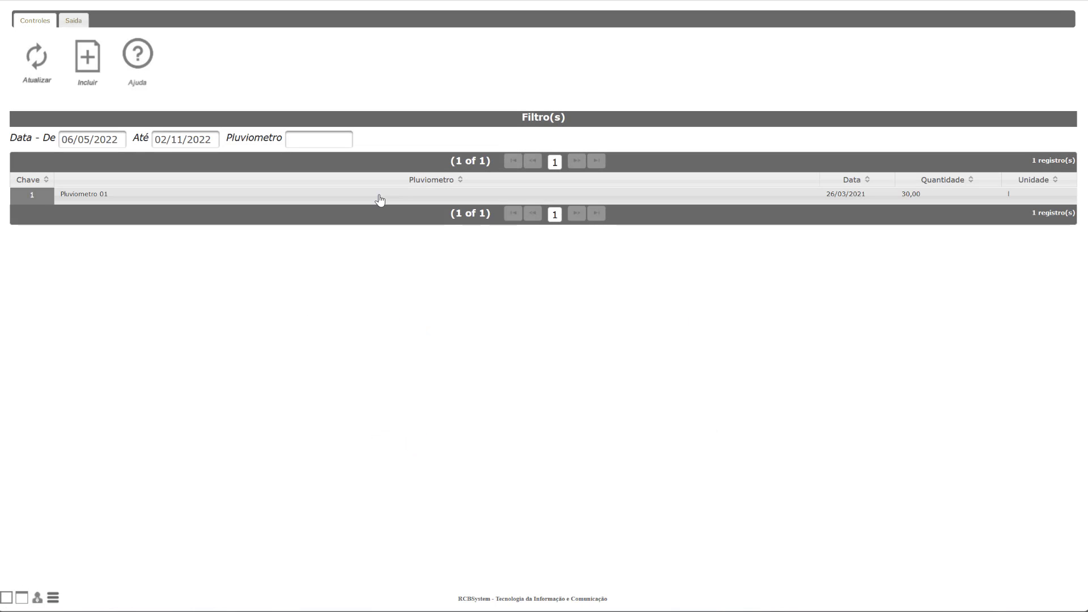
pyautogui.rightClick(379, 198)
pyautogui.click(421, 223)
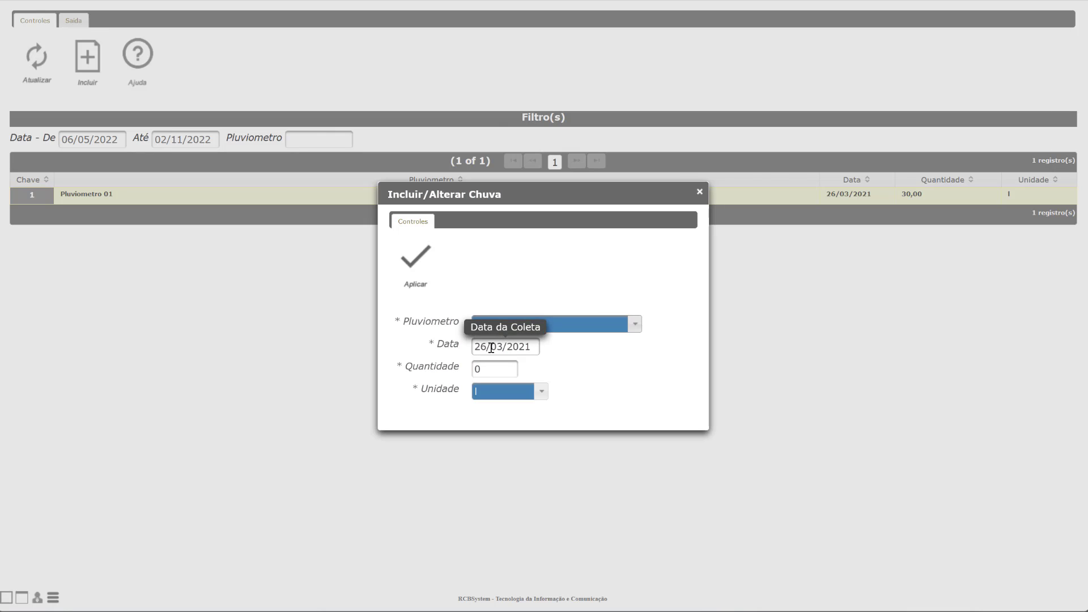
# Step: Change the entry to 26/03/2022, quantity 30, unit mm, and save it
pyautogui.doubleClick(490, 348)
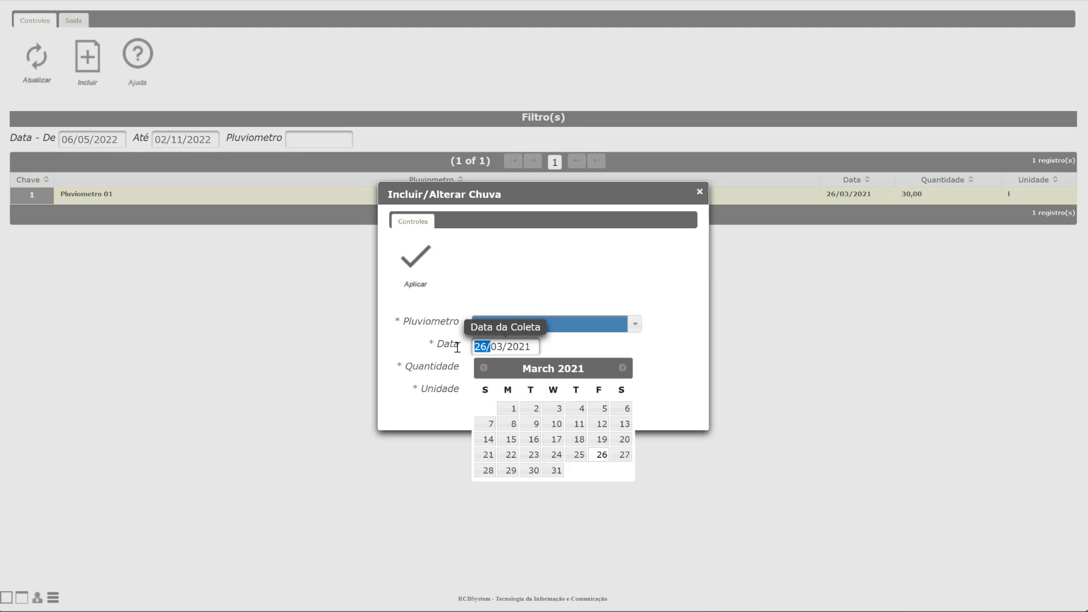
pyautogui.click(485, 350)
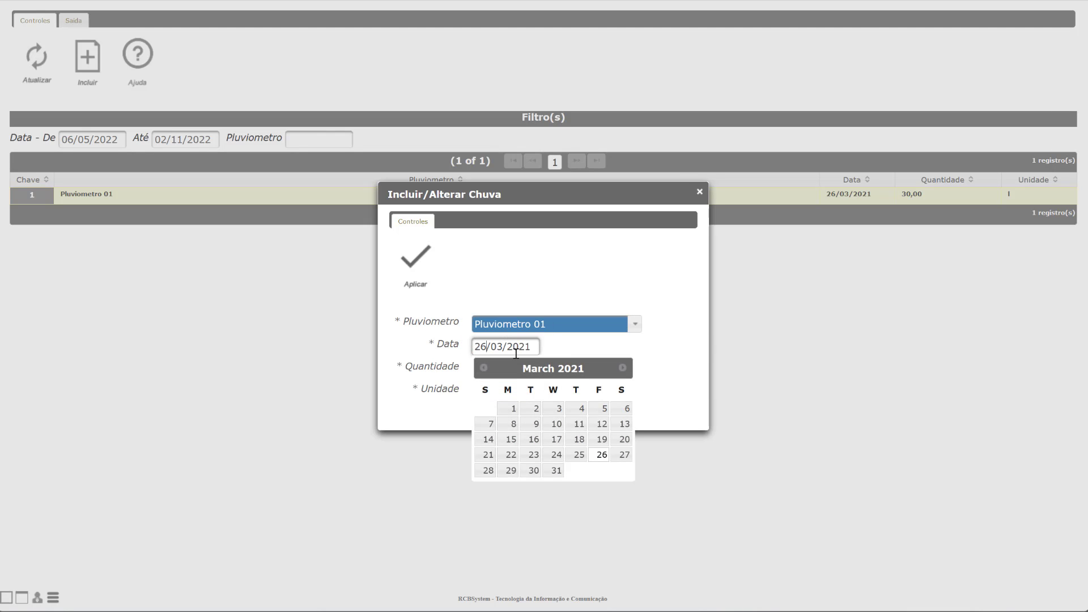
pyautogui.moveTo(517, 349); pyautogui.dragTo(532, 347)
pyautogui.write('22')
pyautogui.click(570, 273)
pyautogui.moveTo(492, 369); pyautogui.dragTo(435, 370)
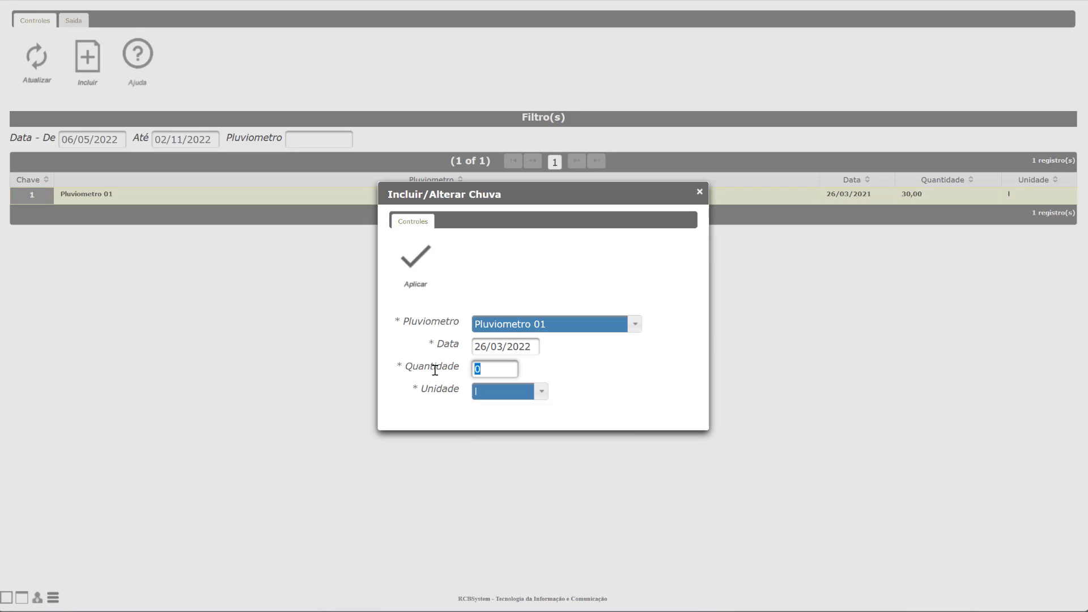
pyautogui.click(516, 396)
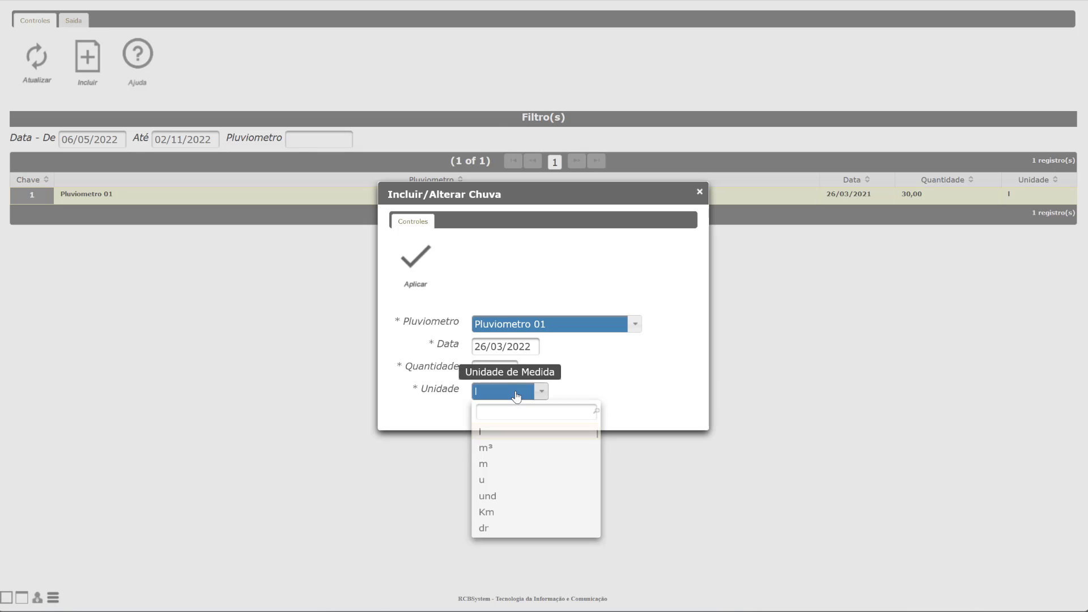
pyautogui.write('mm')
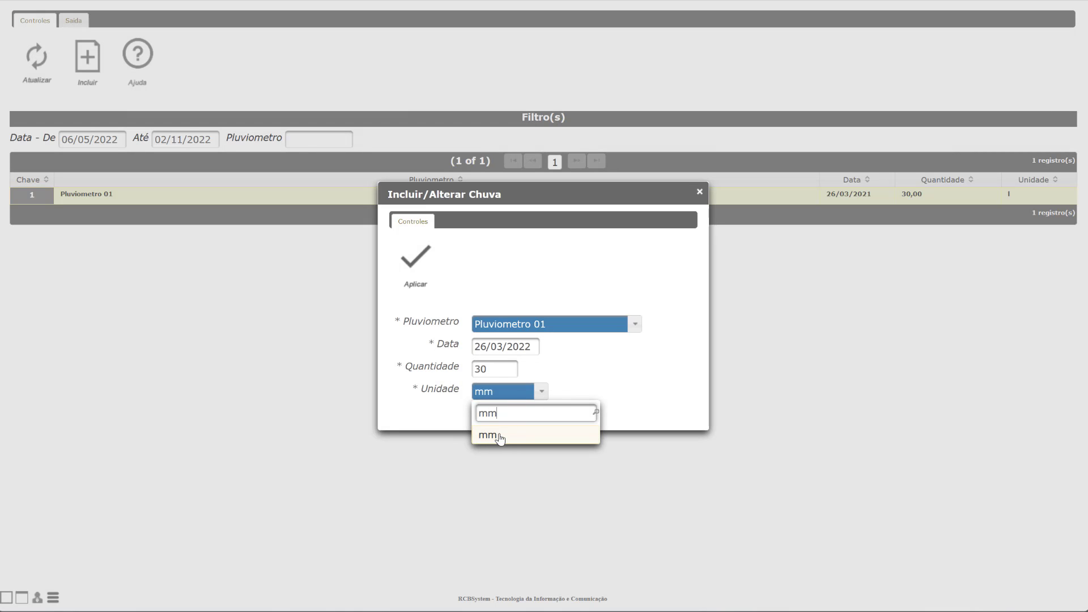
pyautogui.click(496, 436)
pyautogui.click(415, 261)
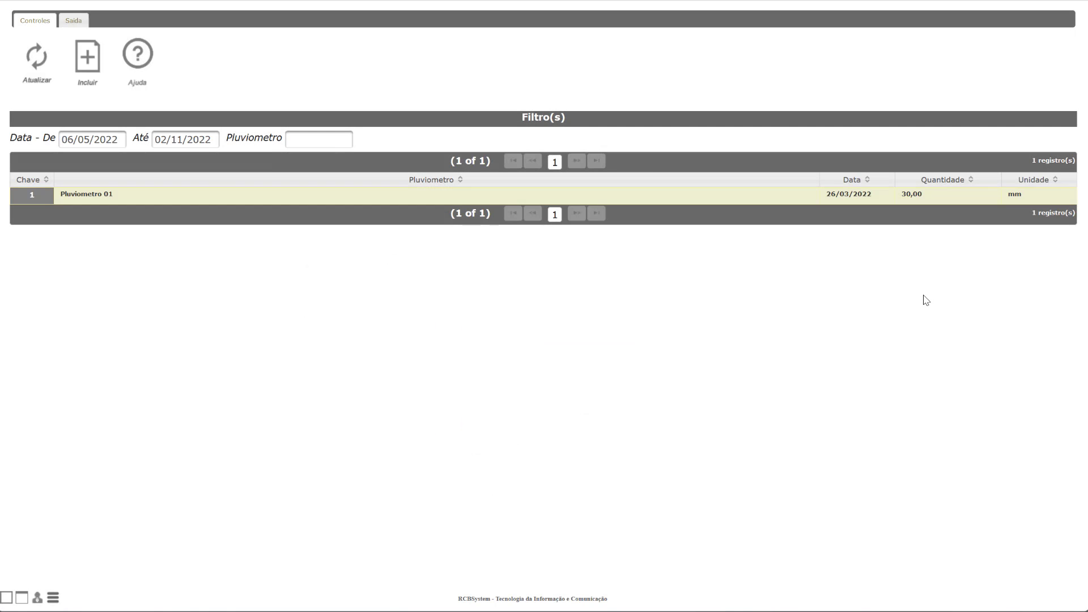
# Step: Add a Pluviometro 01 rain entry dated 02/11/2022 with 15 mm
pyautogui.click(87, 57)
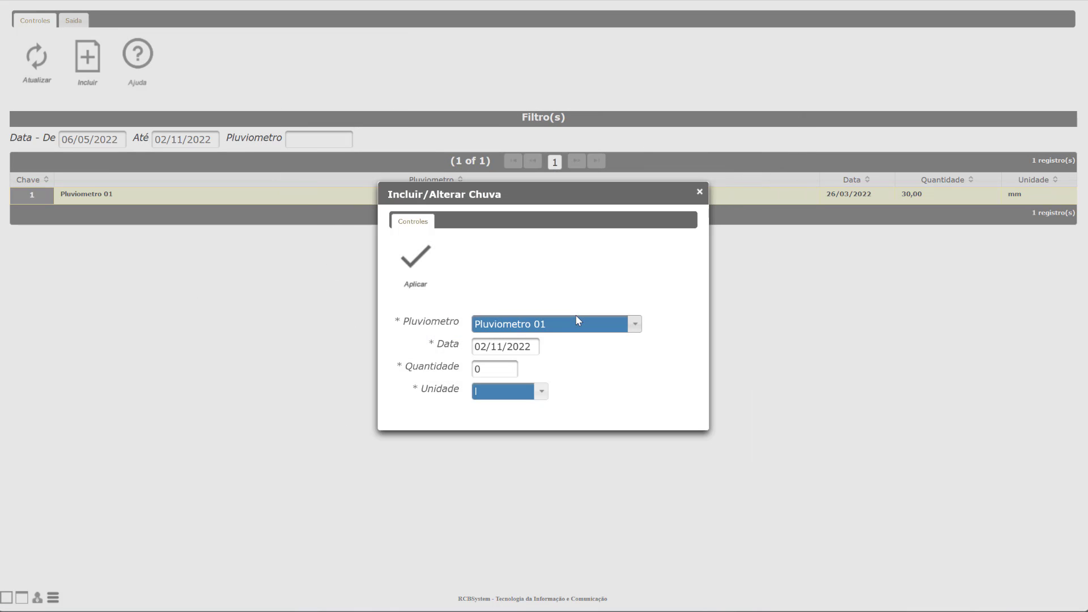
pyautogui.click(545, 327)
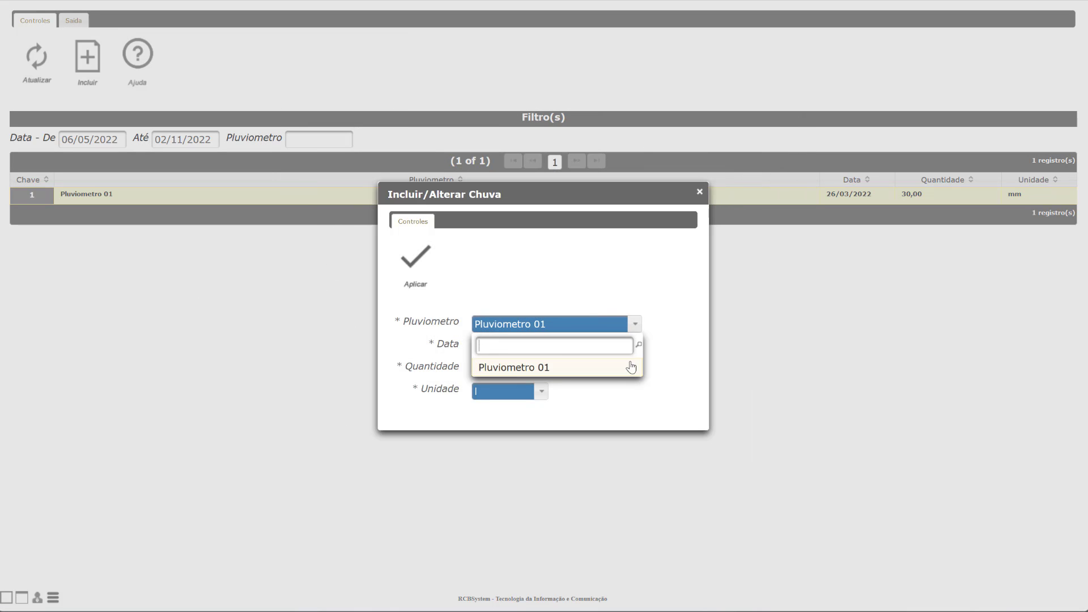
pyautogui.click(466, 311)
pyautogui.click(504, 346)
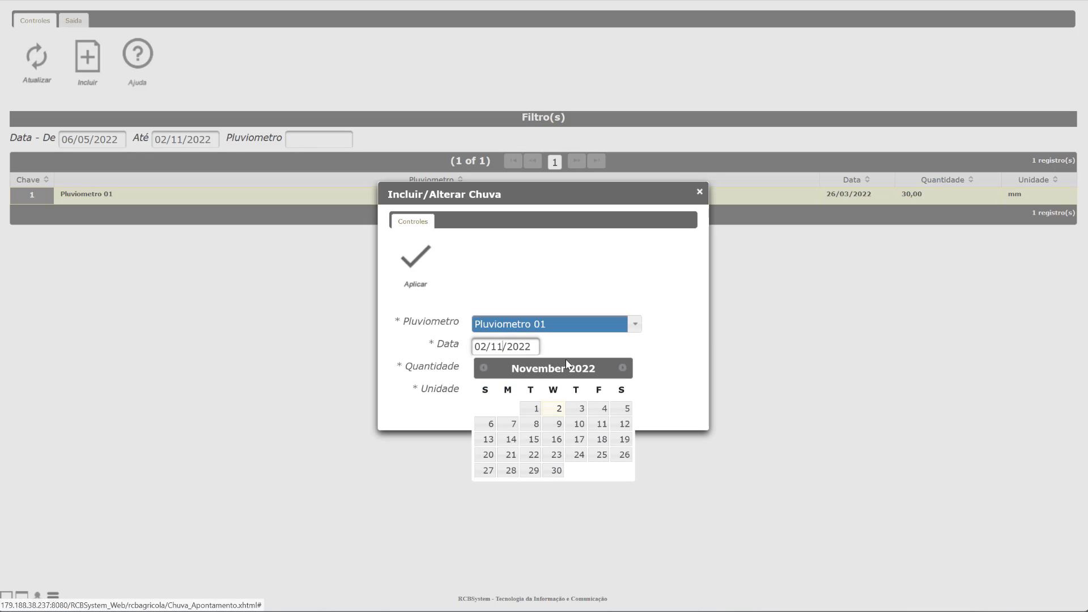
pyautogui.click(541, 295)
pyautogui.moveTo(485, 369); pyautogui.dragTo(459, 369)
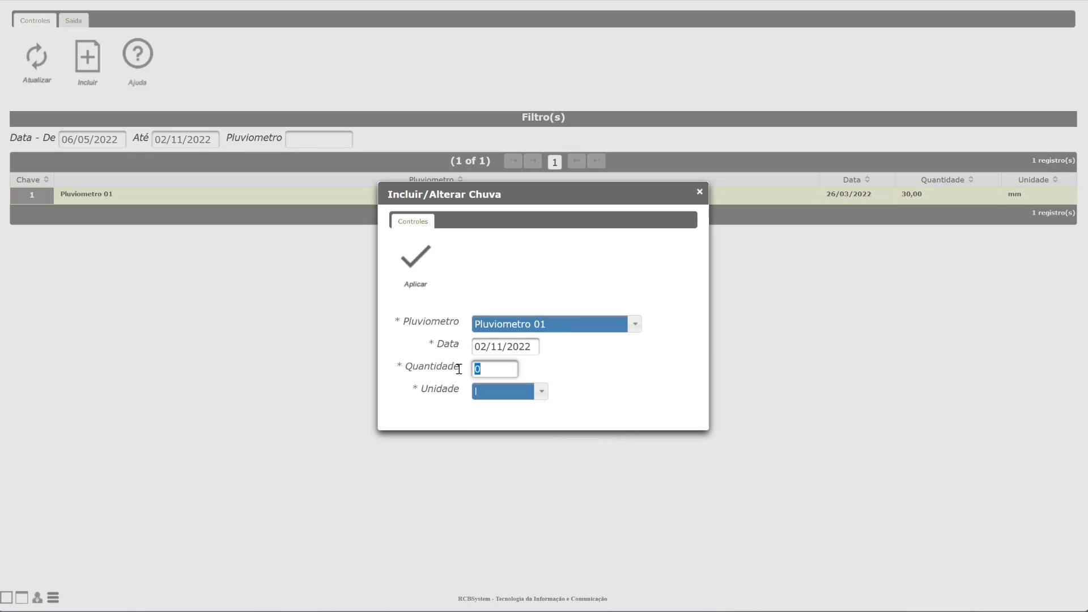
pyautogui.click(513, 397)
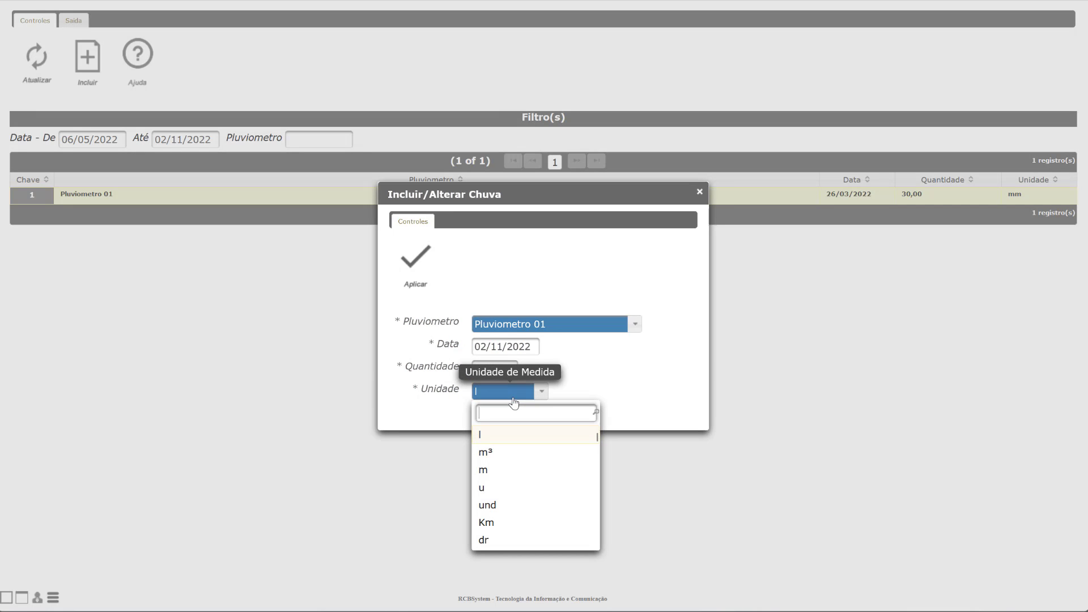
pyautogui.write('mm')
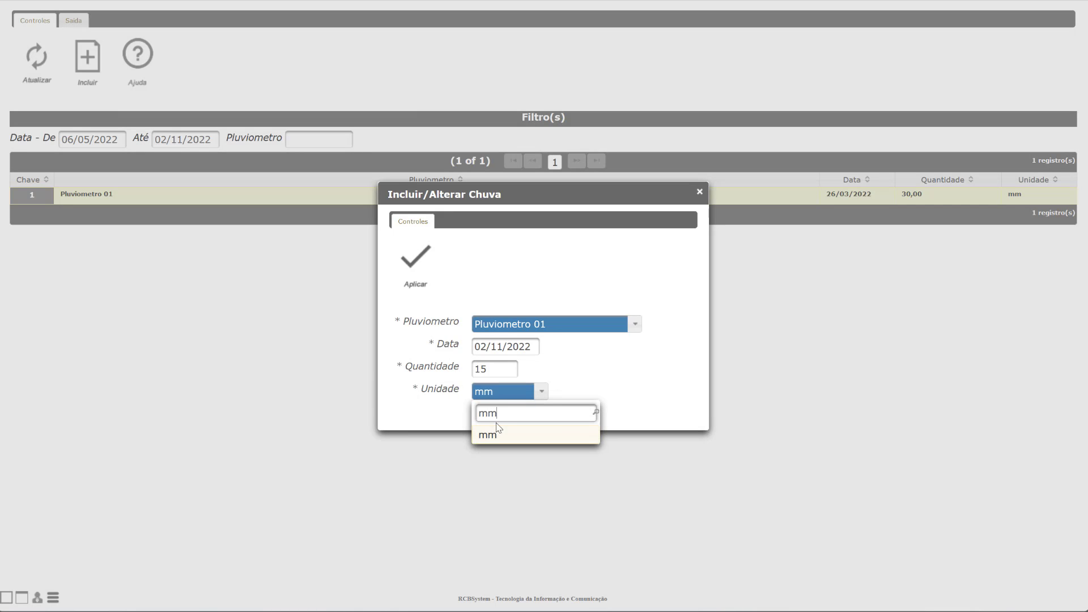
pyautogui.press('Return')
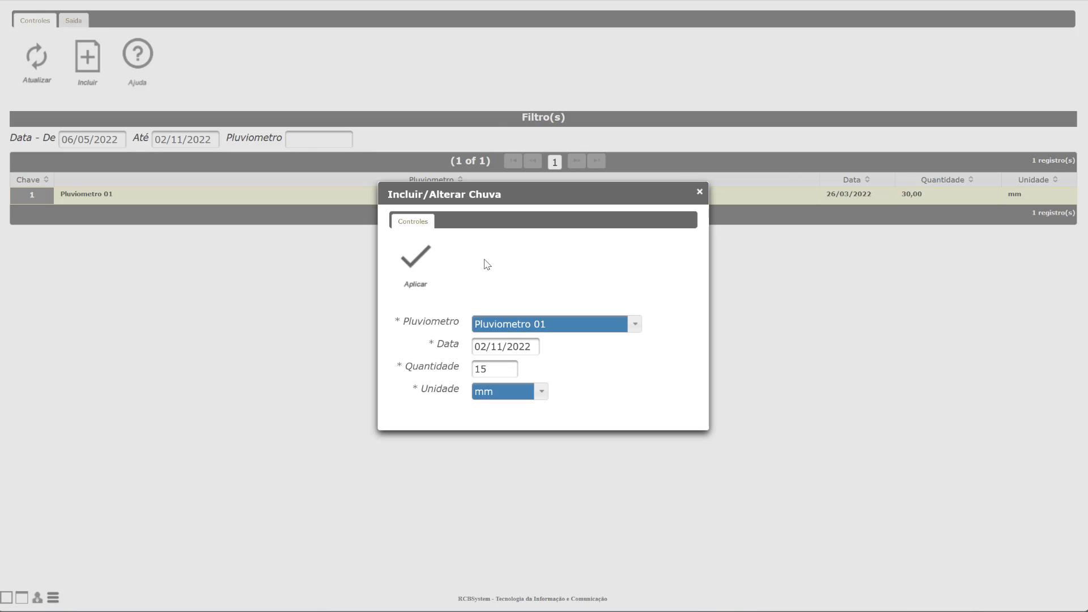
pyautogui.click(411, 276)
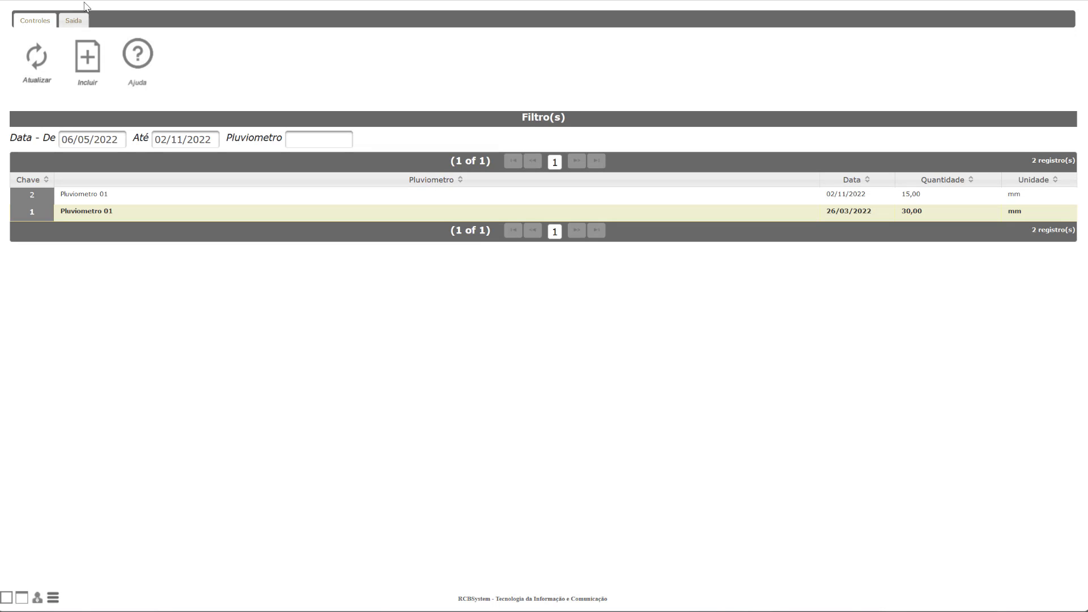
# Step: Generate the Gráfico de Chuva Mês a Mês PDF plotting 30 and 15 mm, review it, and close it
pyautogui.click(73, 21)
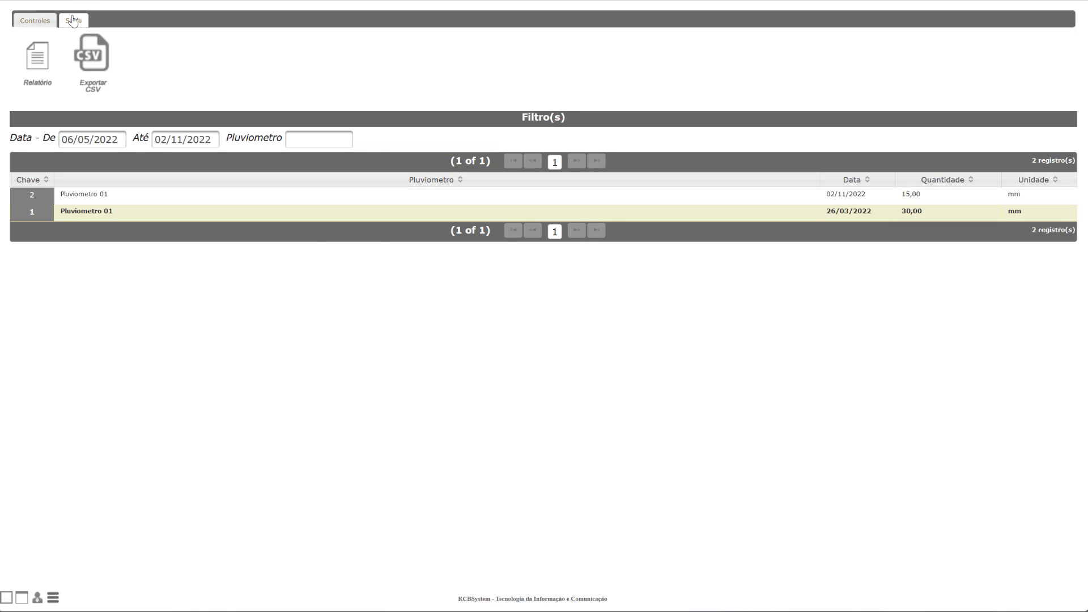
pyautogui.click(37, 59)
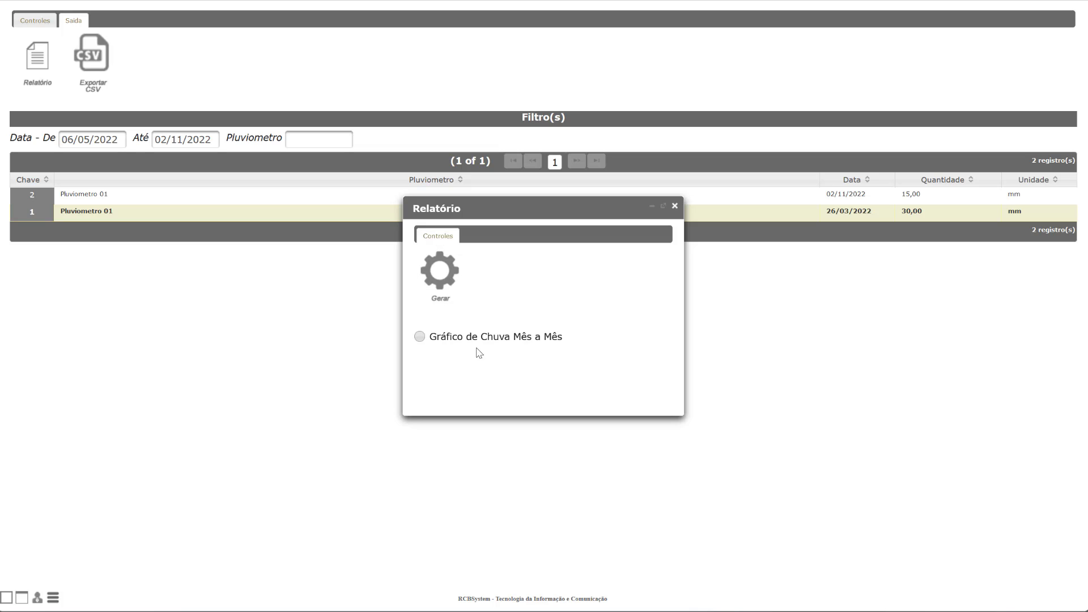
pyautogui.moveTo(562, 218); pyautogui.dragTo(521, 242)
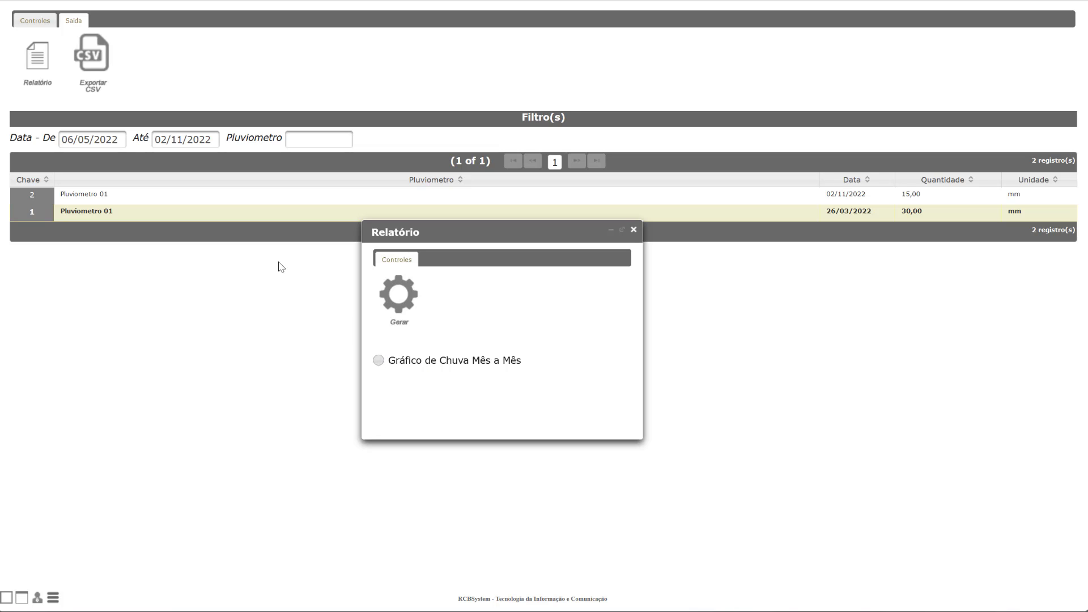
pyautogui.click(378, 361)
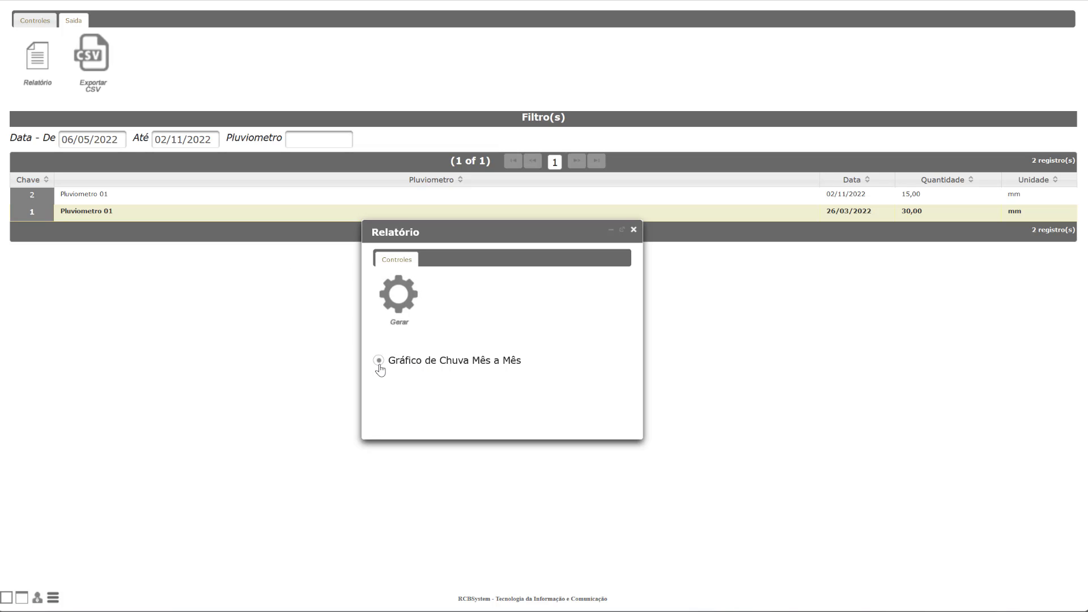
pyautogui.click(398, 295)
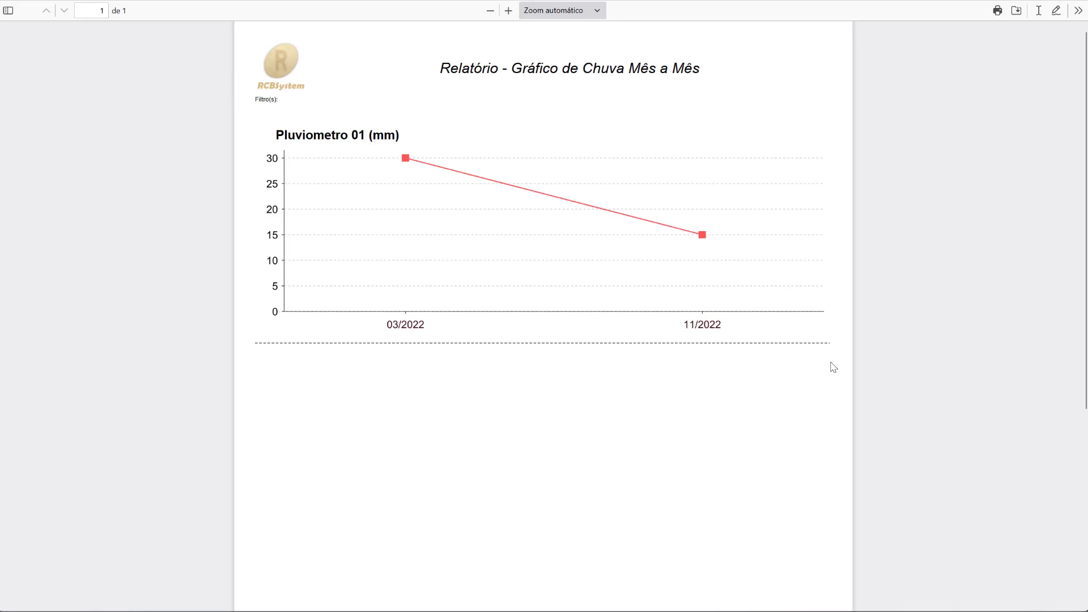
pyautogui.scroll(-5, 833, 367)
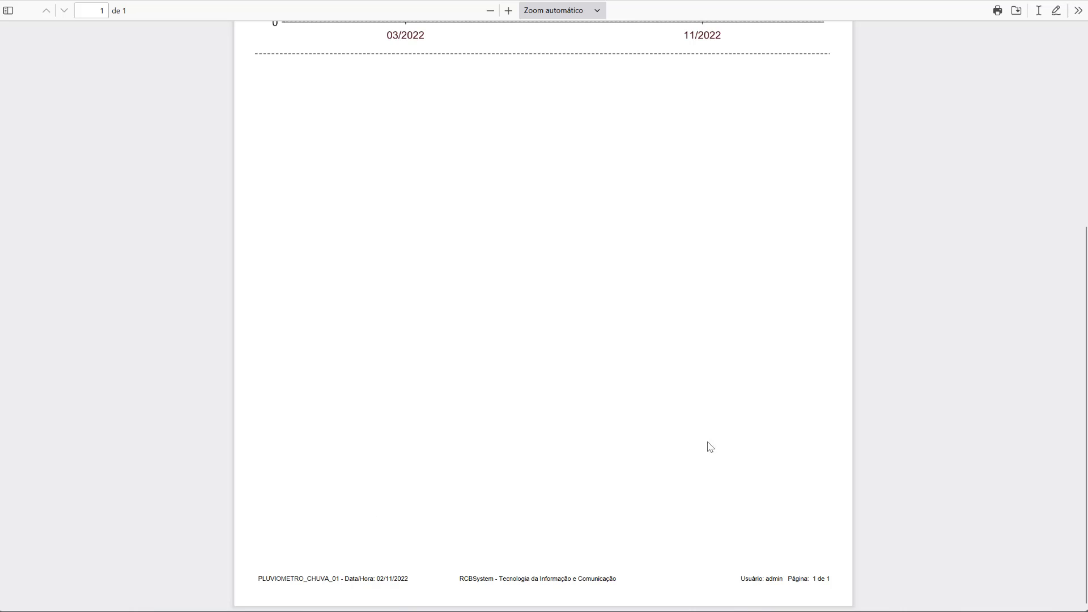
pyautogui.scroll(5, 719, 437)
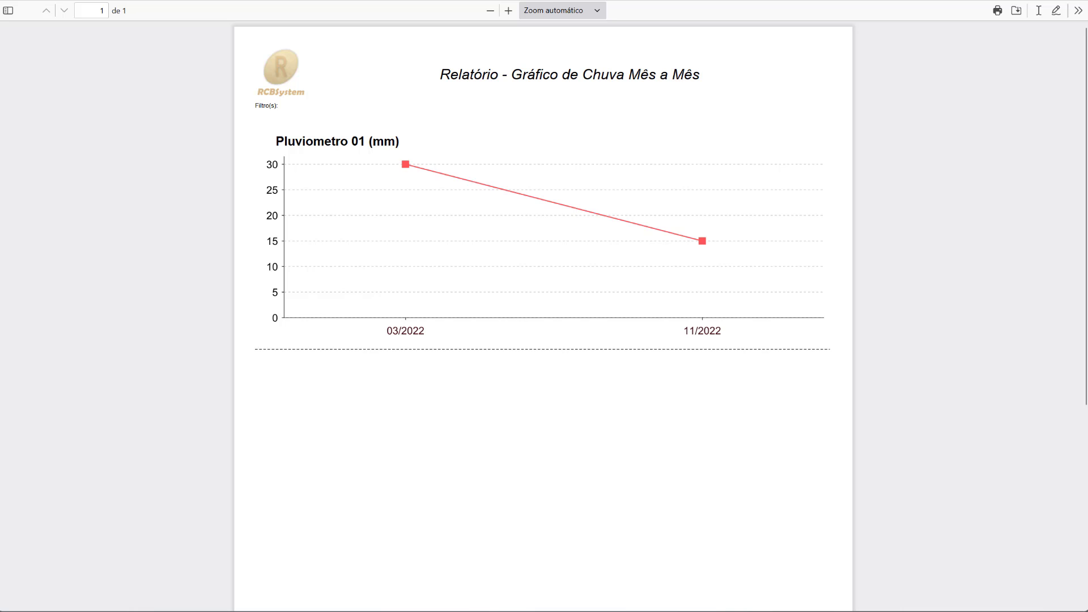
pyautogui.hotkey('ctrl', 'w')
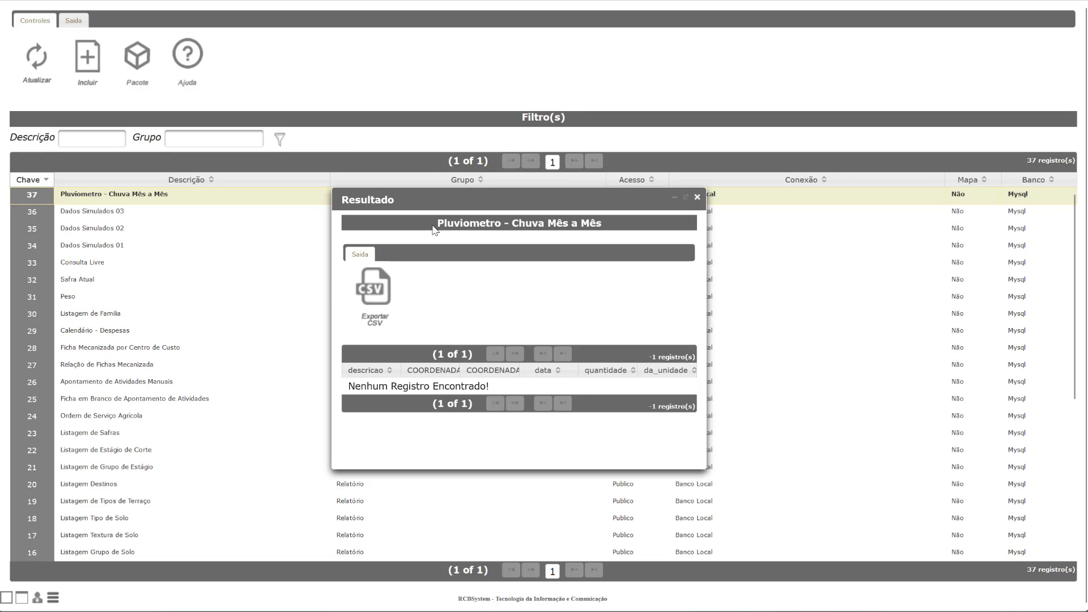
# Step: Run the Pluviometro - Chuva Mês a Mês query and regenerate its month-by-month chart PDF
pyautogui.rightClick(139, 197)
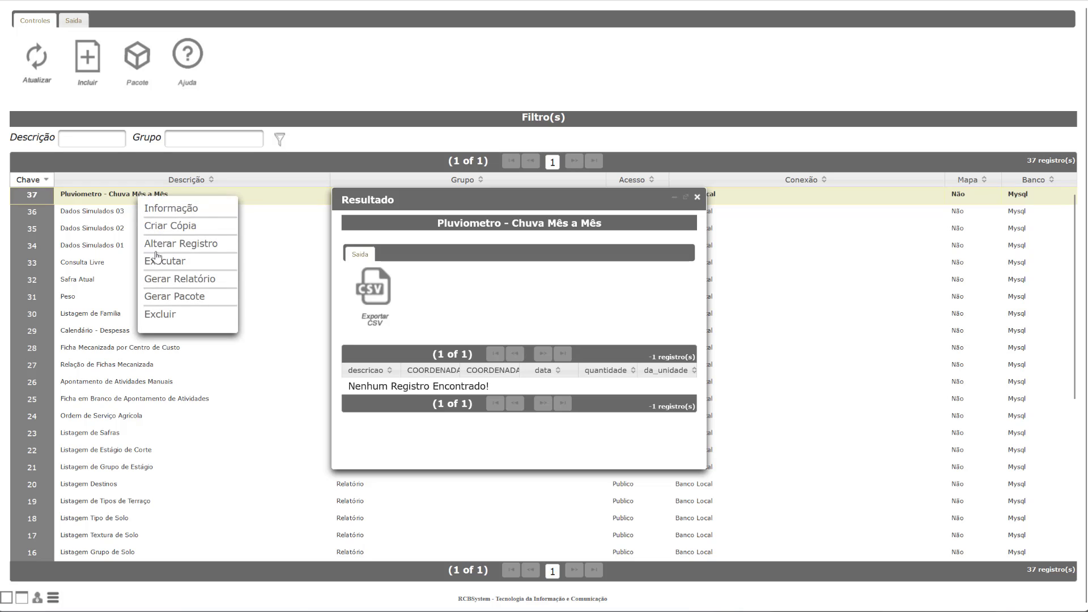
pyautogui.click(162, 260)
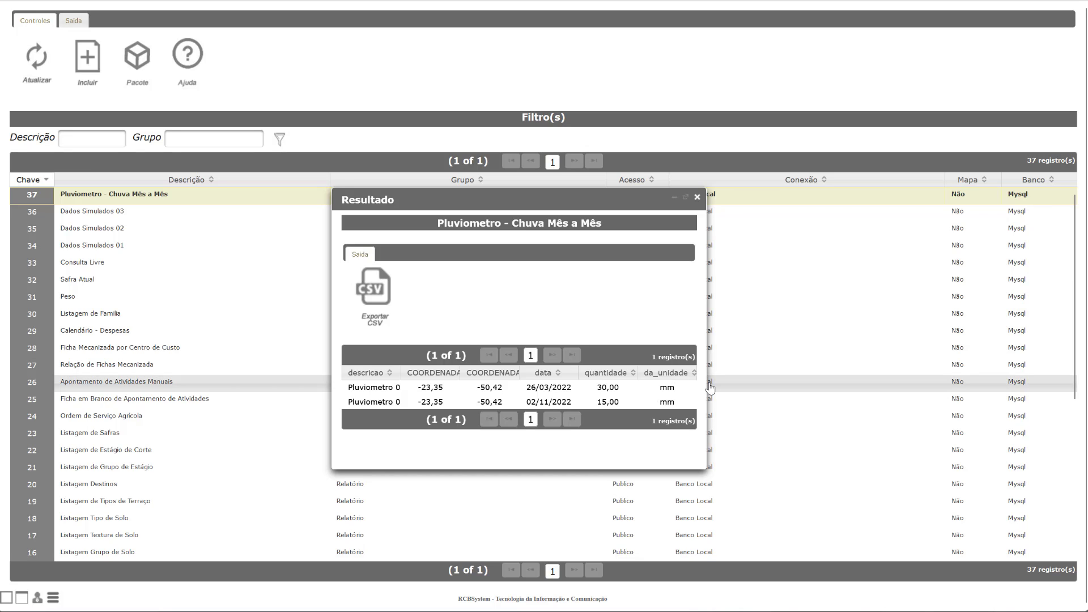
pyautogui.rightClick(130, 197)
pyautogui.click(170, 278)
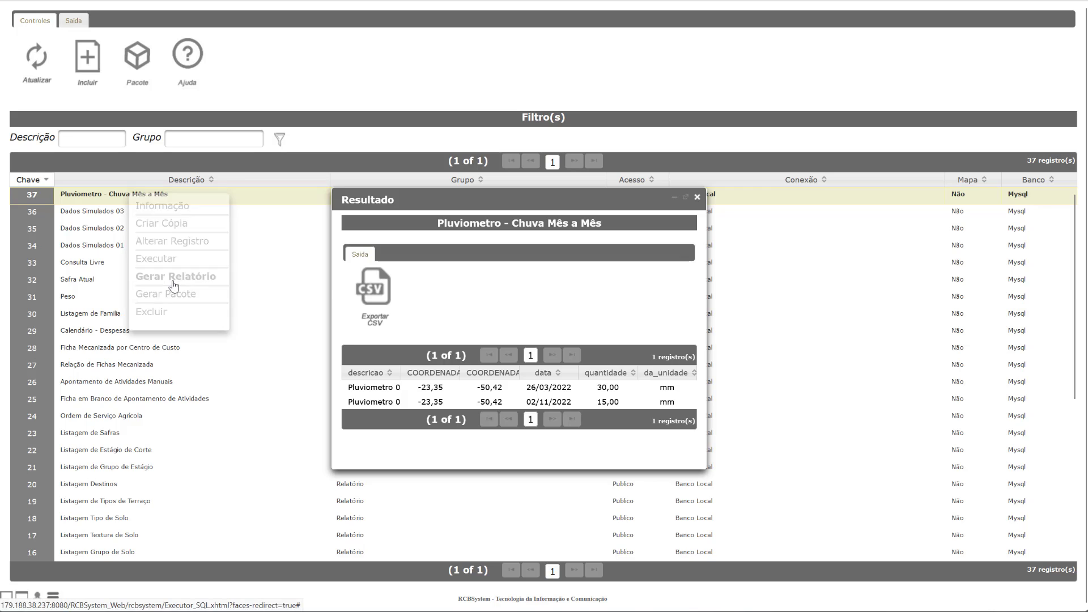
pyautogui.moveTo(524, 185); pyautogui.dragTo(325, 69)
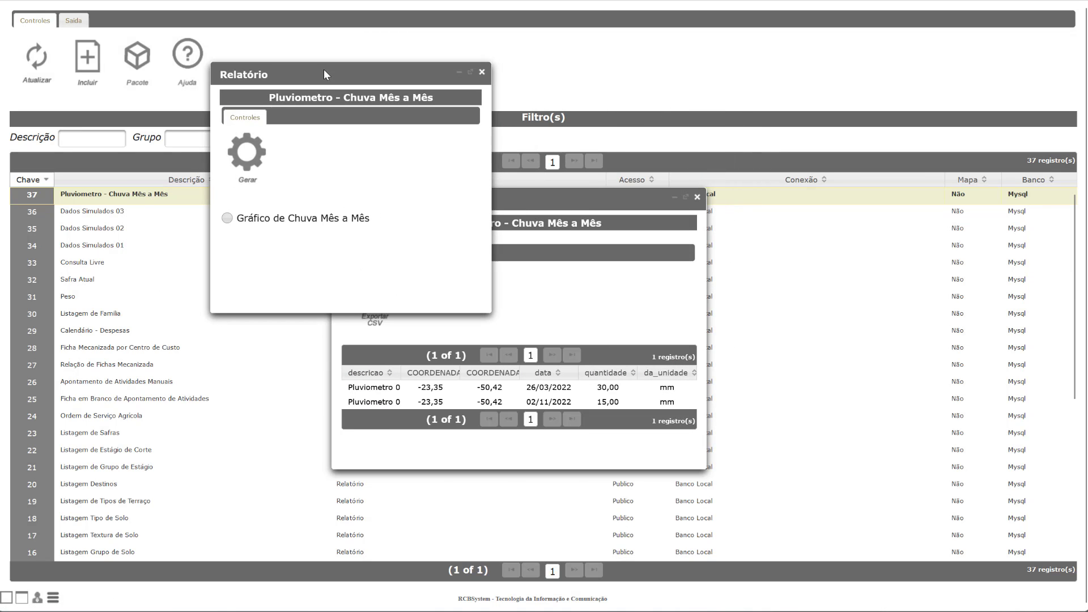
pyautogui.click(226, 218)
pyautogui.click(246, 186)
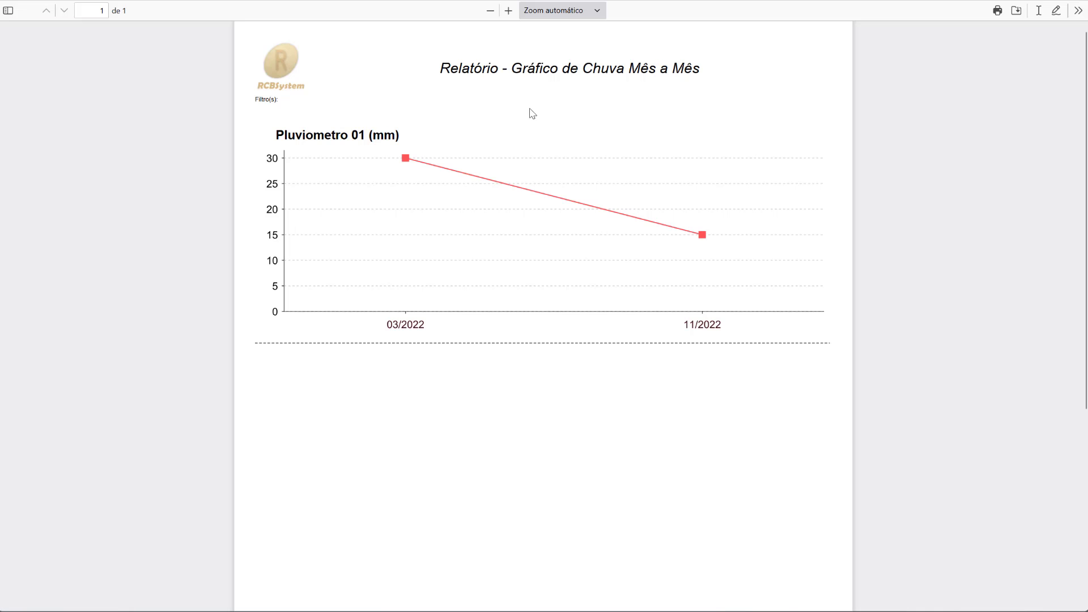
# Step: Review the PDF, then close it along with the Relatório and Resultado windows
pyautogui.scroll(-5, 715, 389)
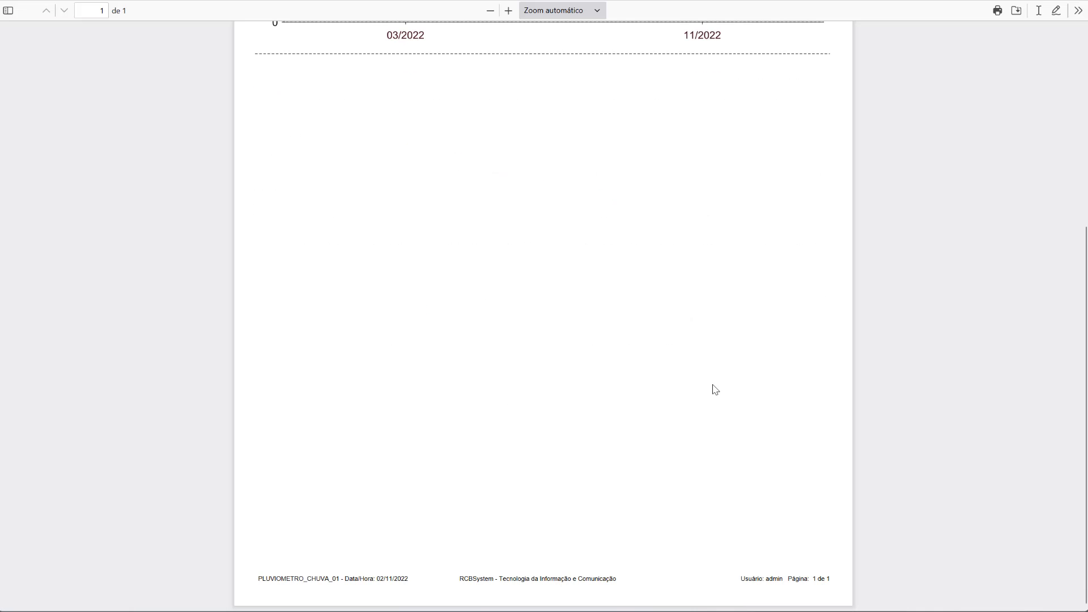
pyautogui.scroll(5, 715, 389)
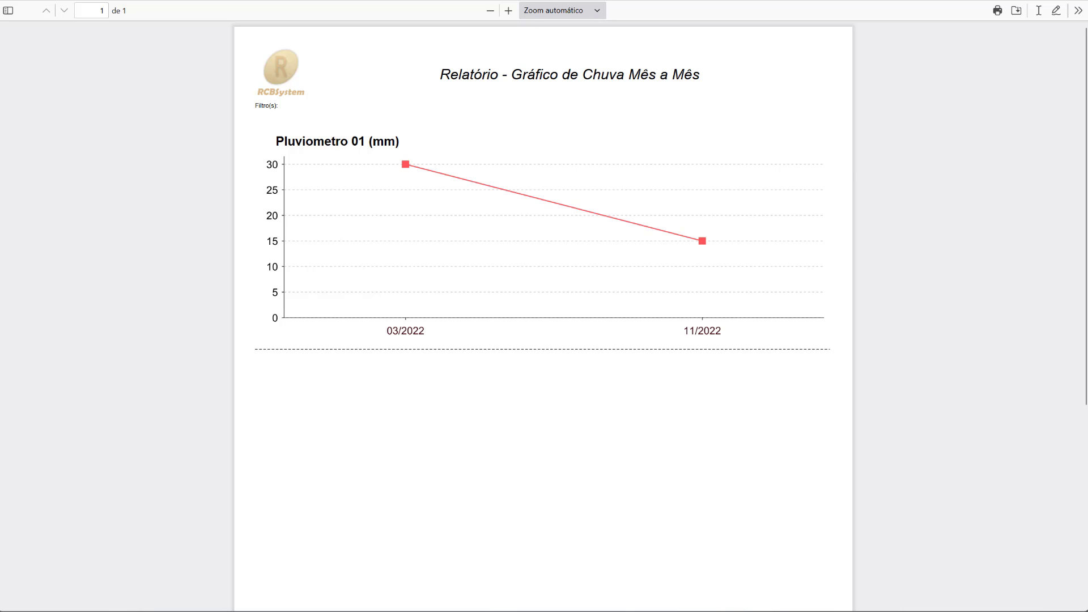
pyautogui.hotkey('ctrl', 'w')
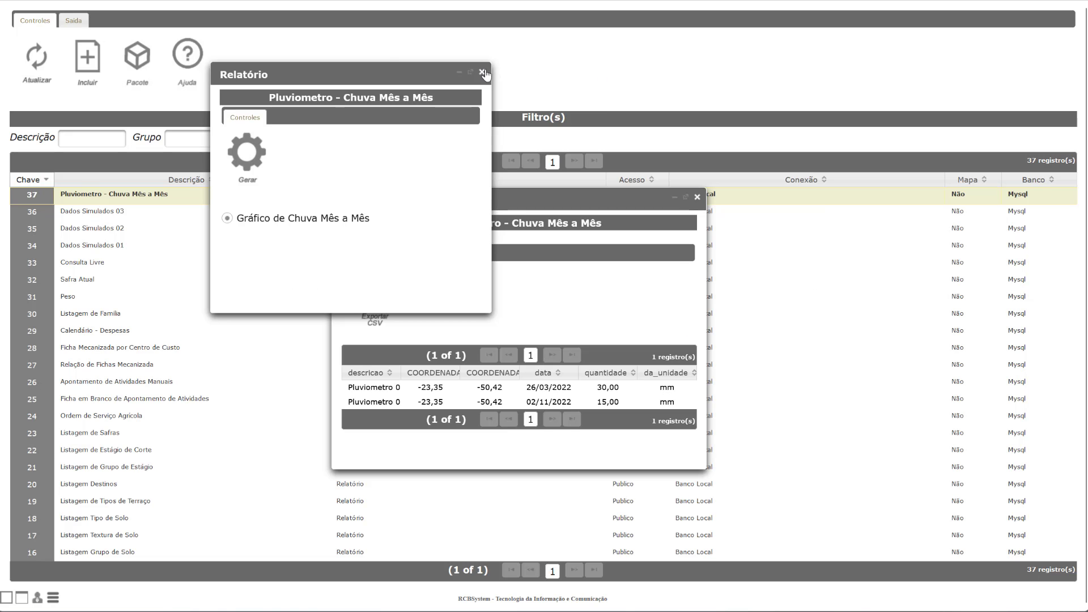
pyautogui.click(483, 71)
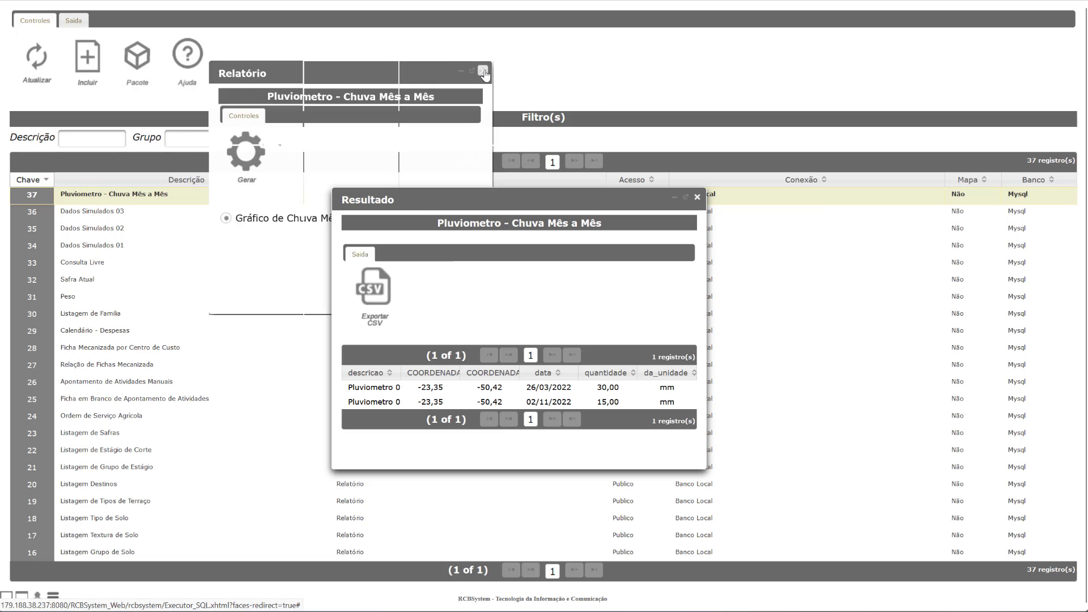
pyautogui.click(697, 198)
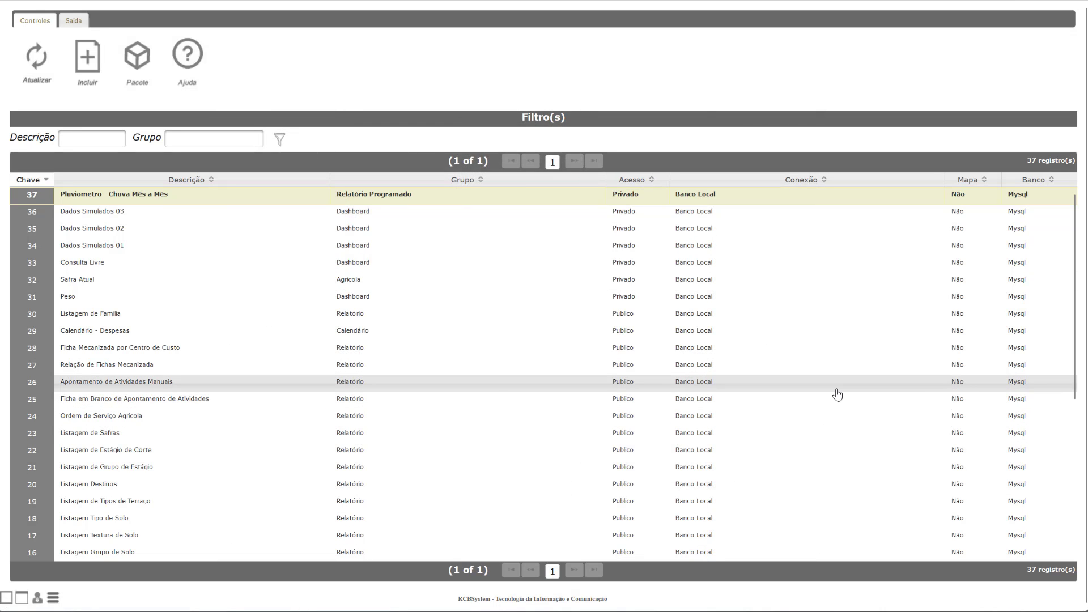